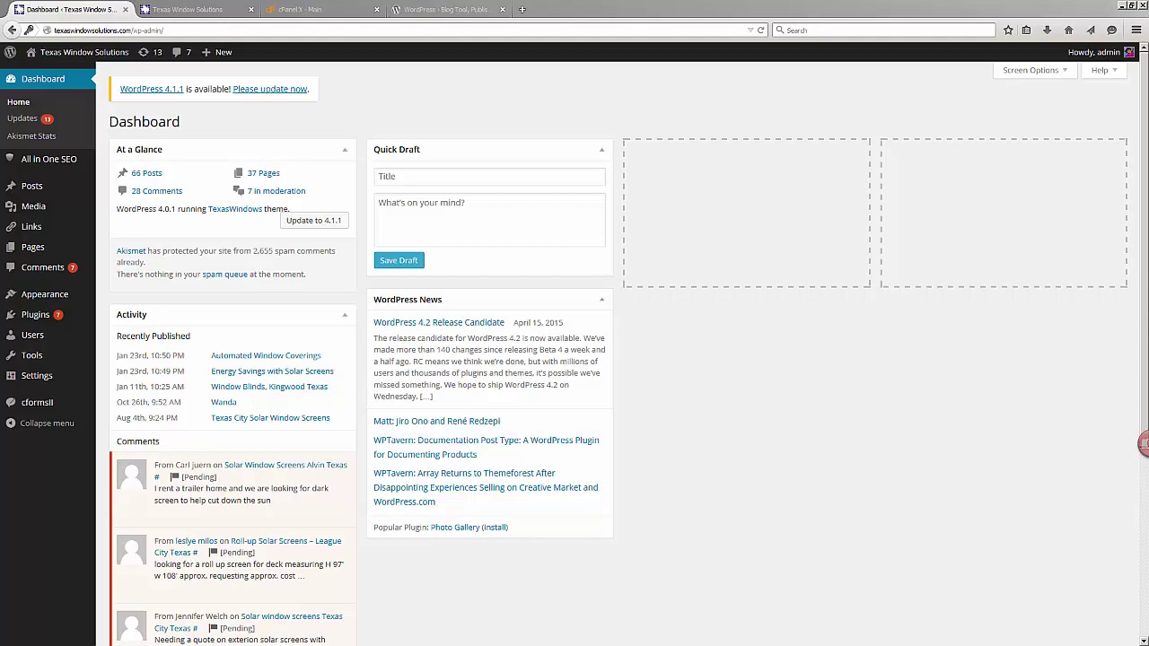
Switch from the WordPress dashboard to the site's cPanel and open the Backup Wizard
click(805, 390)
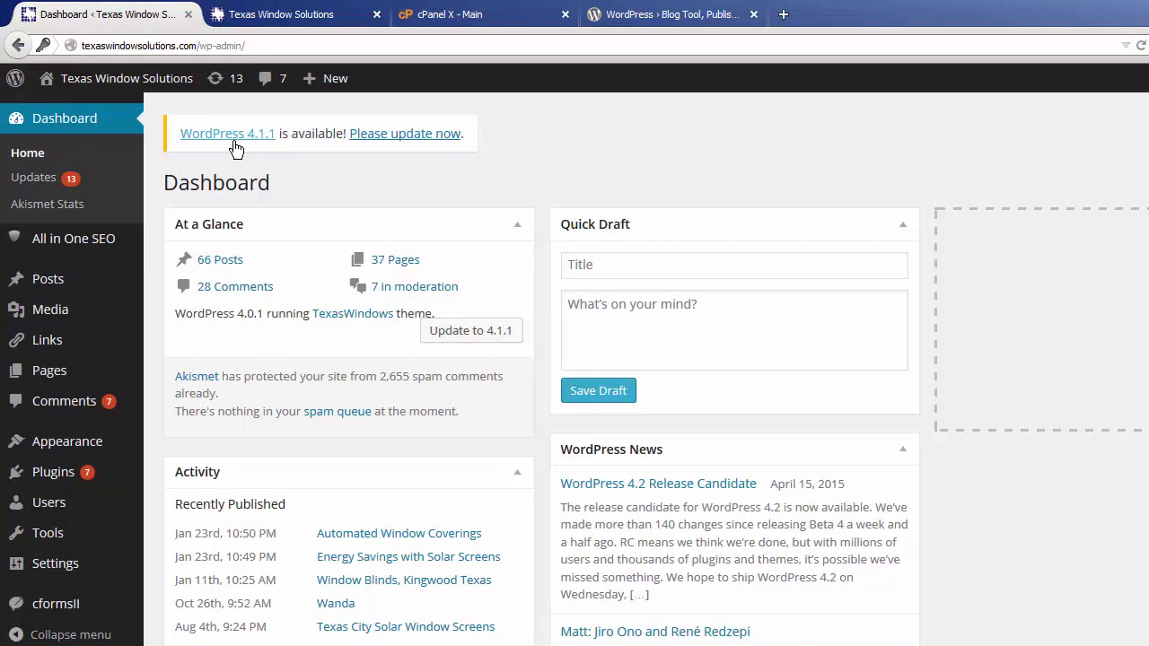
click(383, 142)
click(438, 13)
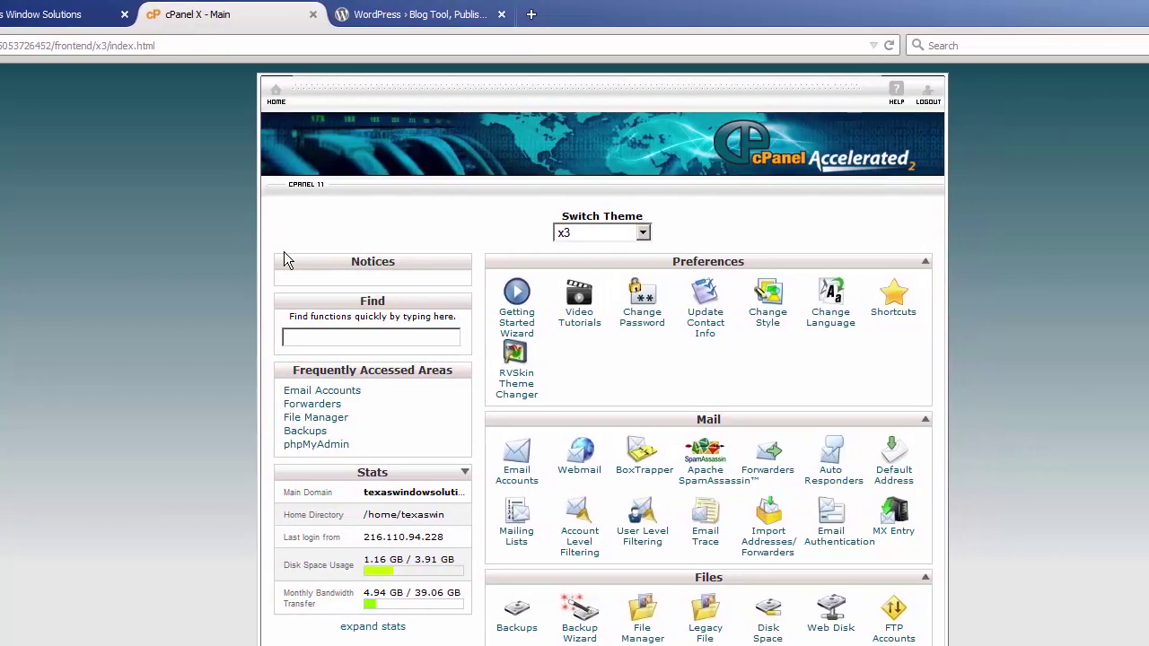
scroll(843, 377, down, 5)
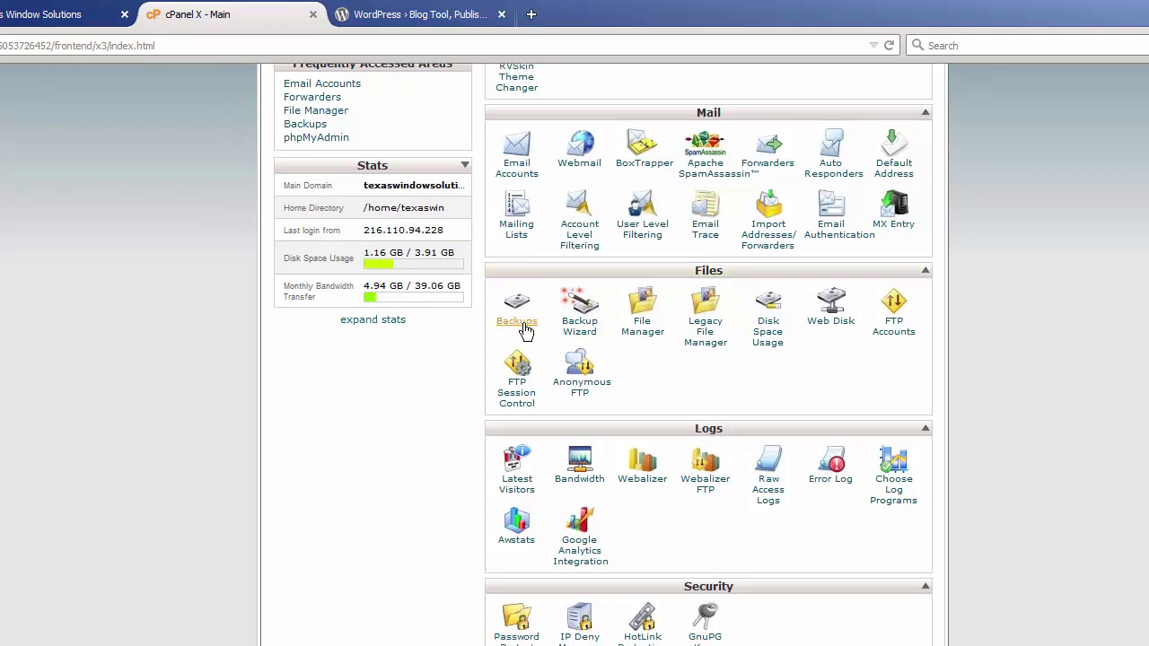
click(575, 330)
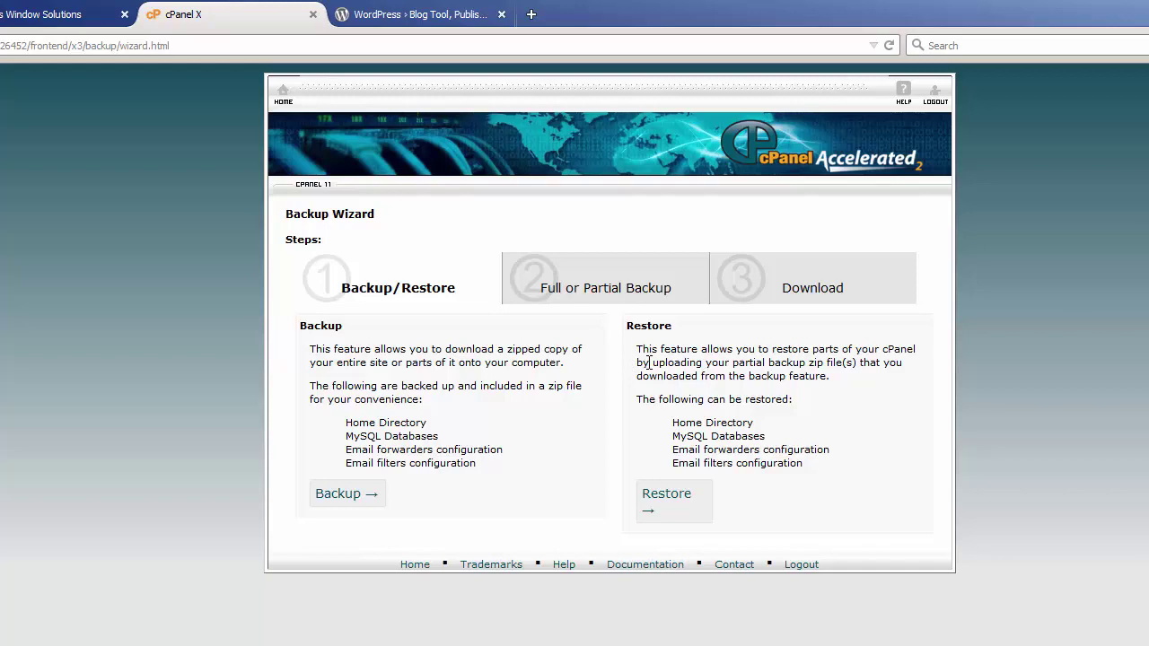
Download a partial MySQL backup of the texaswin_texaswin database
click(349, 505)
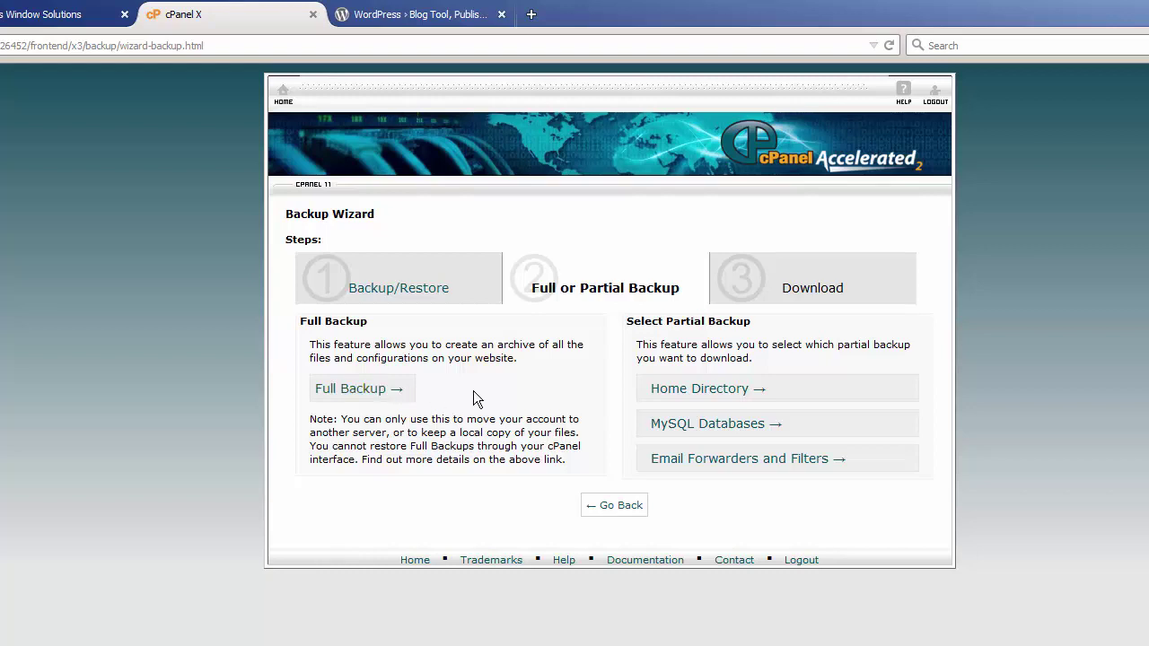
click(662, 434)
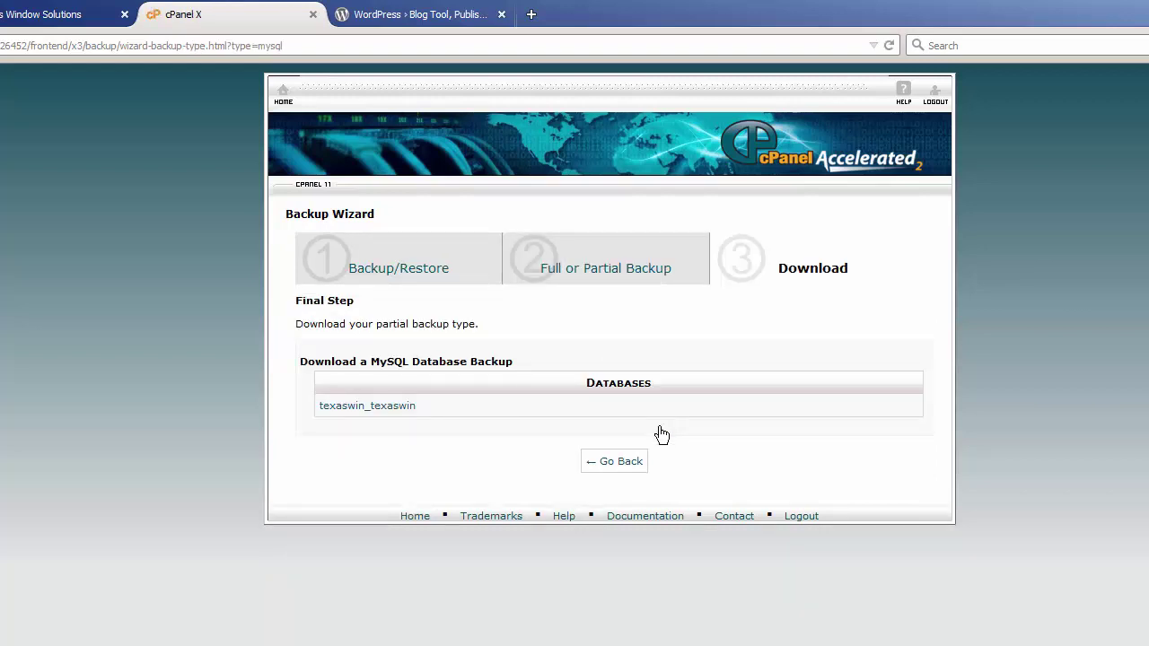
click(383, 411)
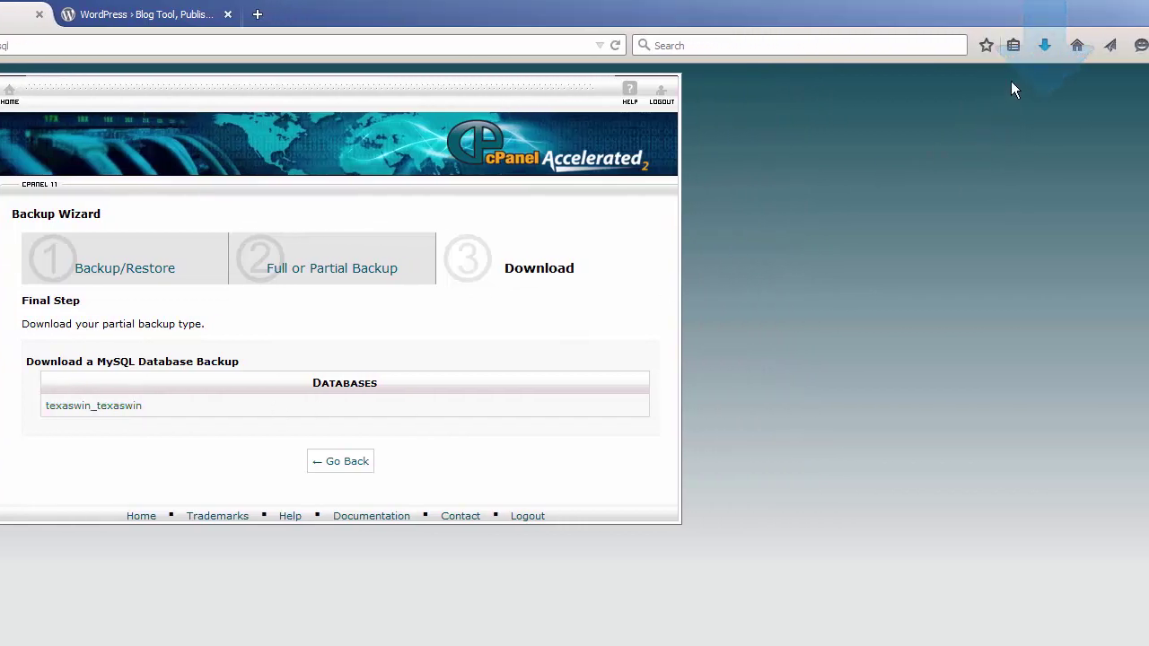
Open the folder containing the downloaded texaswin_texaswin.sql.gz and move the file to the desktop
click(1045, 47)
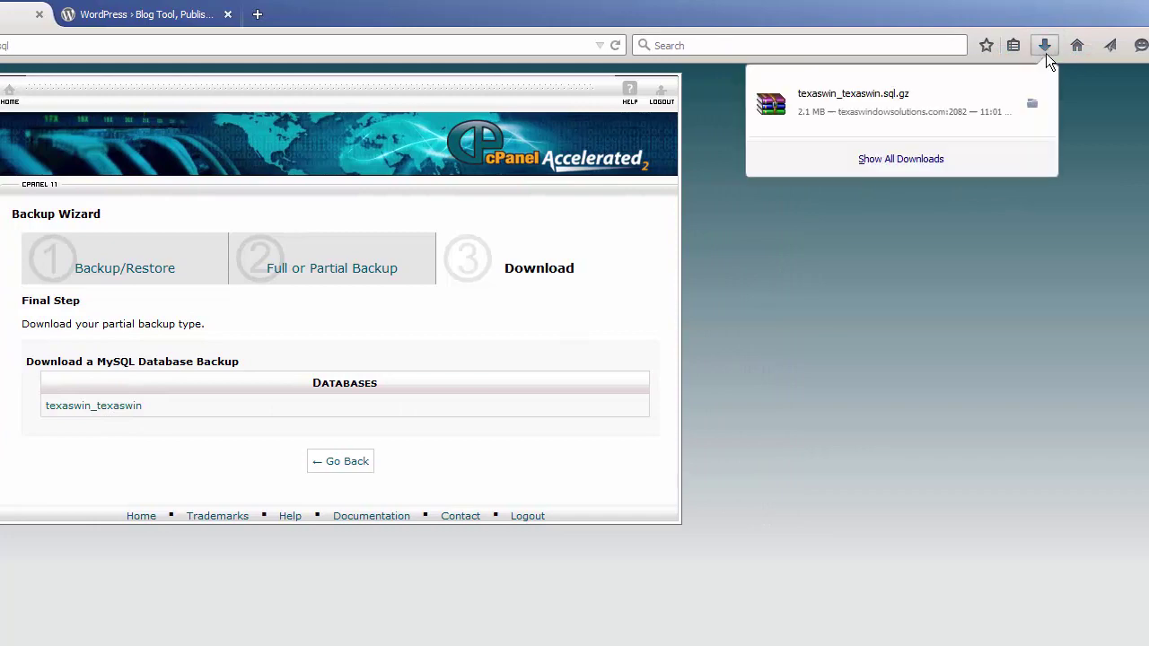
click(1034, 108)
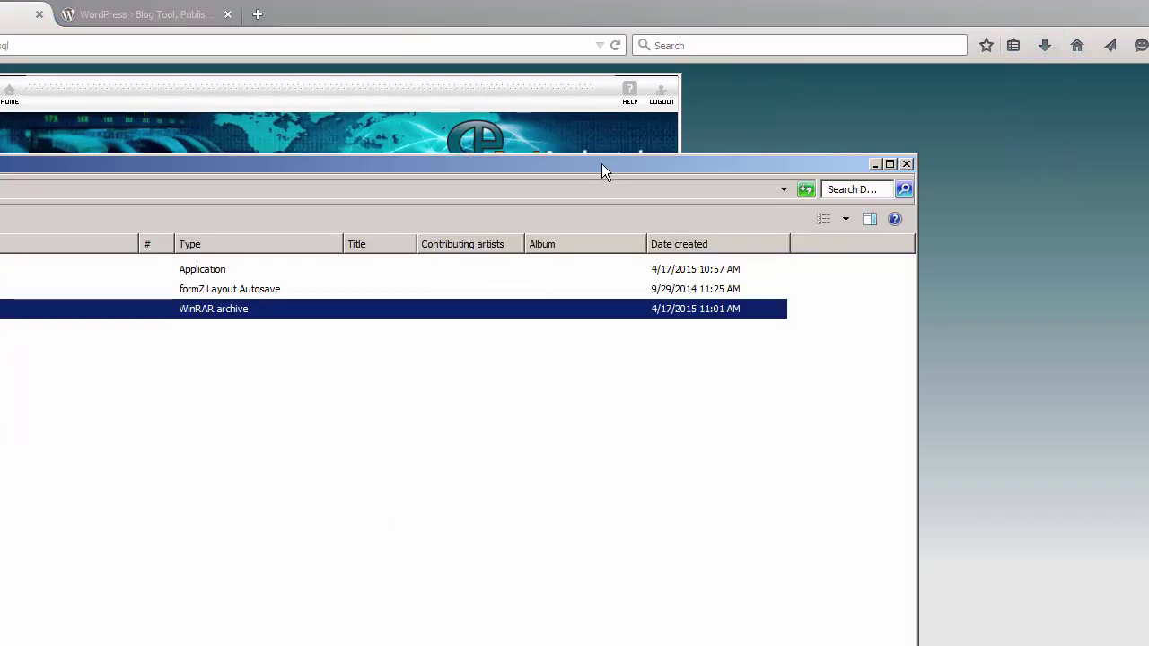
drag(602, 171, 495, 245)
double_click(790, 8)
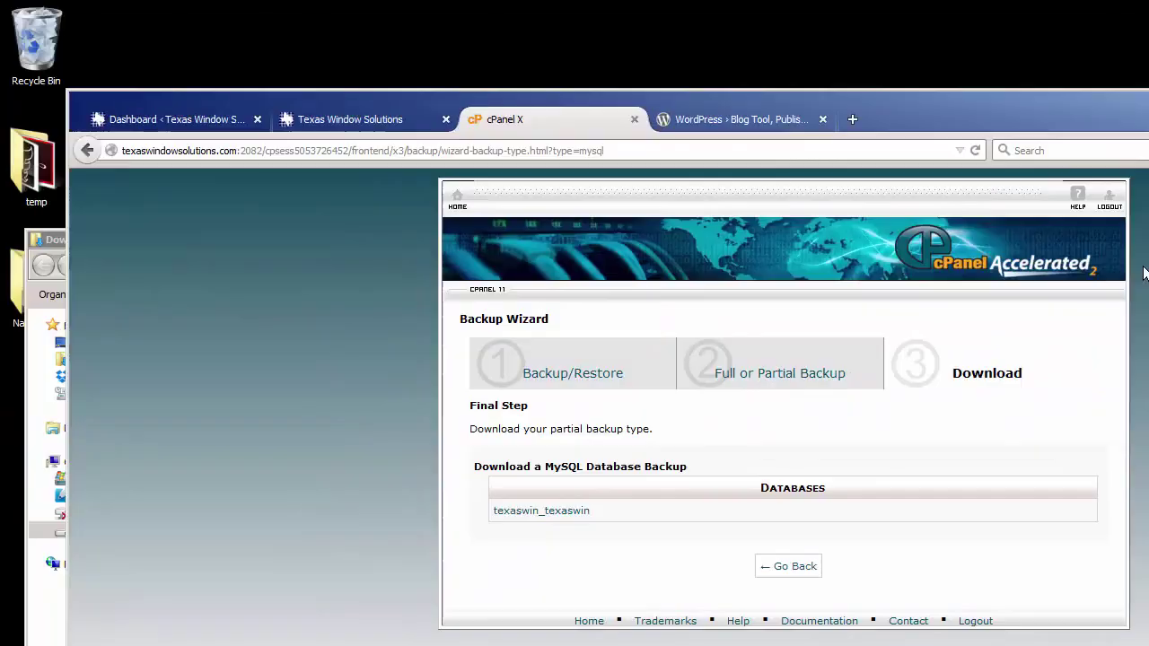
click(1139, 100)
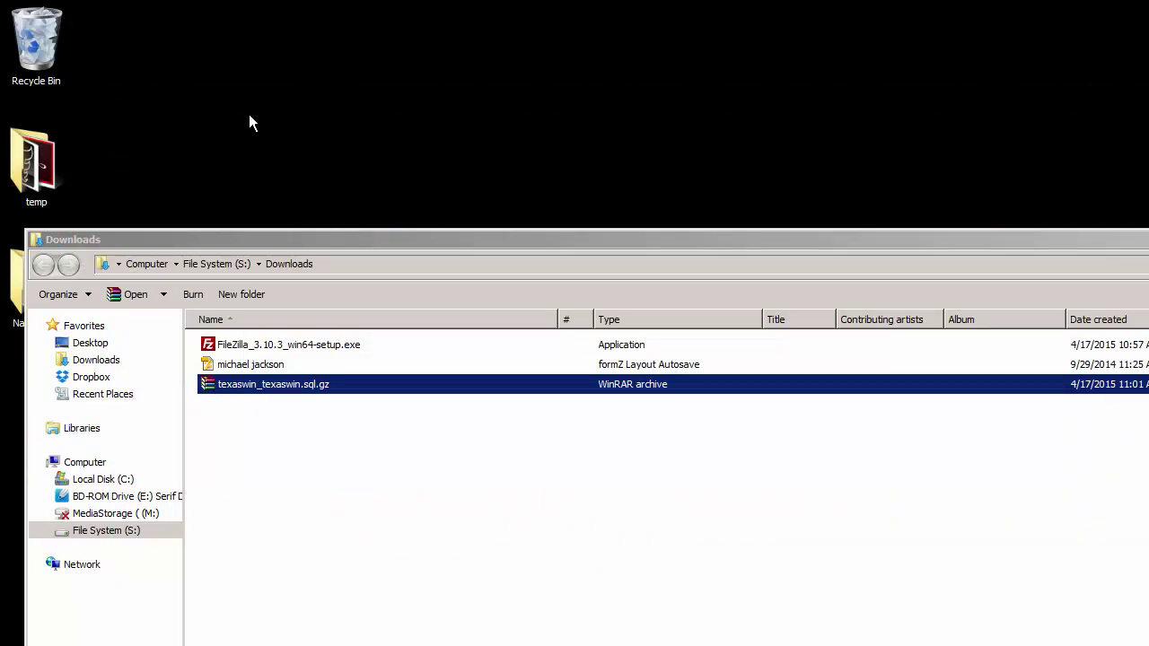
click(267, 131)
key(ctrl+v)
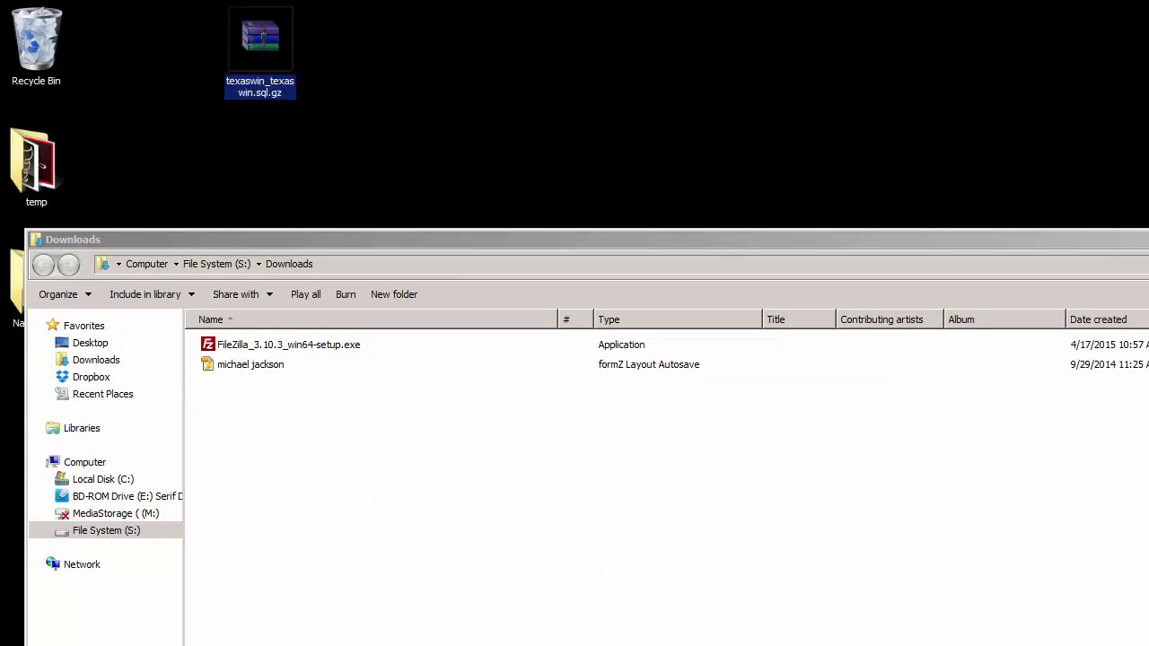
Bring the browser window back, maximize it and return to the WordPress dashboard
key(super+d)
key(alt+Tab)
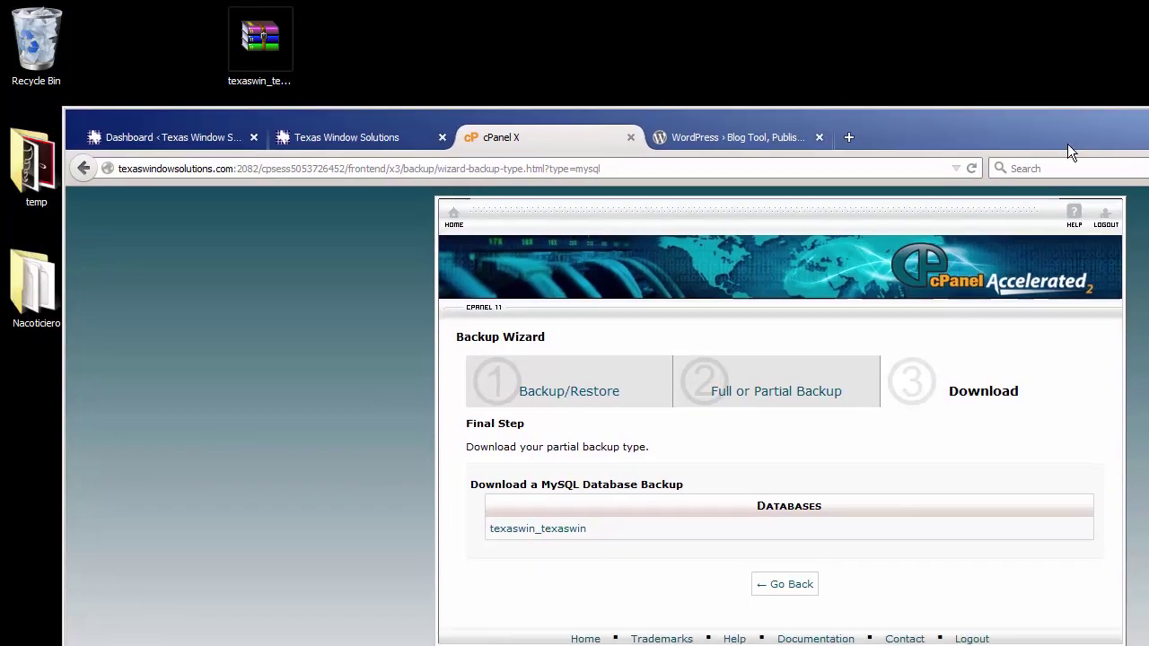
drag(1068, 145, 1058, 151)
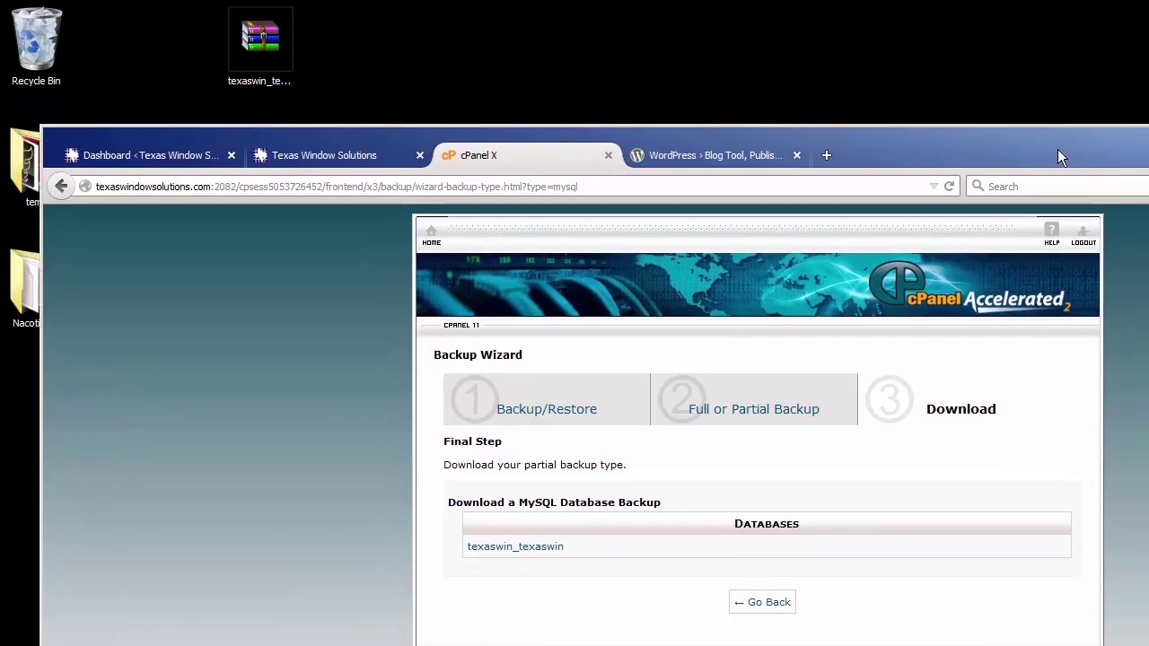
double_click(1058, 151)
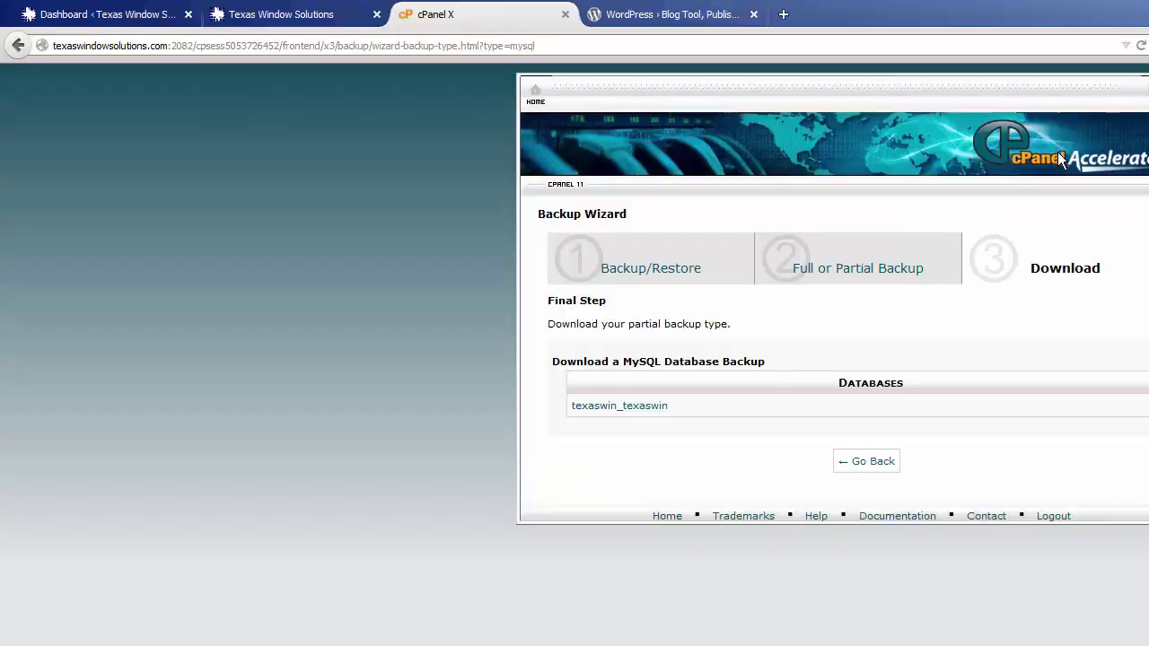
click(304, 16)
click(139, 16)
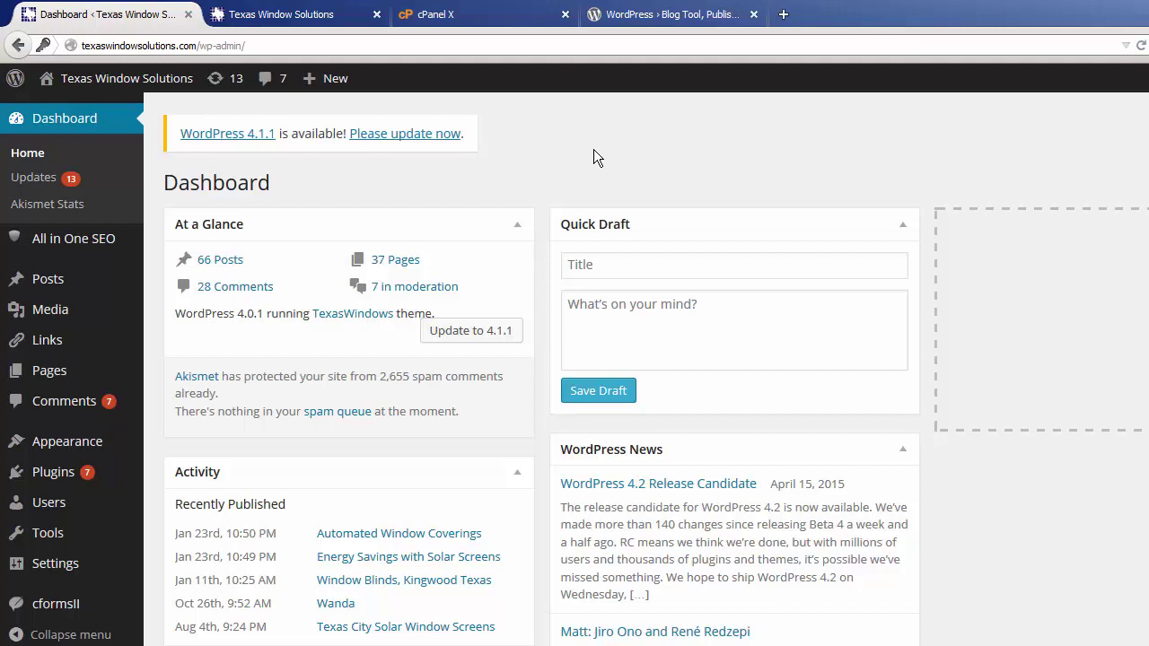
Open the WordPress Updates page and update the WordPress core to version 4.1.1
click(396, 144)
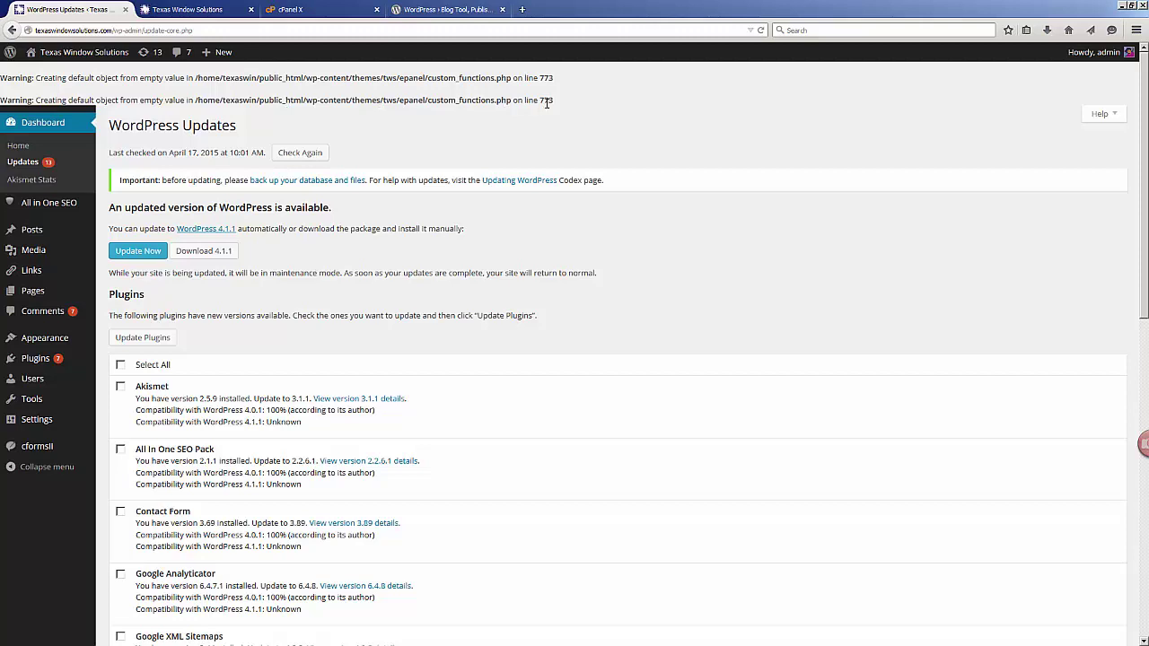
triple_click(546, 103)
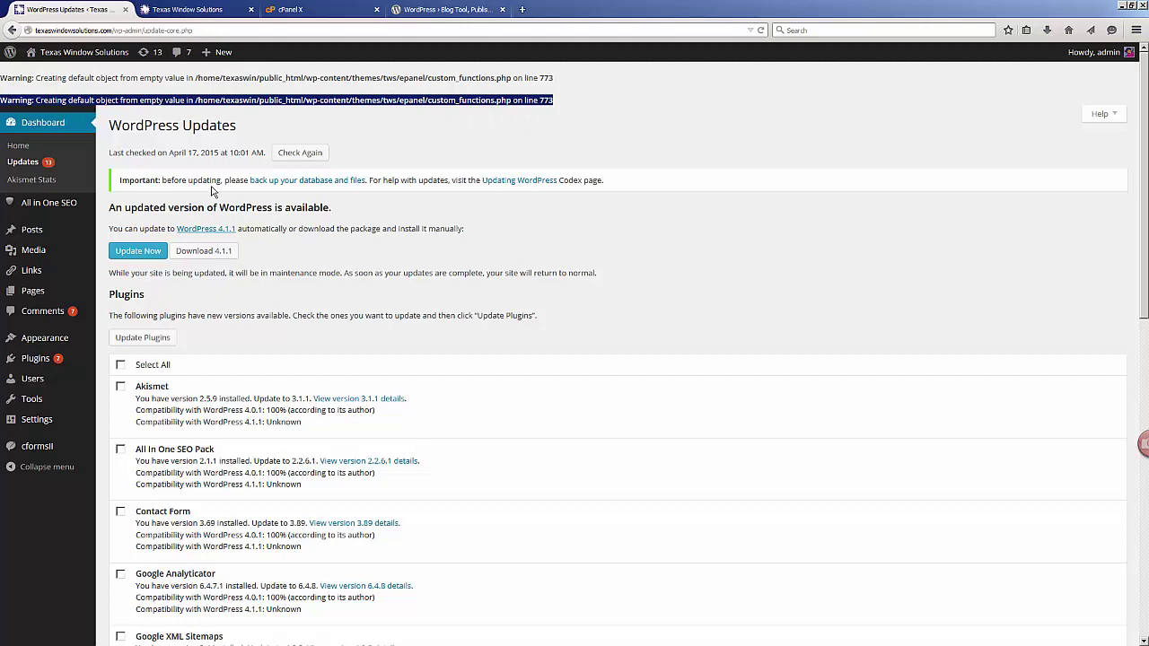
click(146, 255)
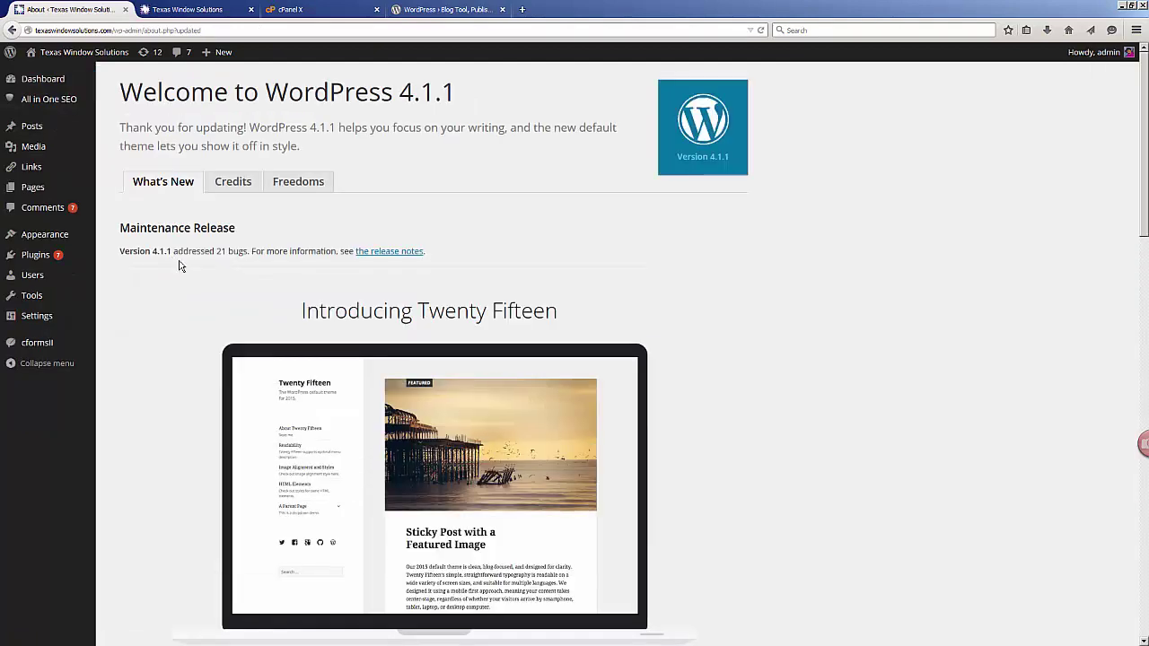
Look through the What's New information for WordPress 4.1.1
scroll(179, 266, down, 8)
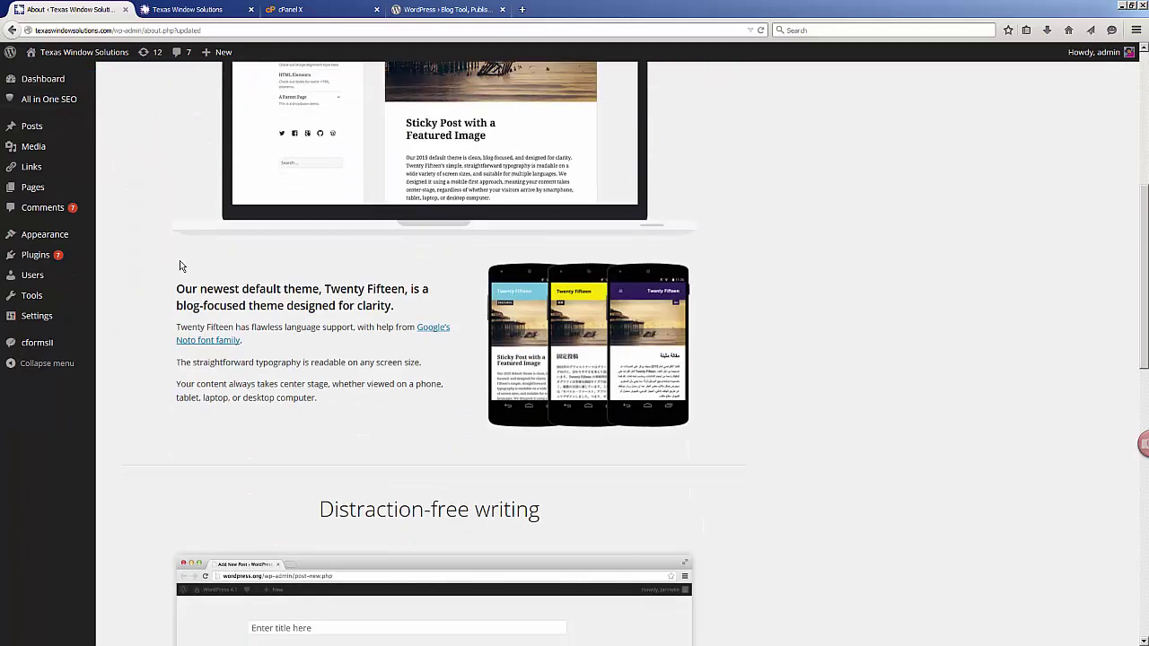
scroll(180, 266, down, 4)
scroll(179, 261, down, 2)
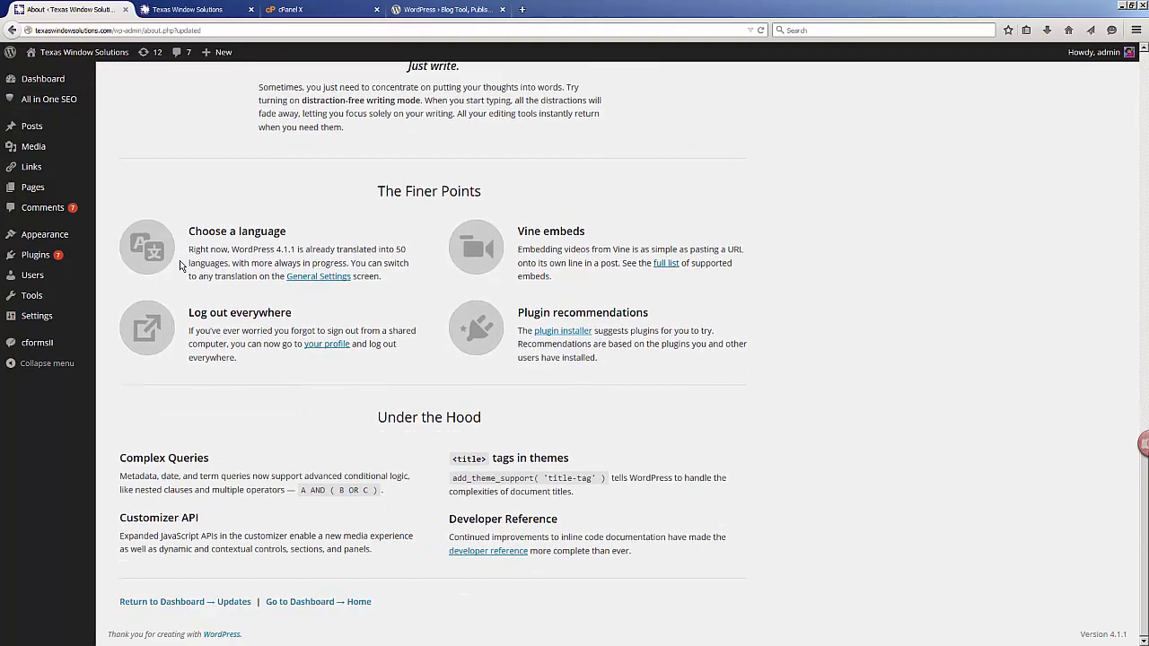
scroll(179, 260, up, 15)
scroll(180, 266, up, 2)
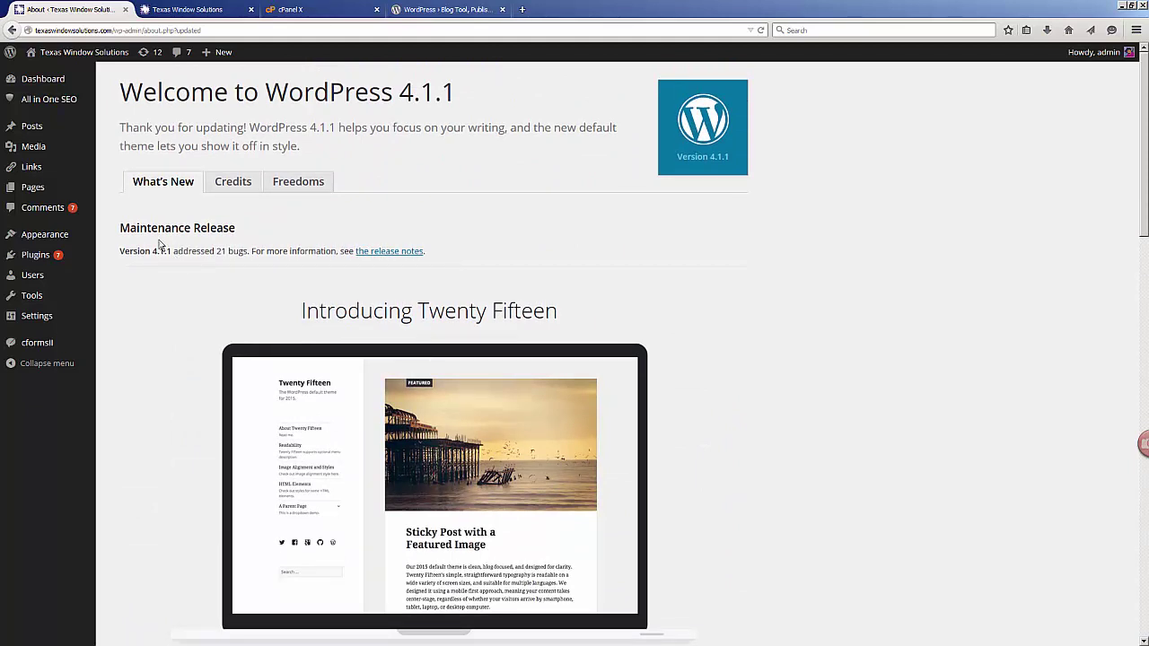
Return to the dashboard's WordPress Updates page and check the core status and the custom_functions.php warnings
mouse_move(74, 130)
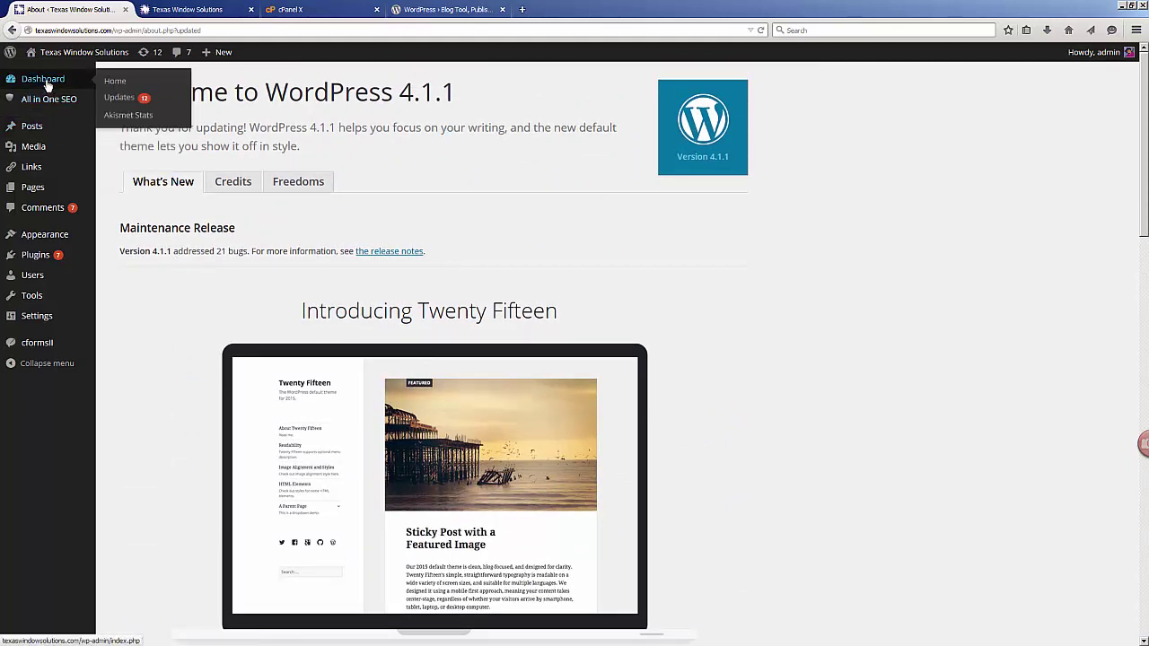
click(45, 81)
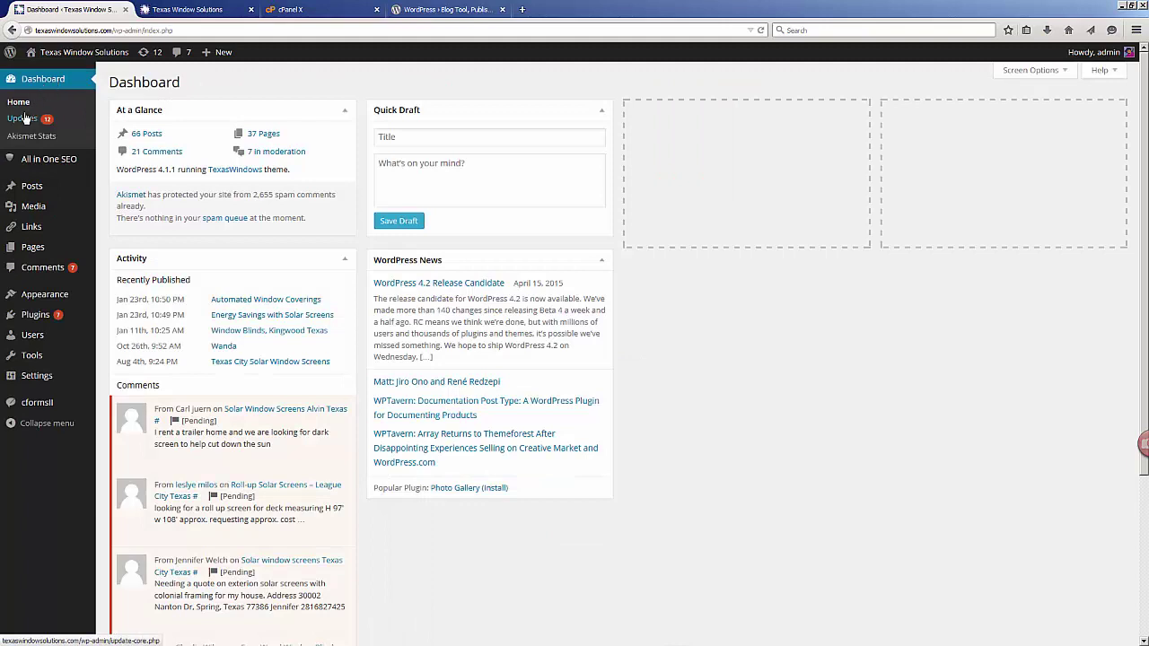
click(23, 119)
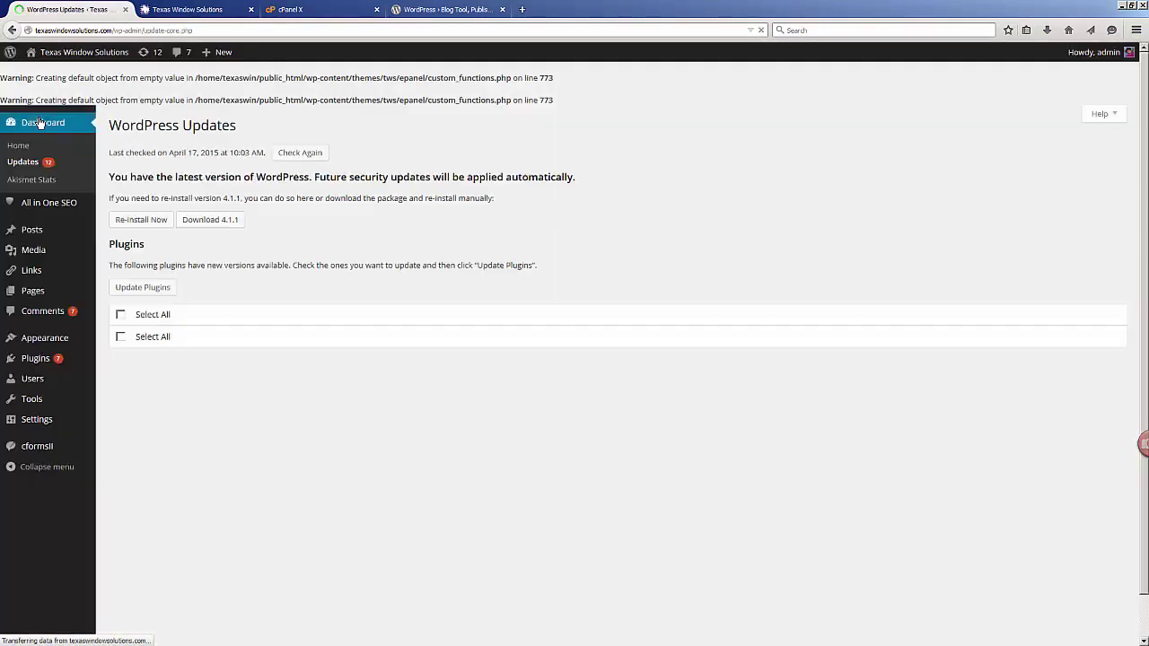
drag(77, 78, 2, 100)
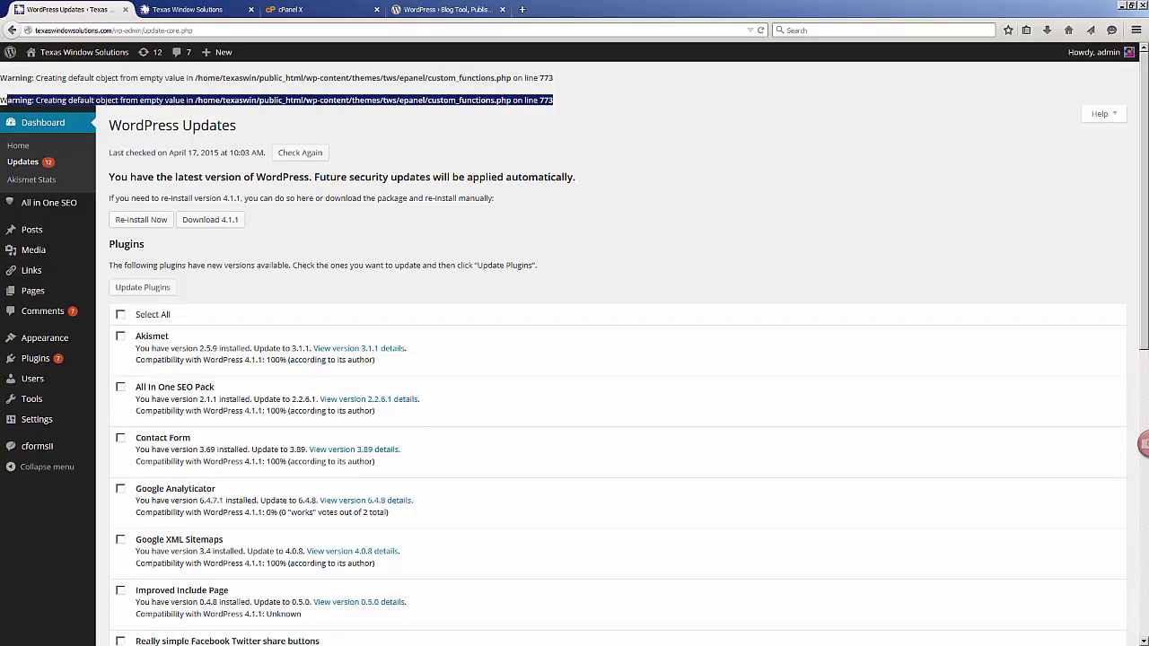
click(466, 132)
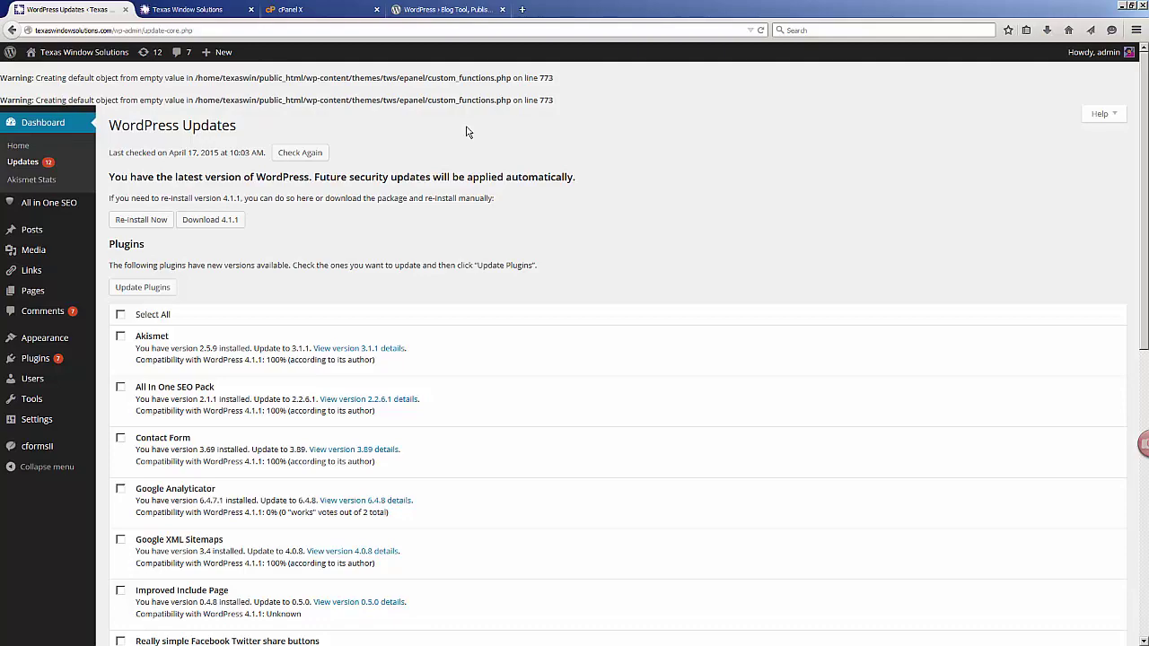
View the details of the active TexasWindows theme on the Themes page and dismiss the Live Widget Previews notice
mouse_move(52, 340)
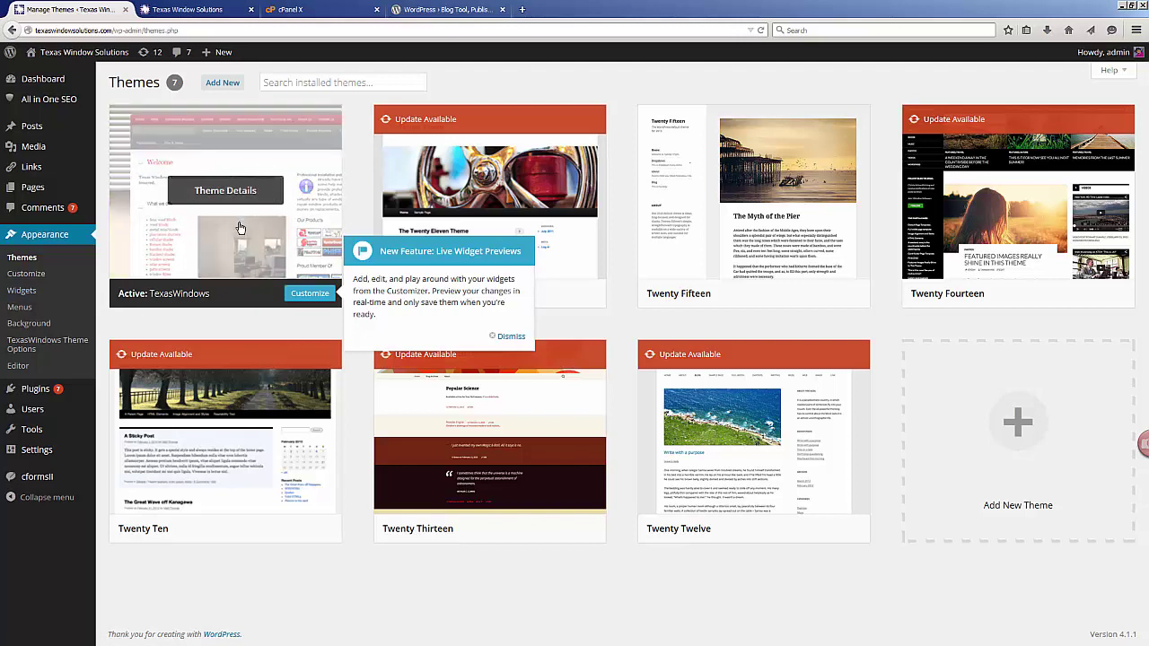
click(24, 262)
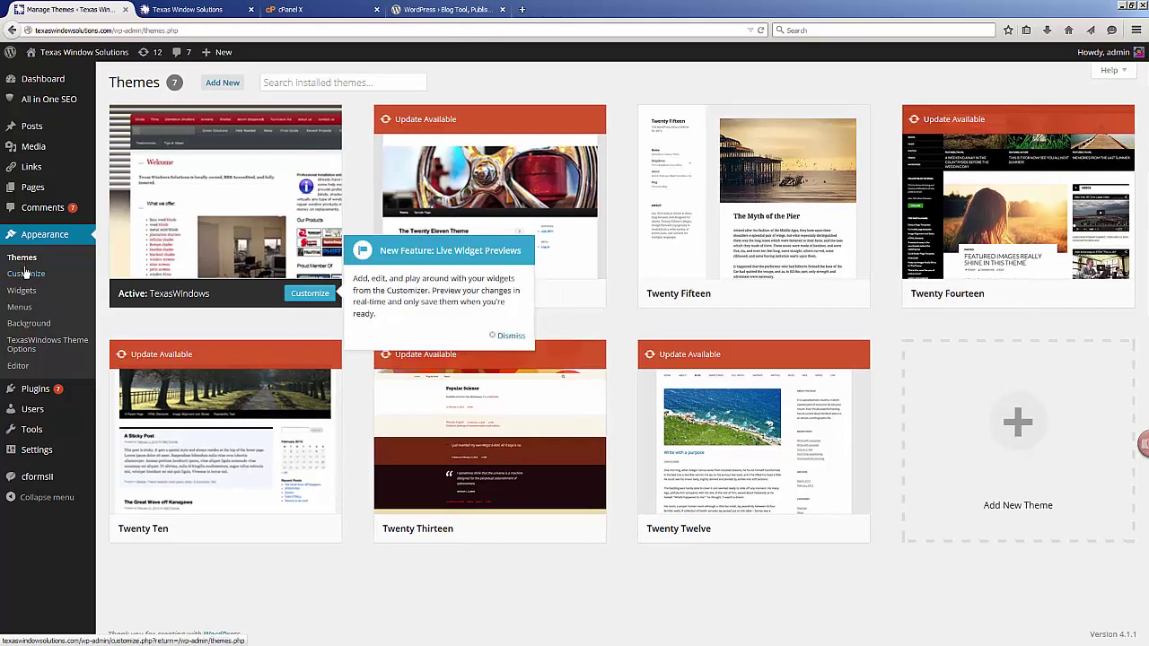
click(158, 255)
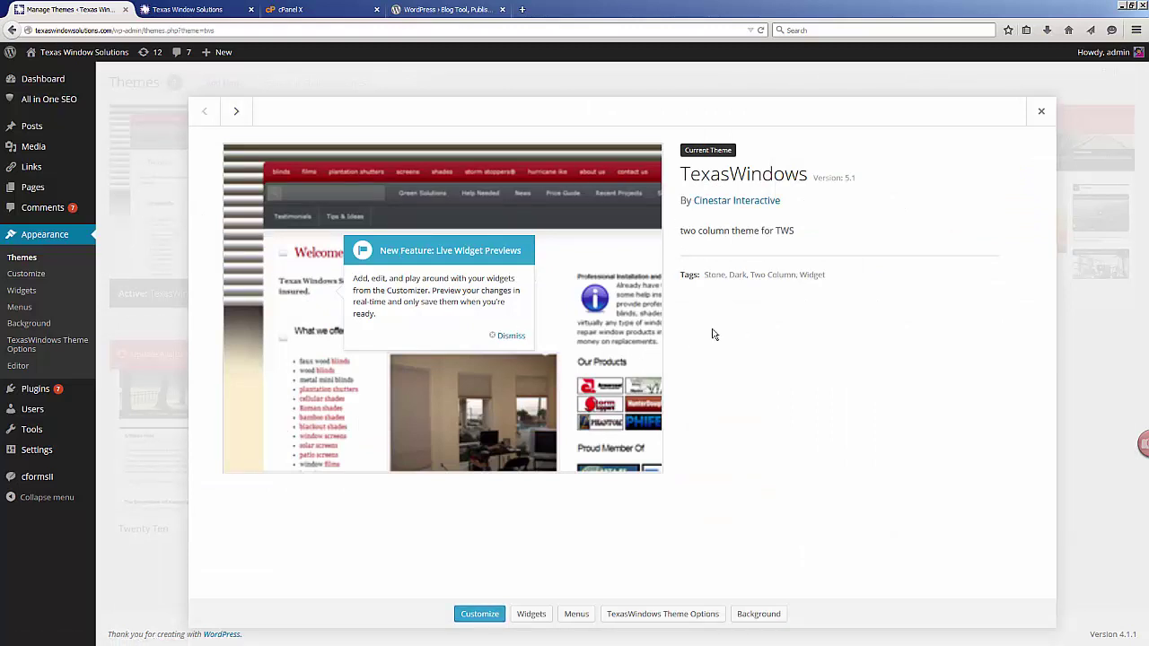
click(509, 335)
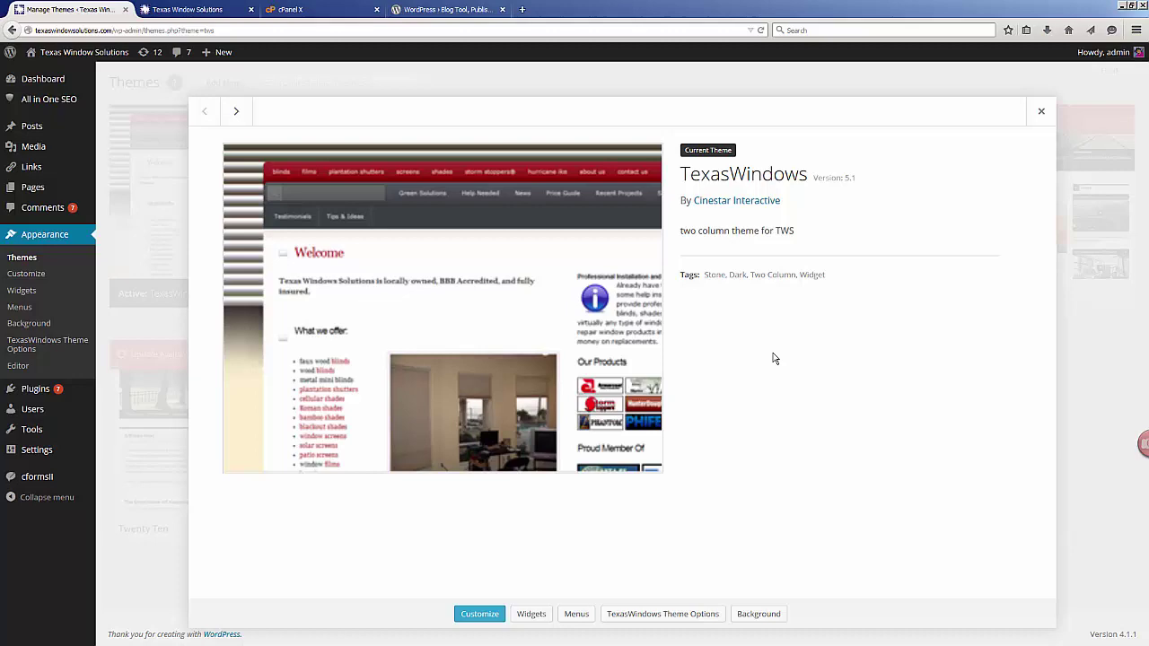
click(1041, 111)
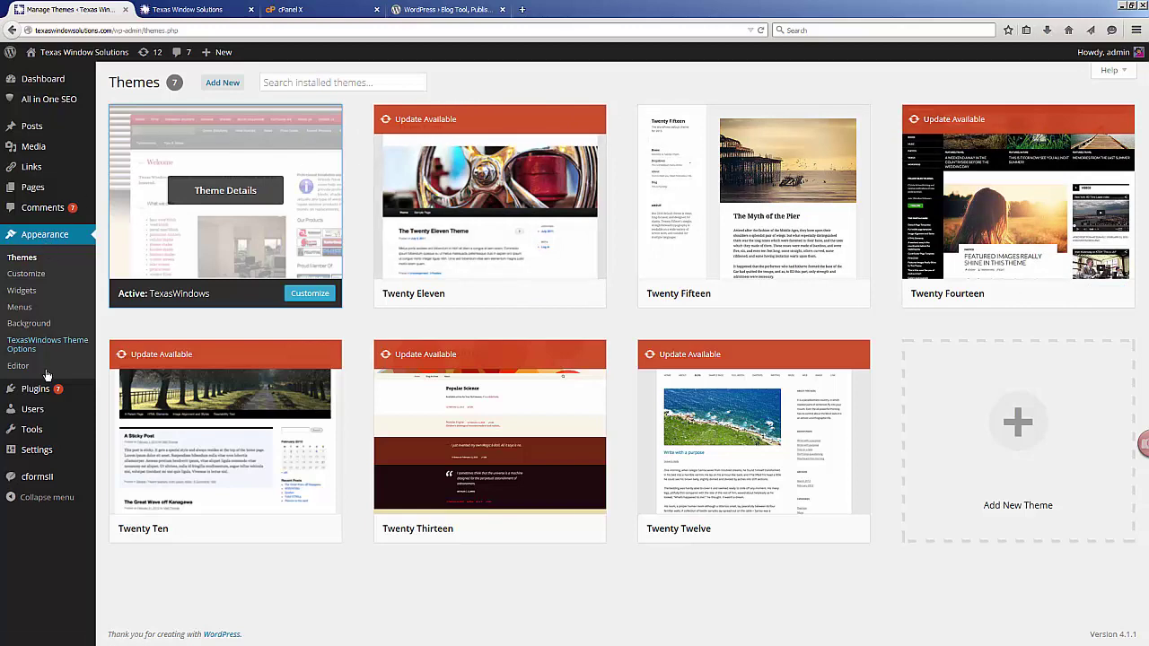
Examine the full list of installed plugins for available updates
click(123, 396)
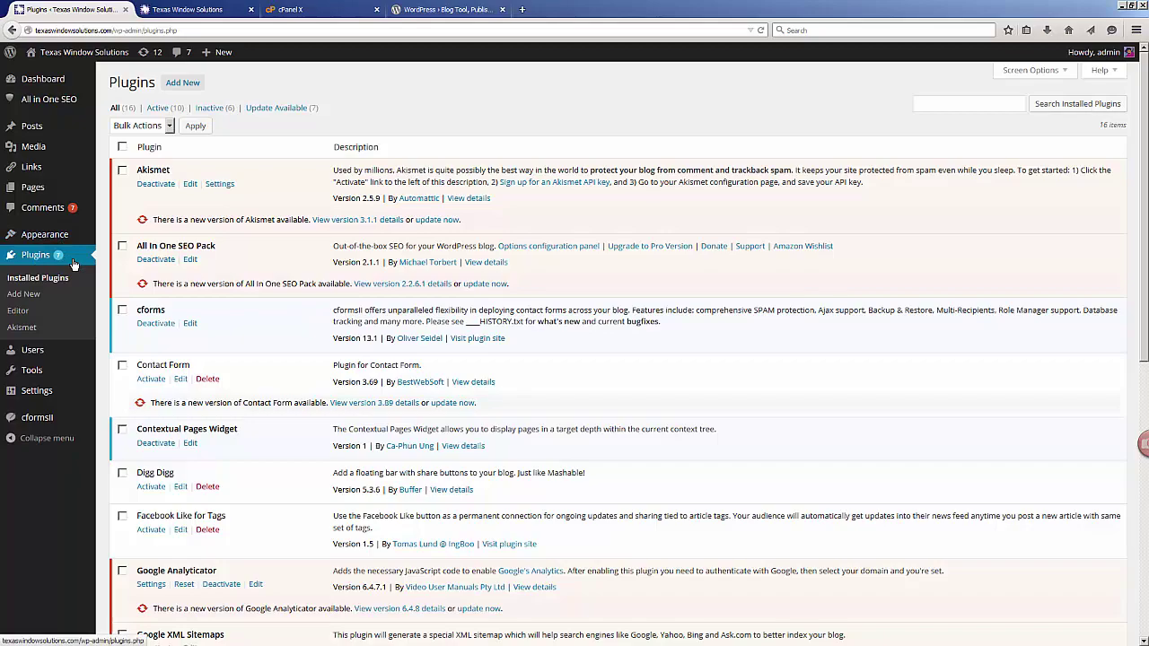
scroll(258, 262, down, 3)
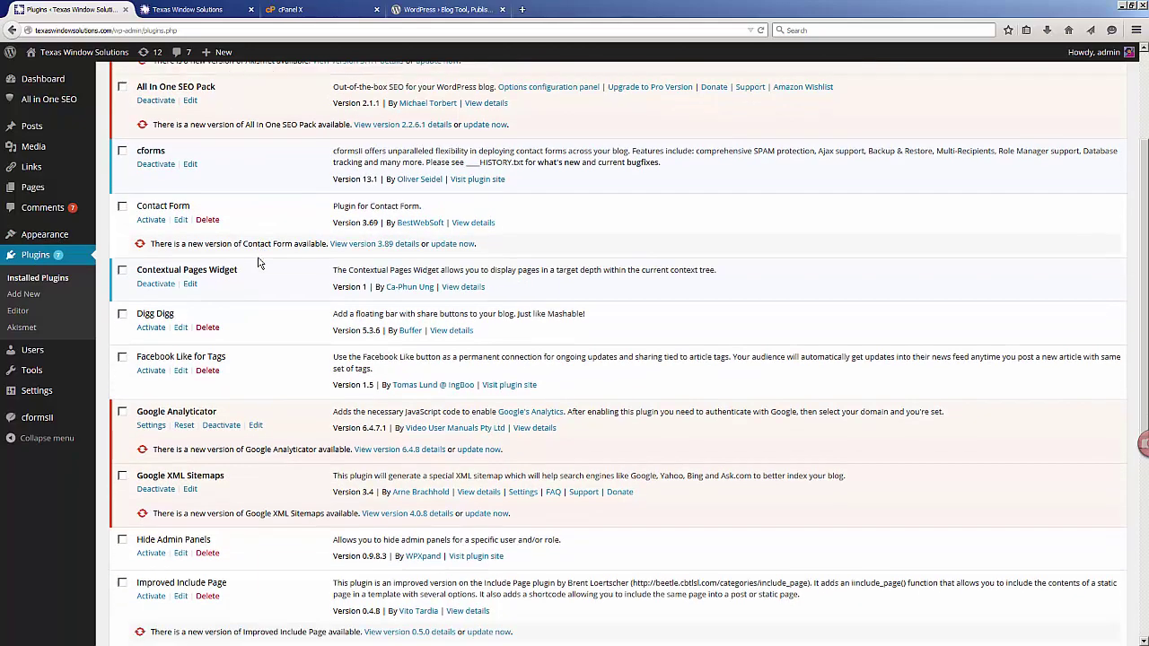
scroll(259, 262, down, 7)
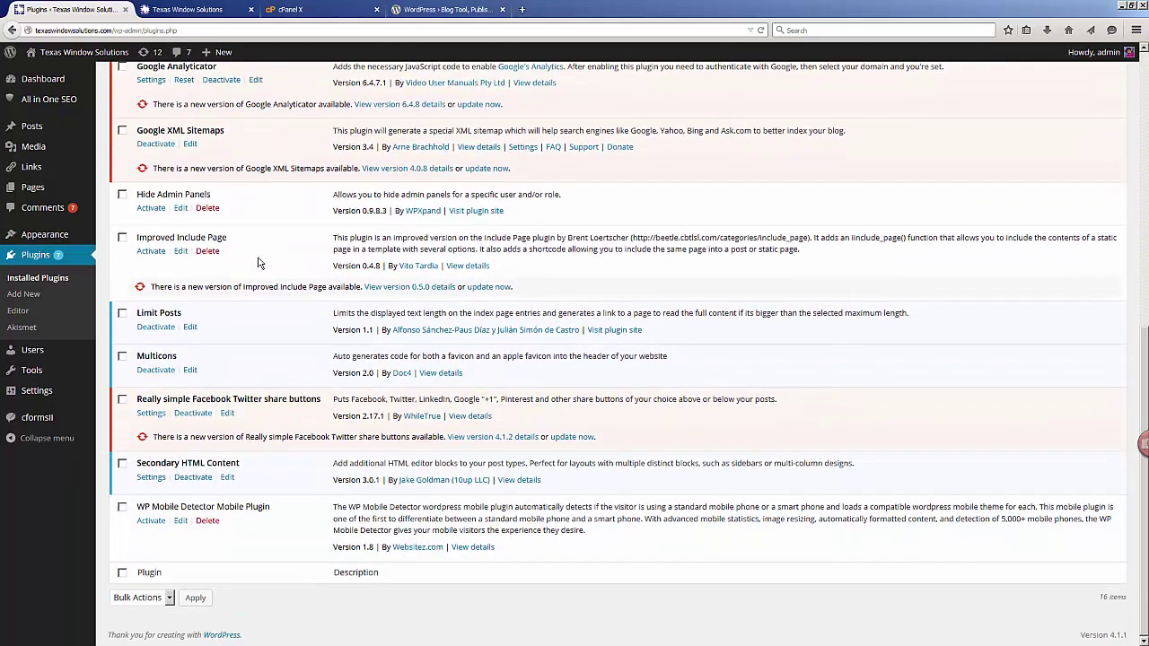
Switch to FileZilla and connect to the site's host, texaswindowsolutions.com, with the FTP account's username and password
scroll(259, 262, up, 10)
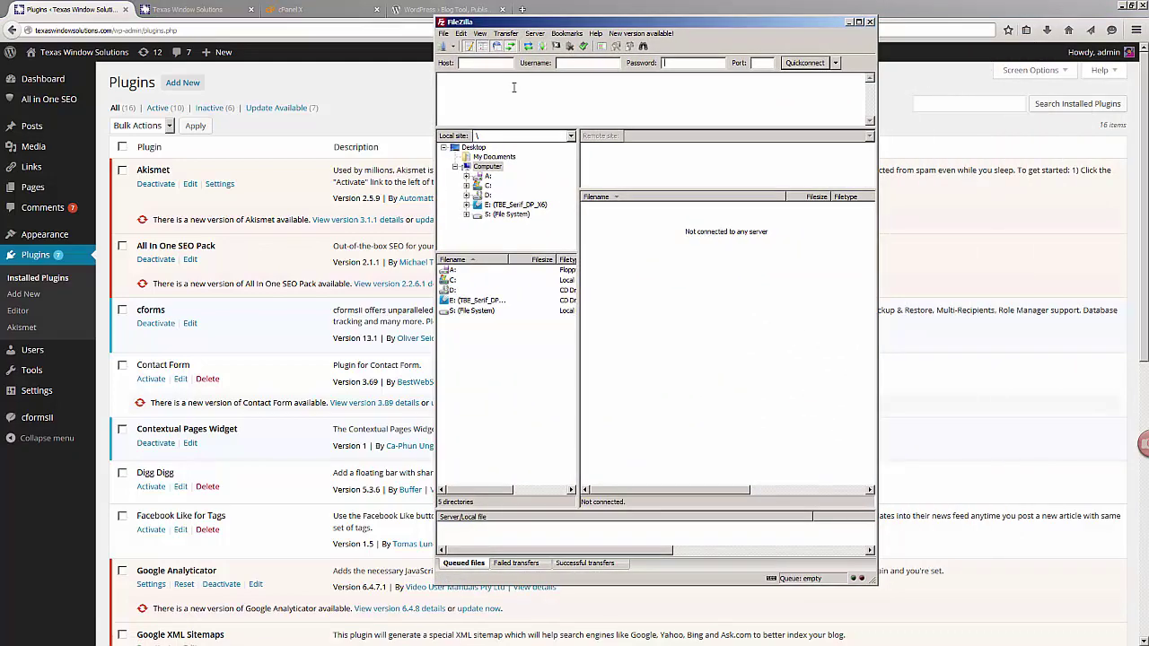
drag(597, 25, 571, 19)
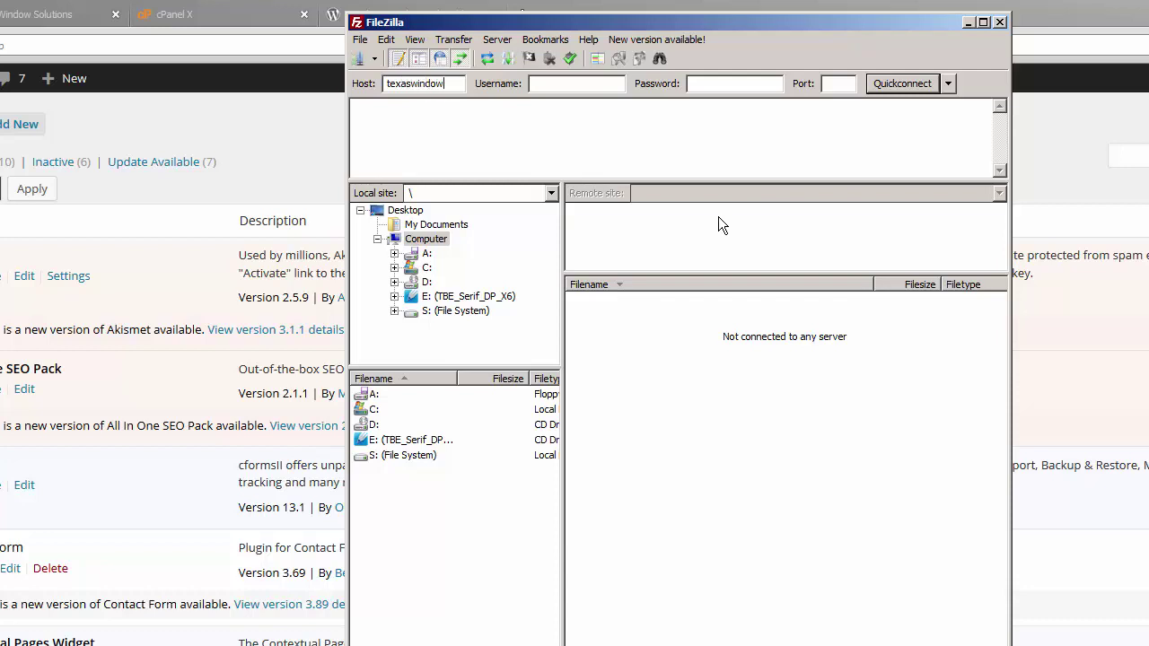
text(tions.com)
key(ctrl+v)
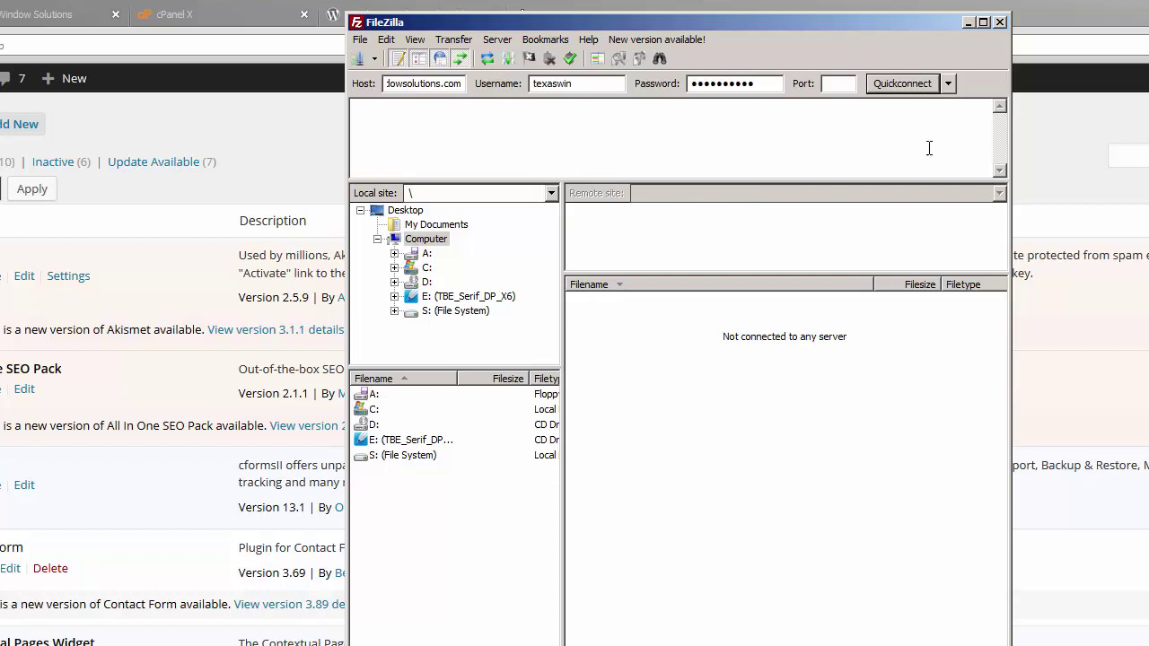
click(890, 83)
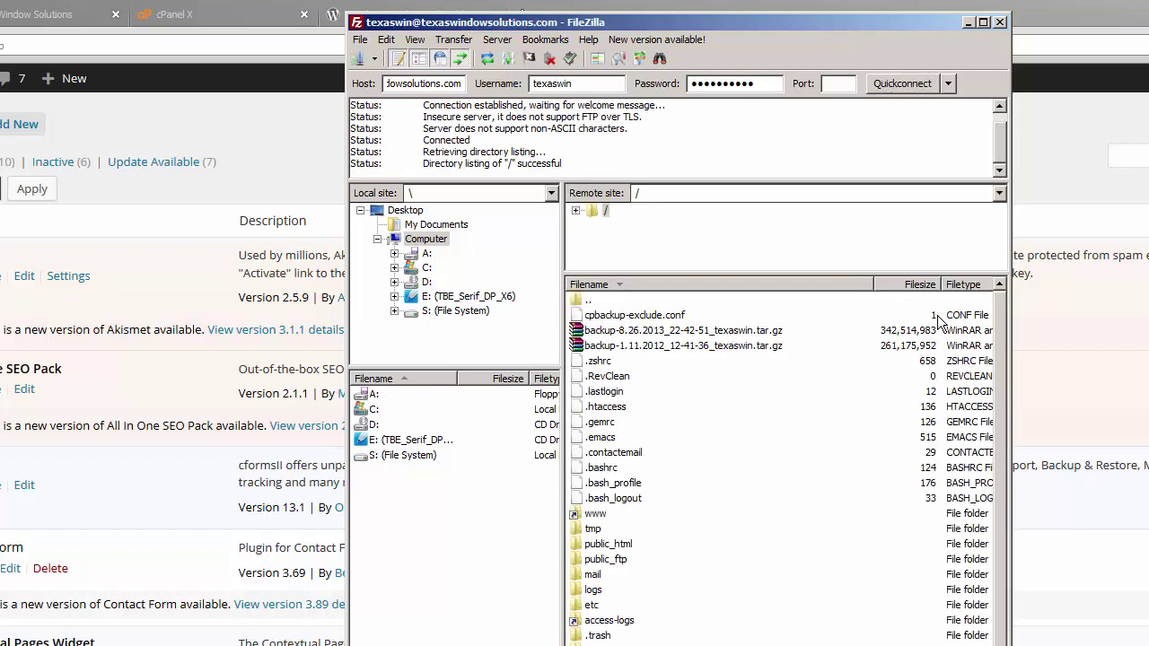
Open the wp-content folder inside public_html on the remote server
drag(1000, 330, 1000, 358)
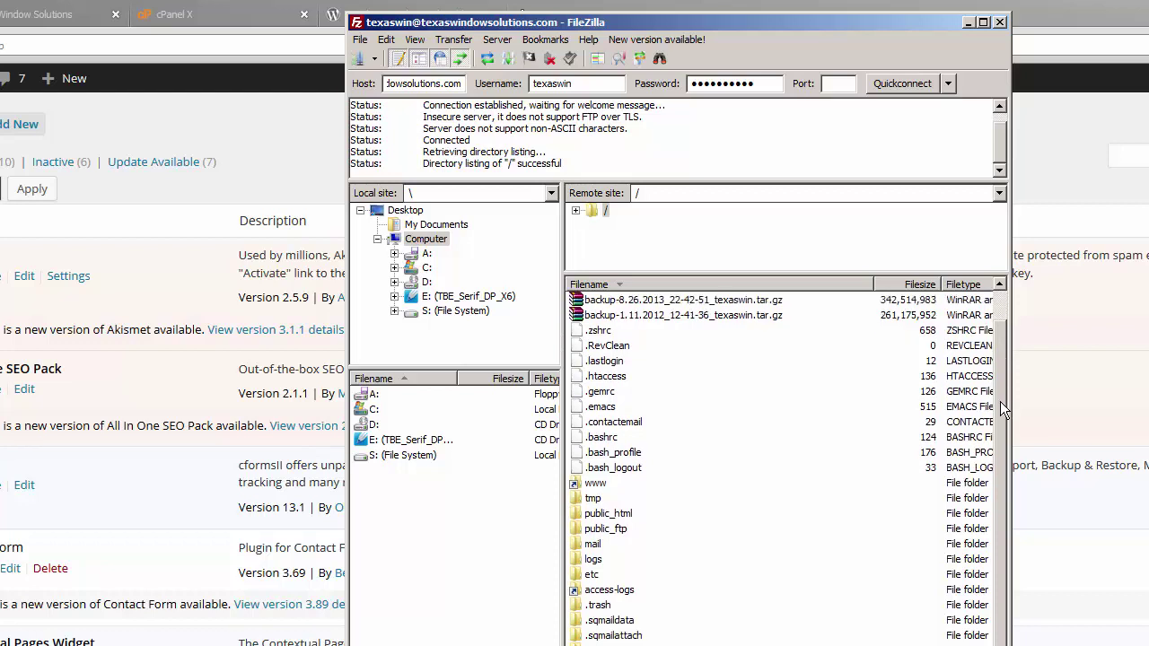
double_click(574, 511)
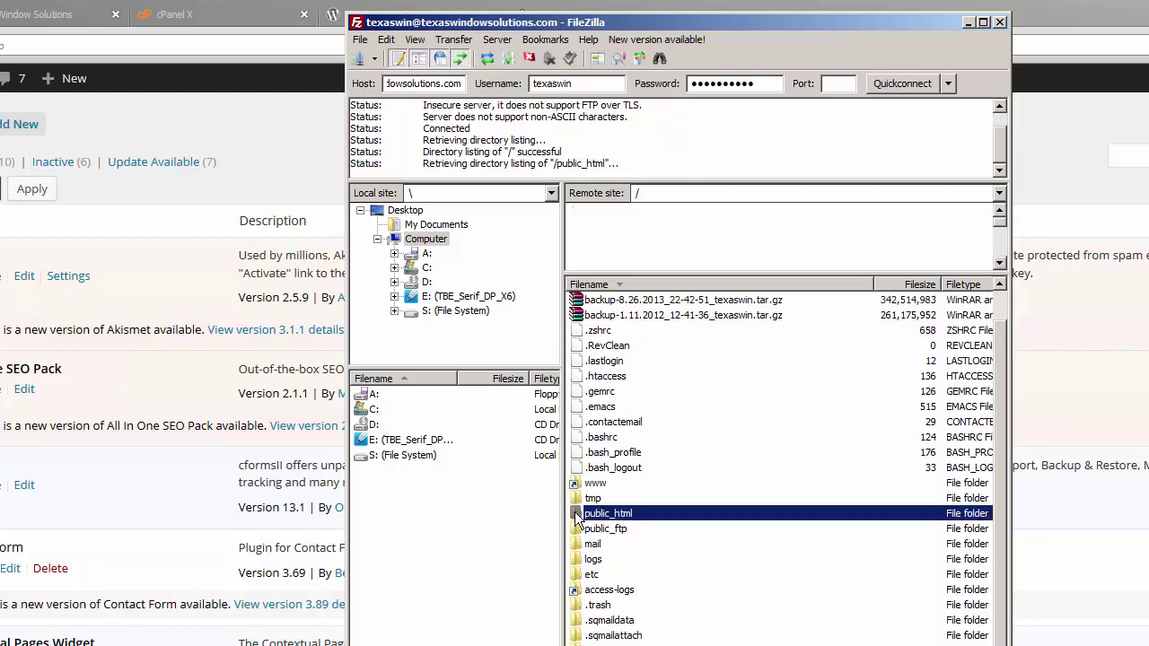
scroll(620, 386, down, 7)
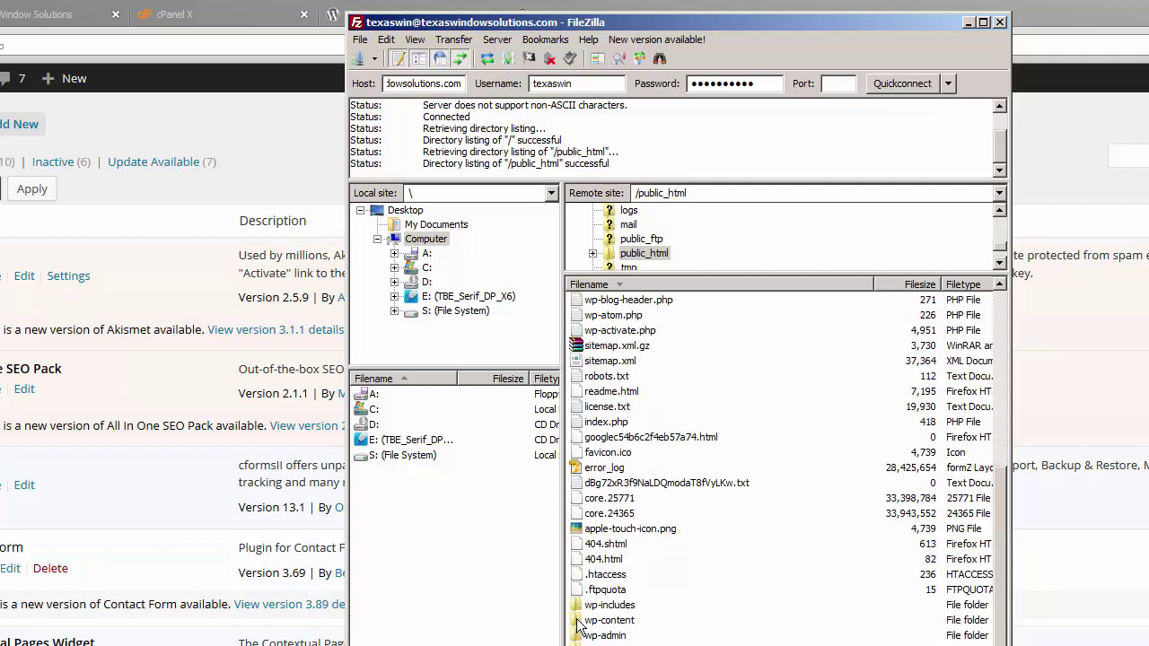
double_click(593, 620)
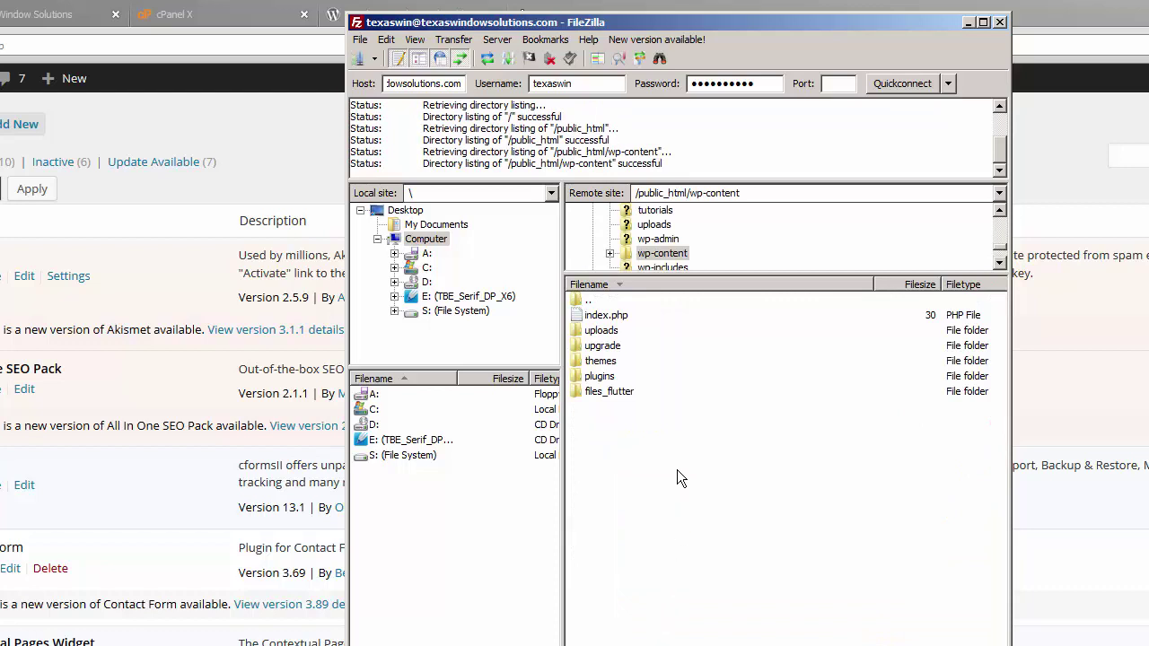
Download the remote plugins folder to the desktop, always overwriting files that already exist
click(598, 378)
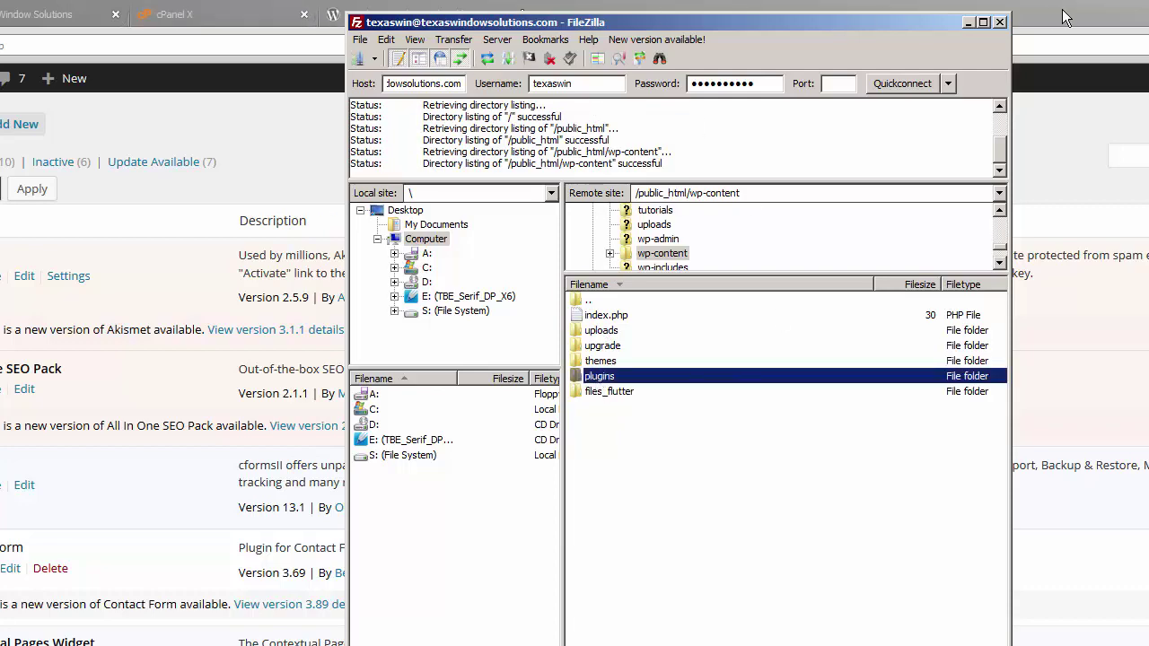
drag(1062, 18, 959, 558)
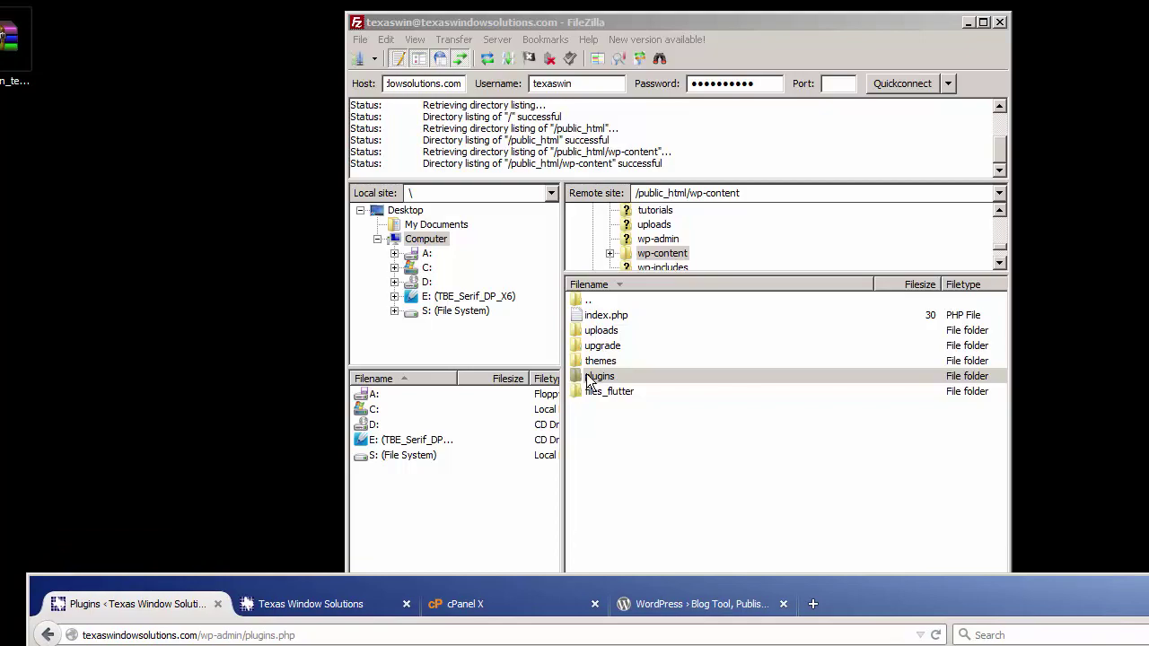
drag(594, 377, 156, 353)
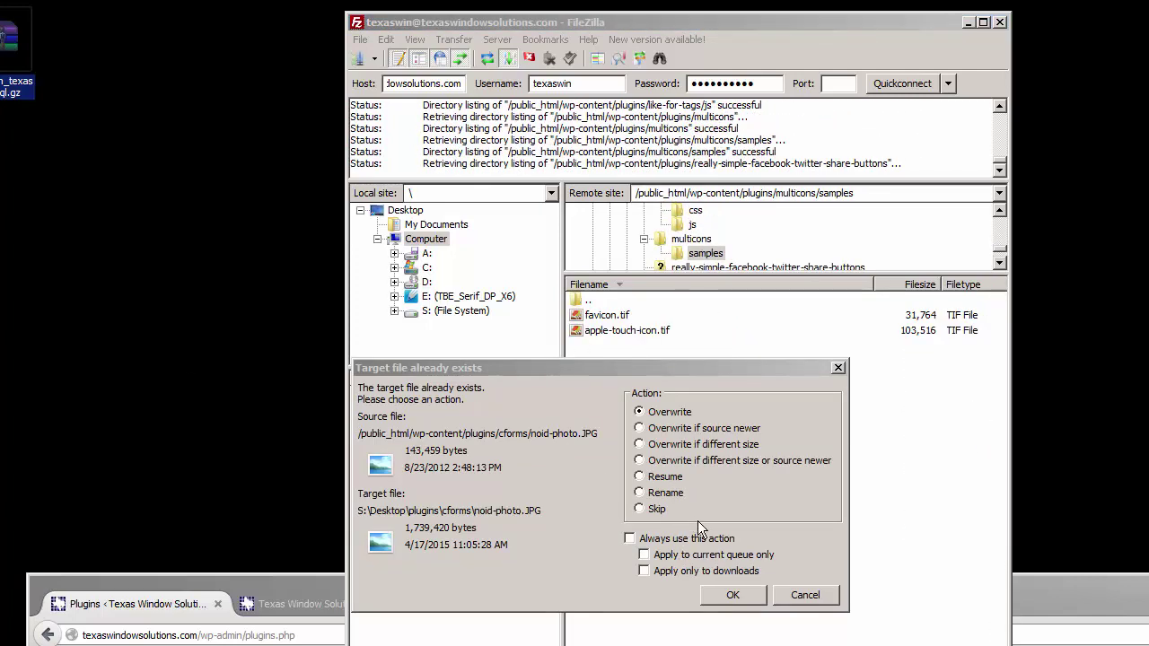
click(630, 539)
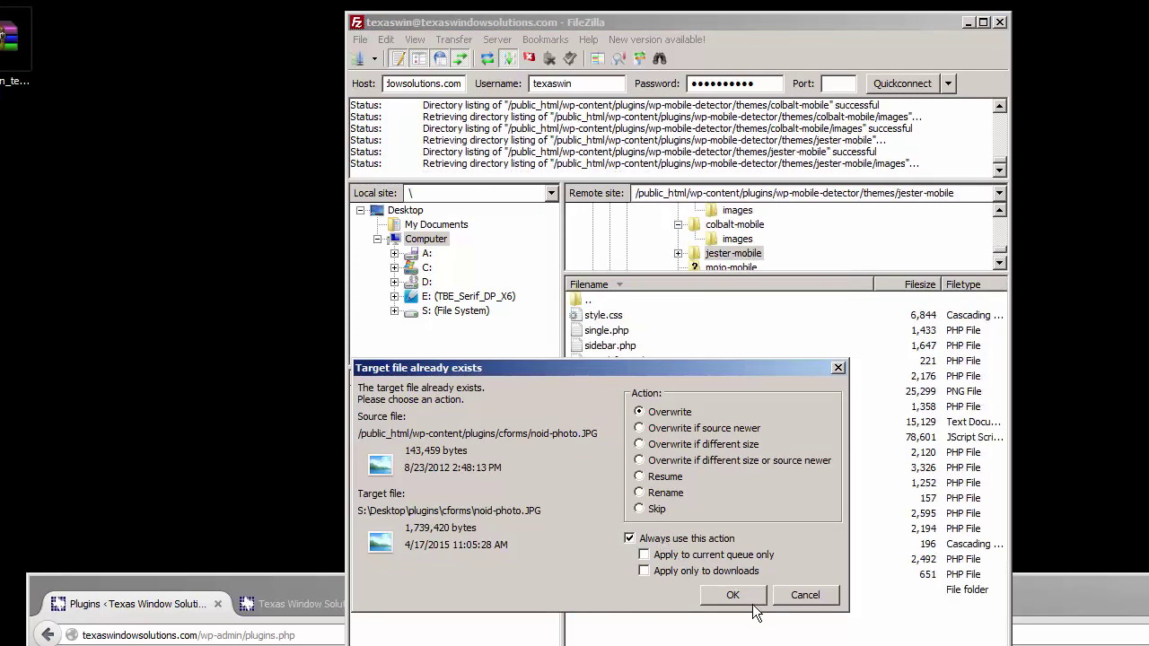
click(732, 595)
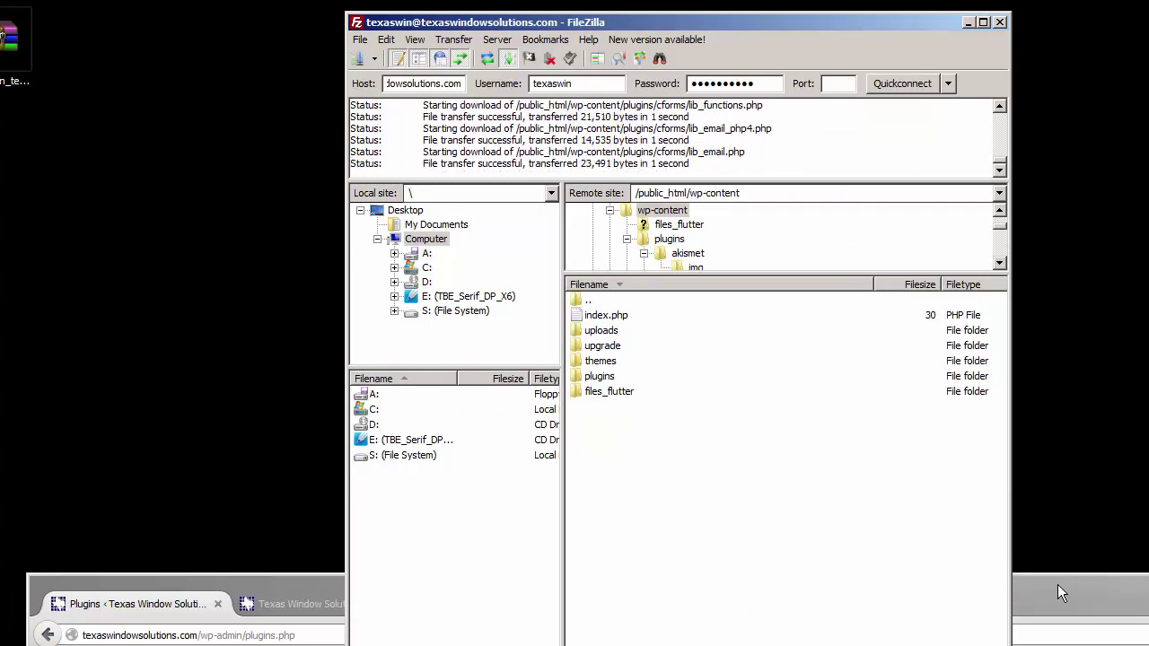
Return to the WordPress admin in the browser and activate the Twenty Fifteen theme in place of TexasWindows
drag(1072, 584, 949, 437)
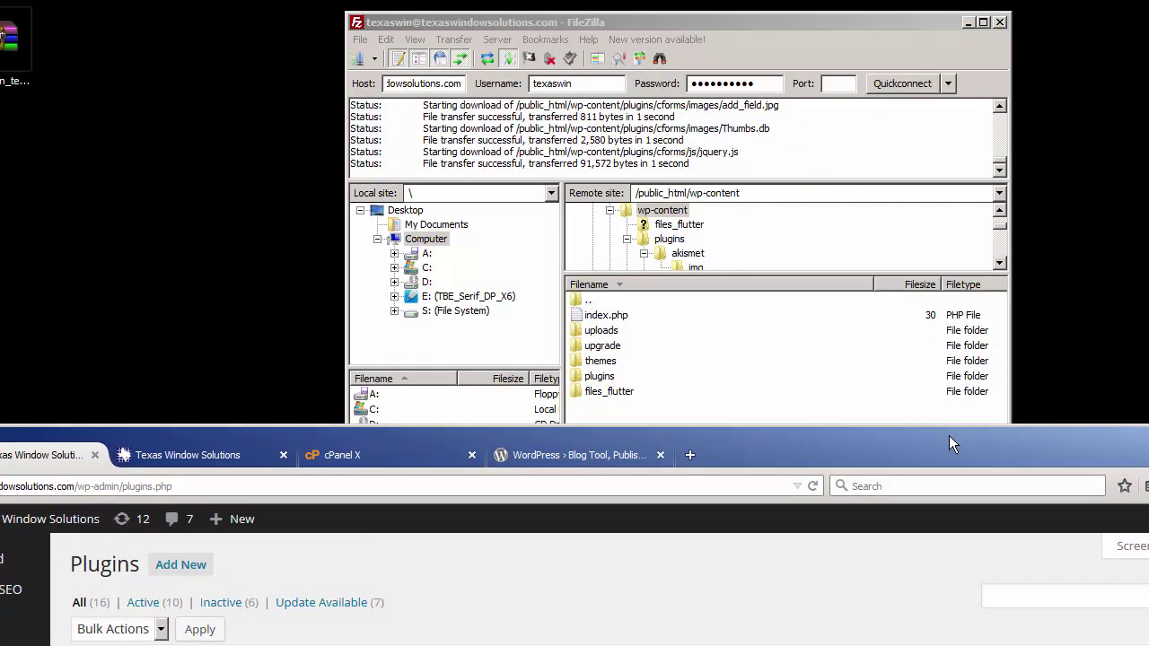
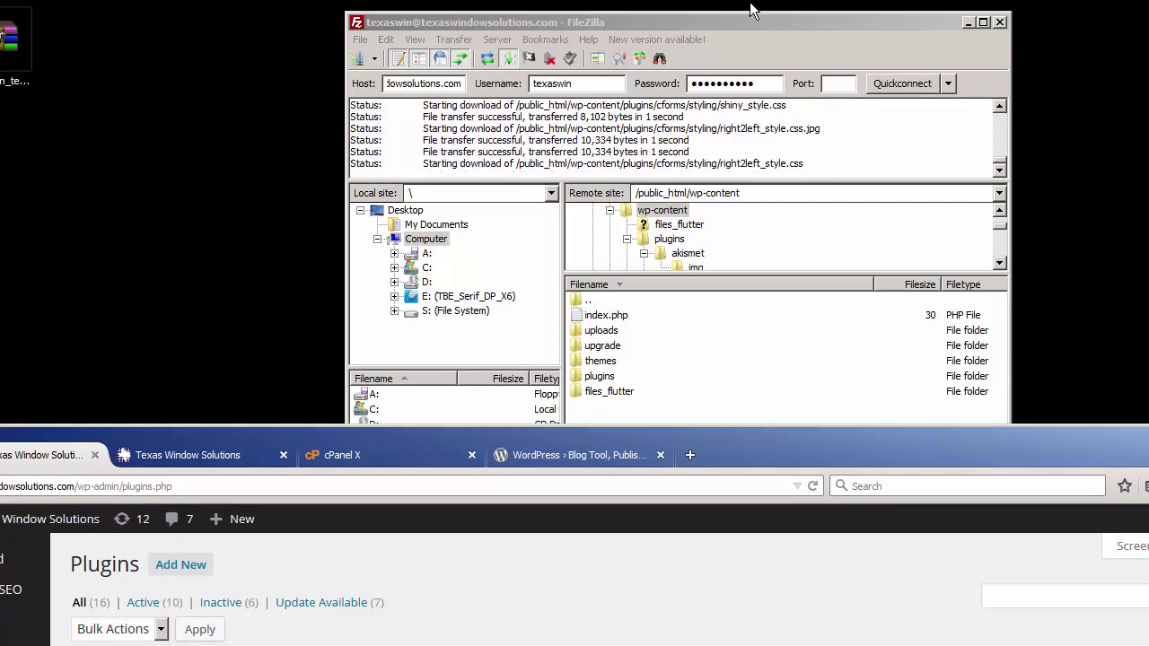
drag(644, 441, 579, 106)
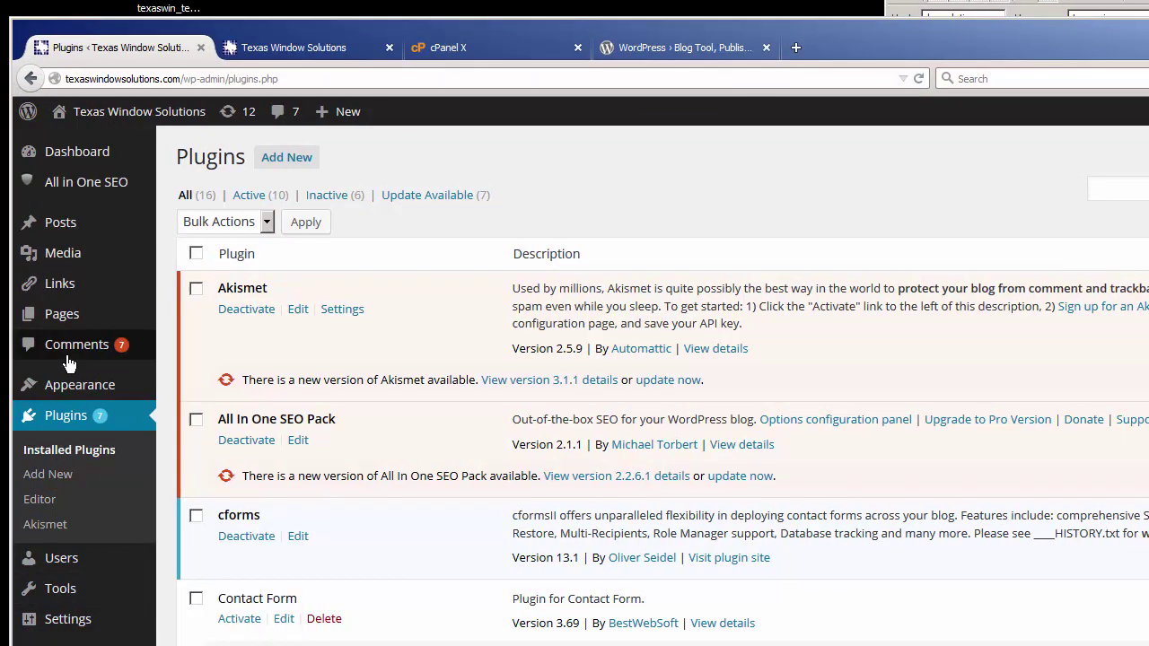
mouse_move(70, 388)
click(189, 388)
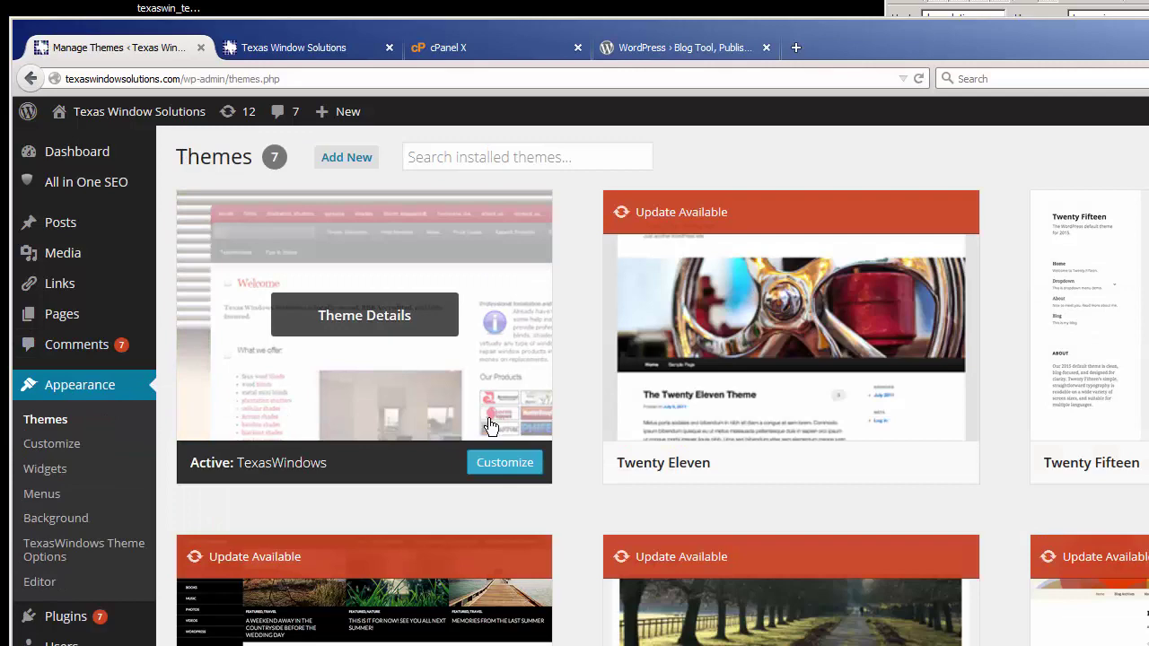
mouse_move(764, 470)
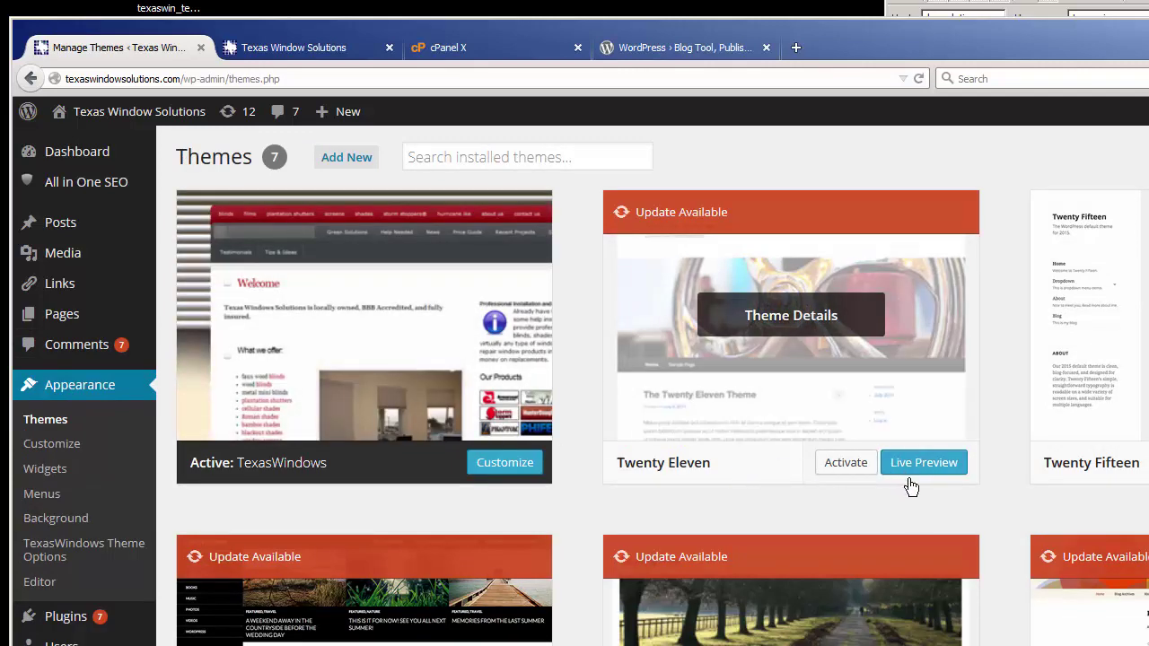
scroll(906, 480, down, 5)
scroll(909, 483, up, 4)
scroll(910, 488, down, 3)
mouse_move(1116, 300)
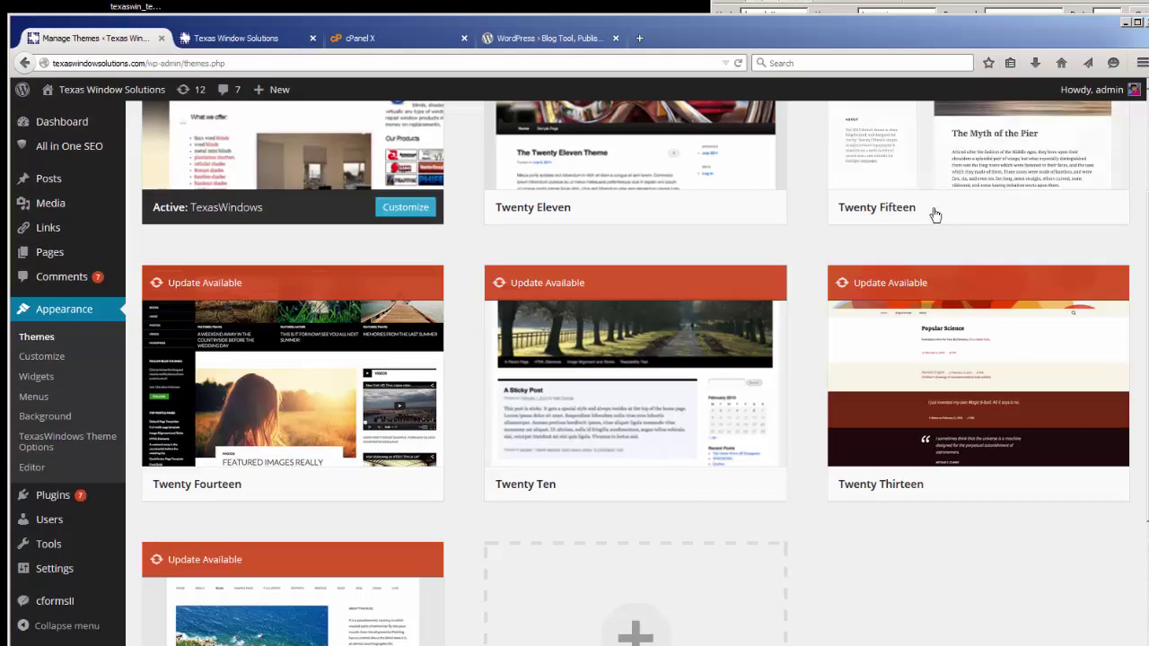
scroll(964, 205, up, 3)
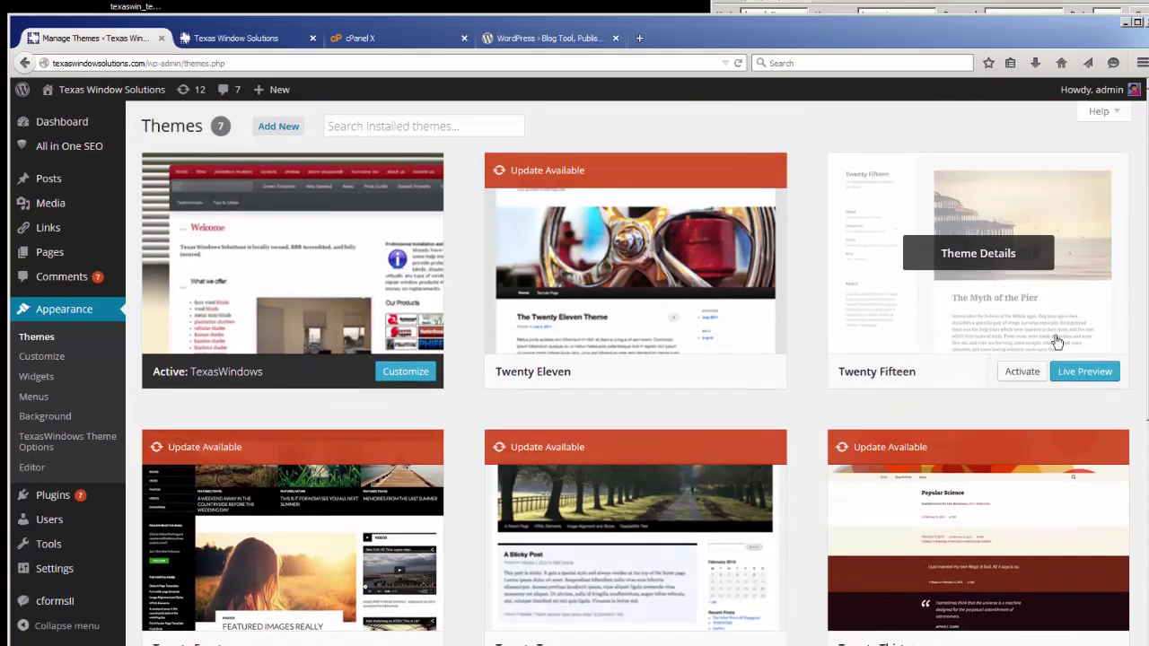
click(1021, 373)
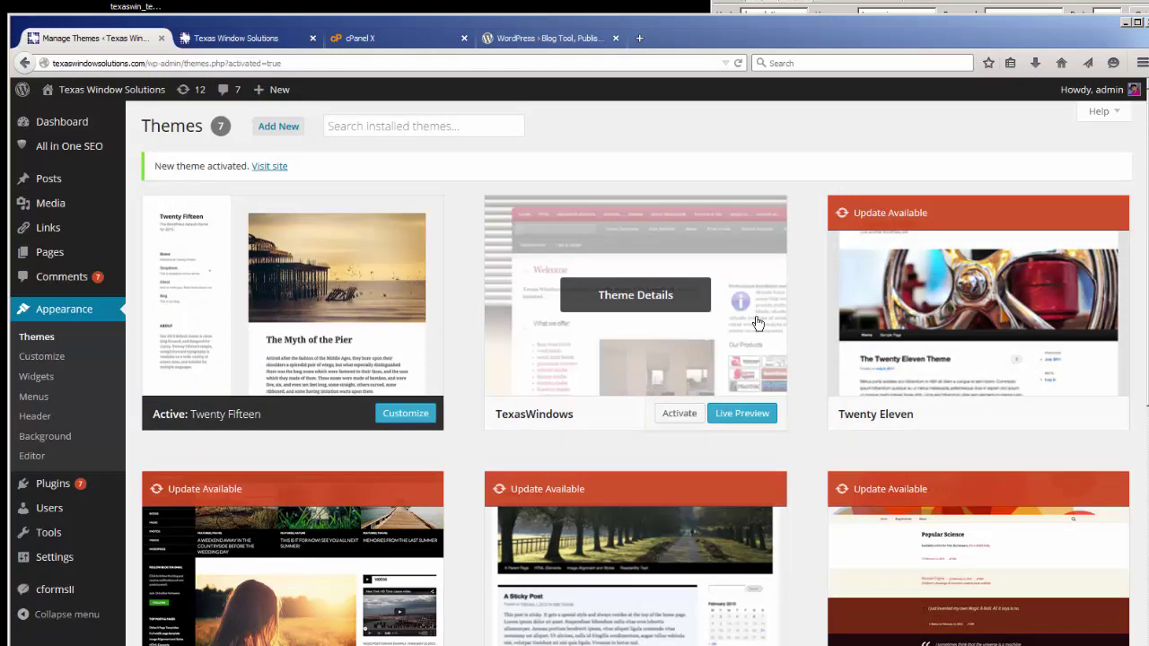
Open the WordPress Updates page and bring FileZilla forward to check the plugins download
mouse_move(54, 144)
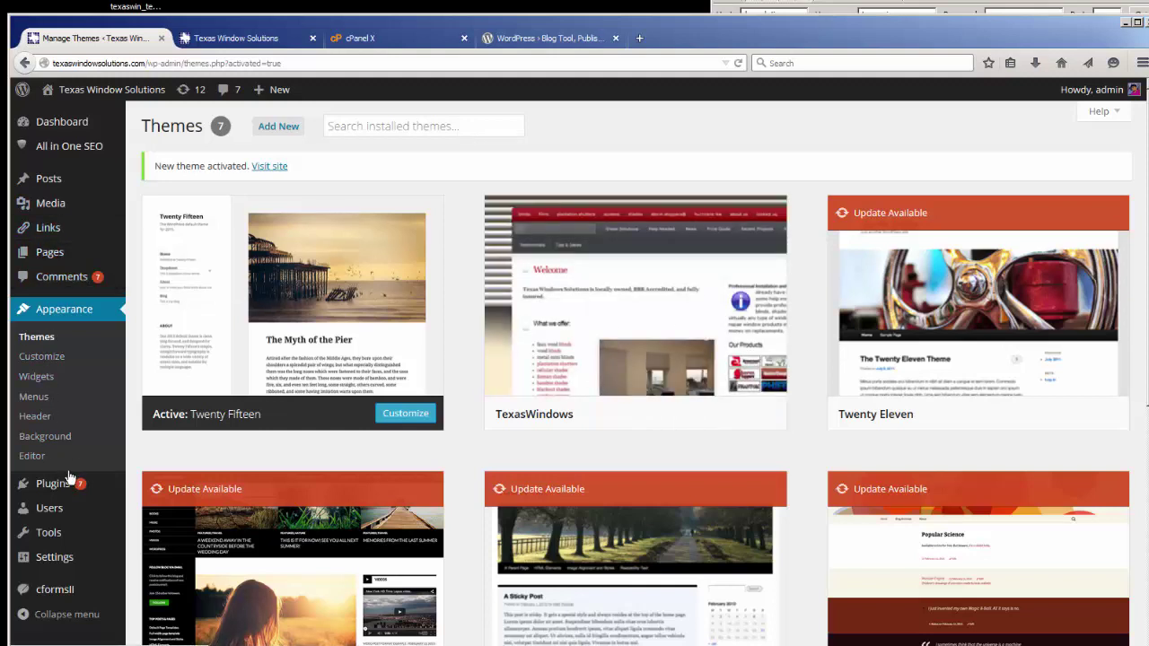
click(160, 145)
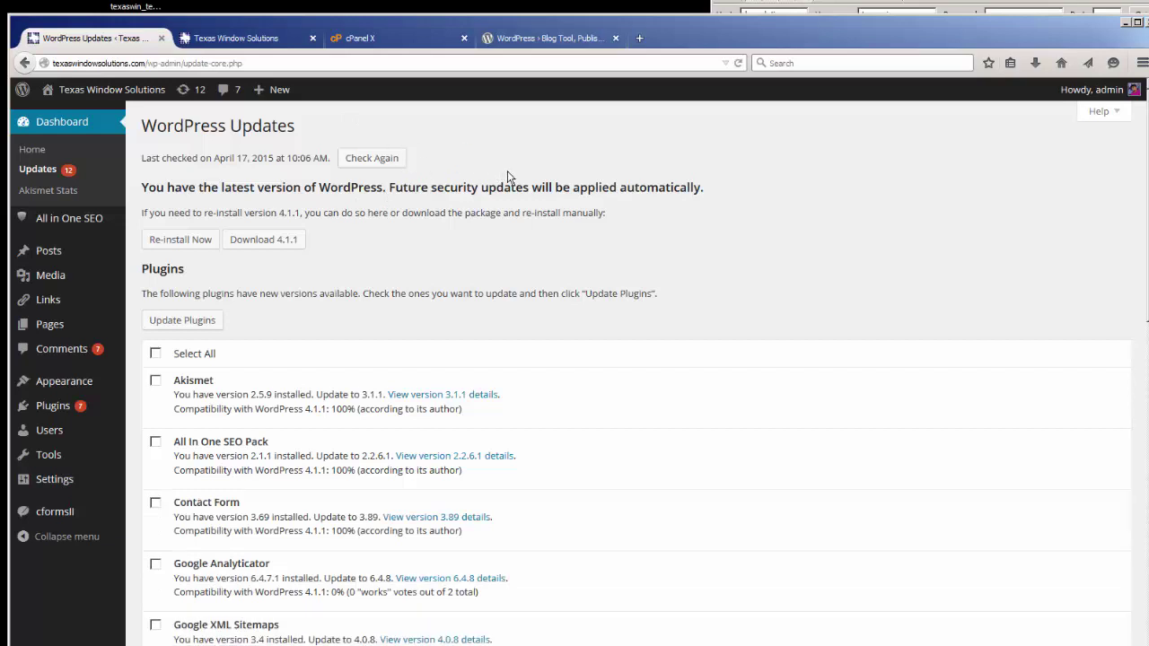
drag(673, 38, 612, 0)
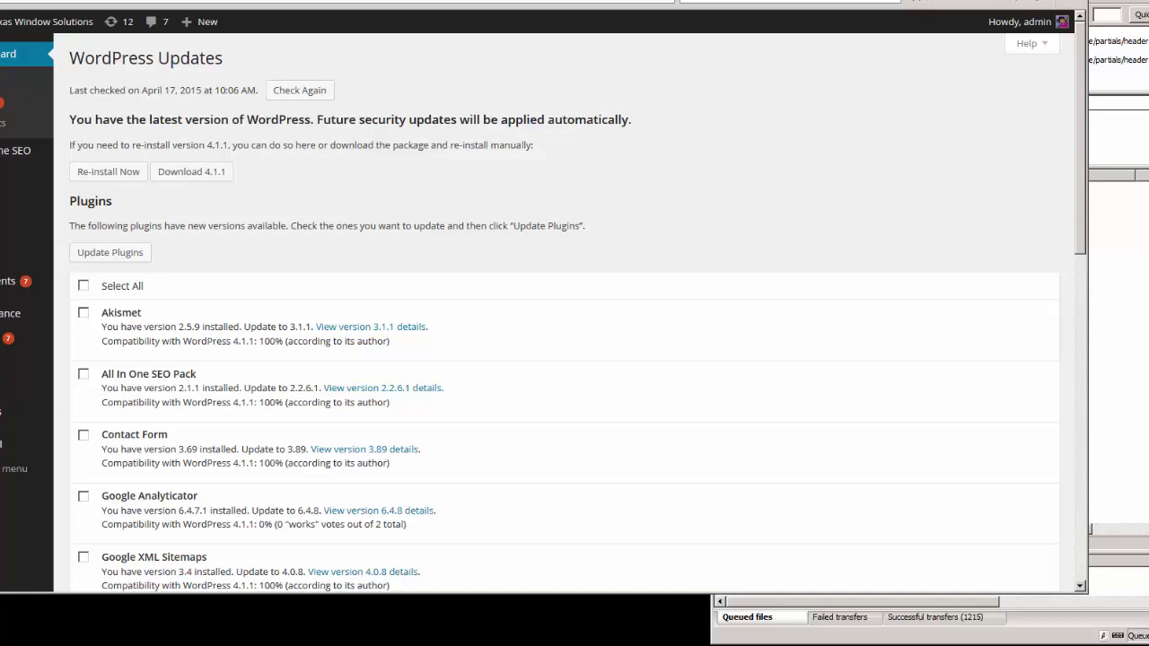
click(1117, 9)
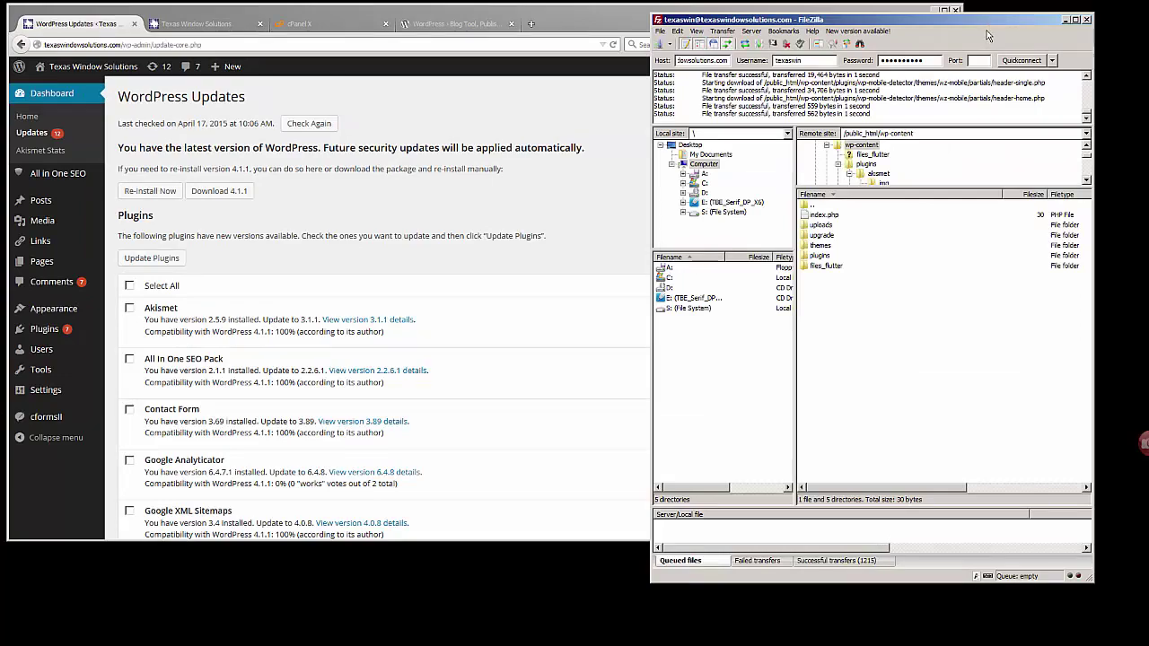
Bring the browser back in front of FileZilla and maximize its window
drag(621, 19, 615, 92)
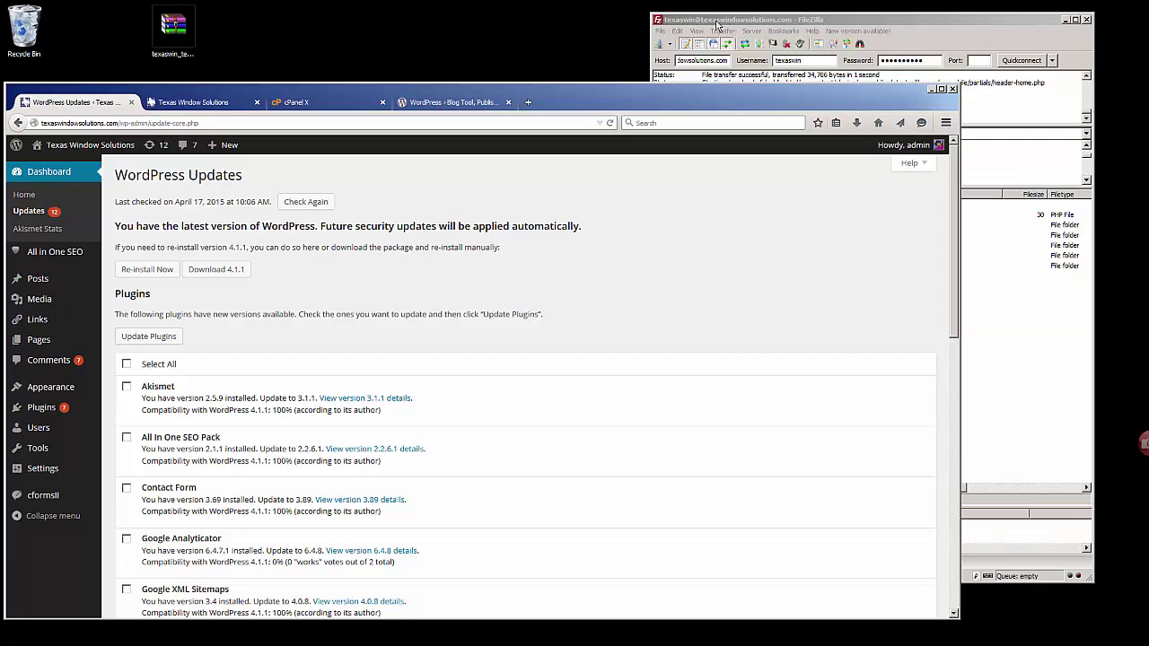
drag(627, 92, 628, 13)
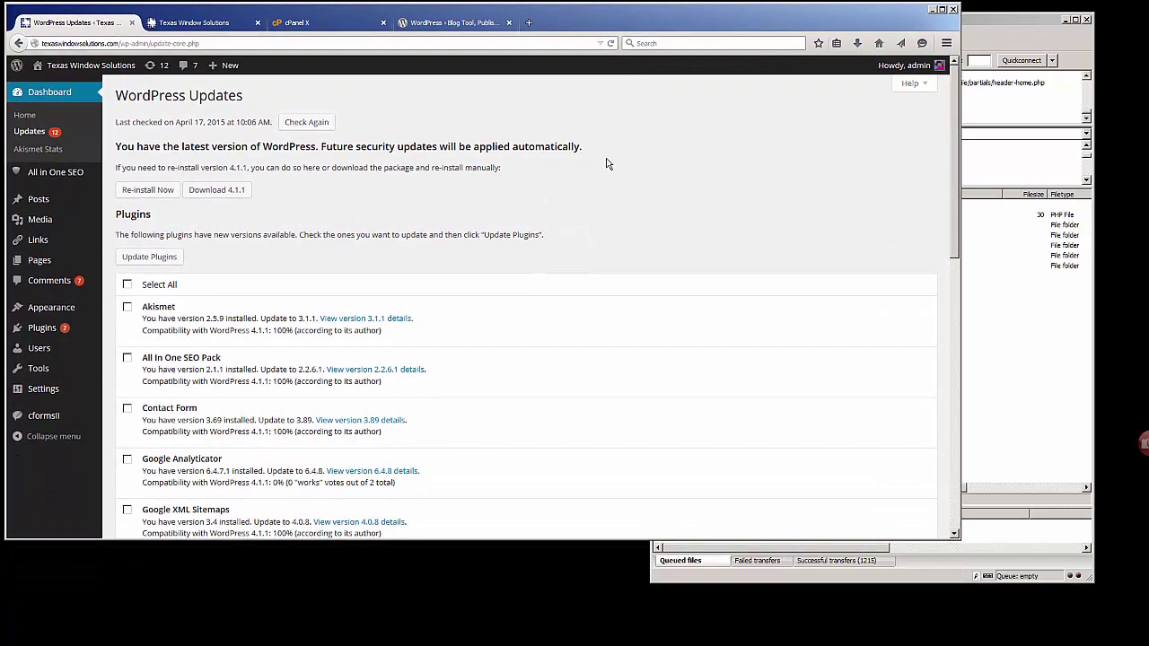
click(1048, 359)
drag(571, 11, 602, 52)
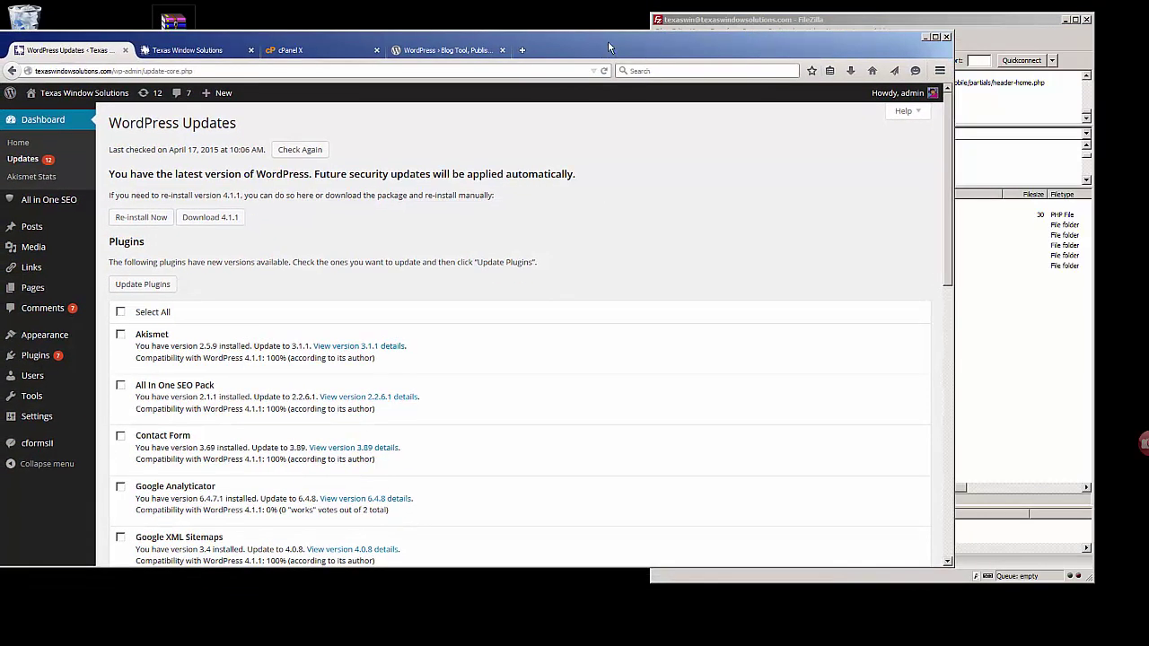
double_click(607, 42)
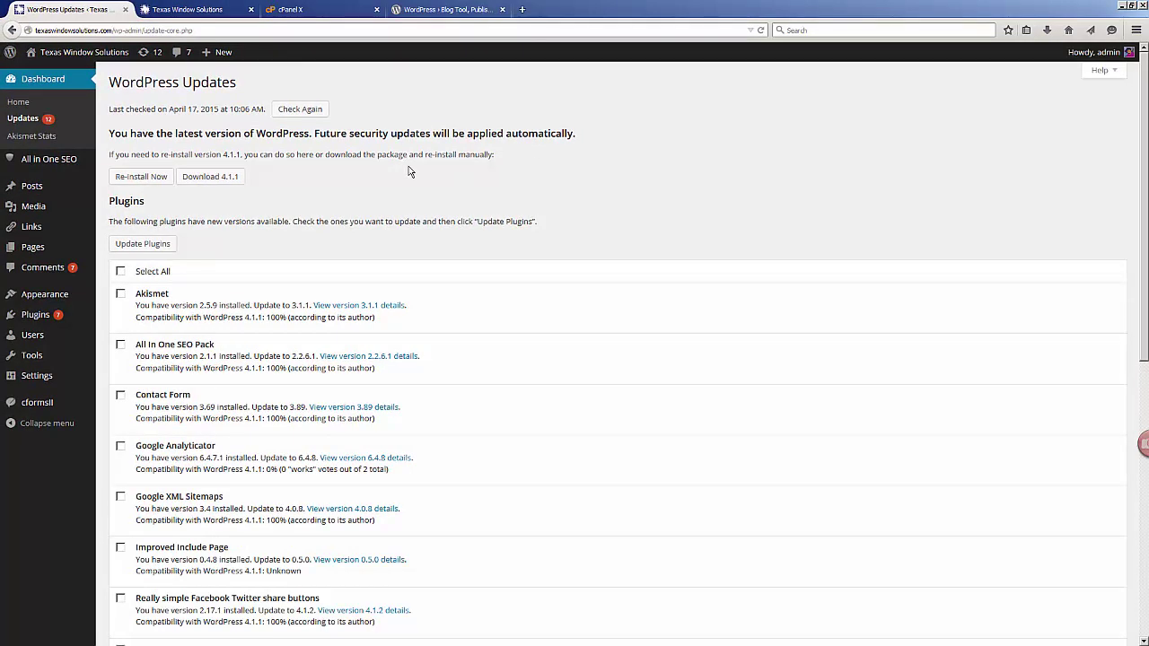
Reload the WordPress Updates page and look through the plugins and themes that have new versions
click(27, 120)
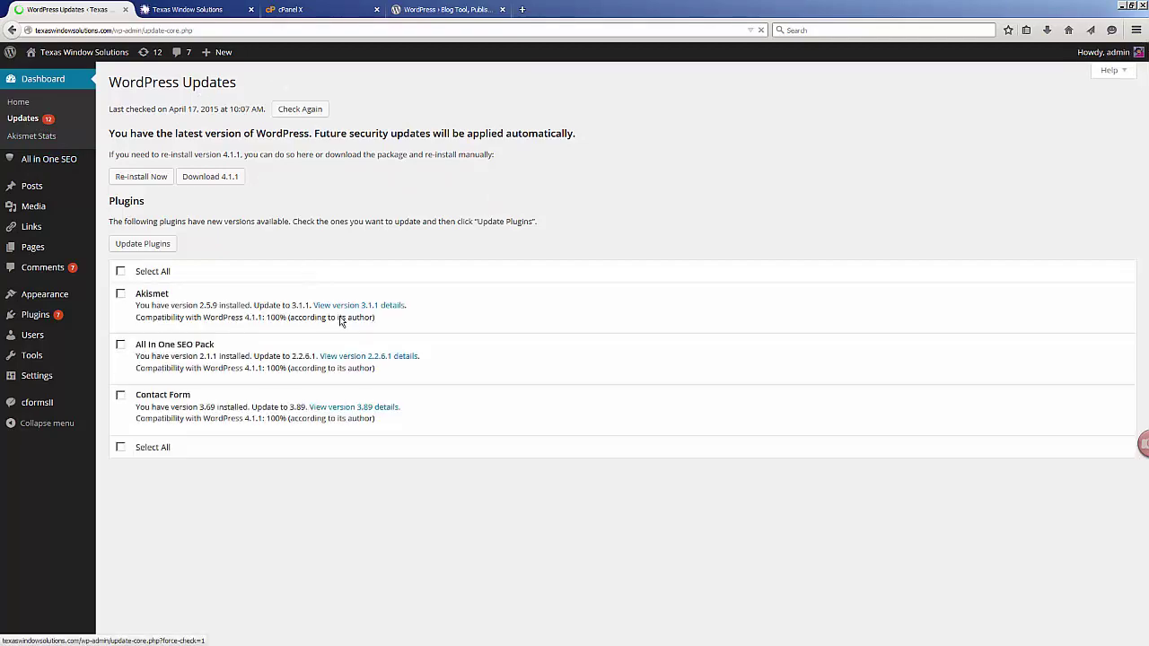
scroll(453, 254, down, 3)
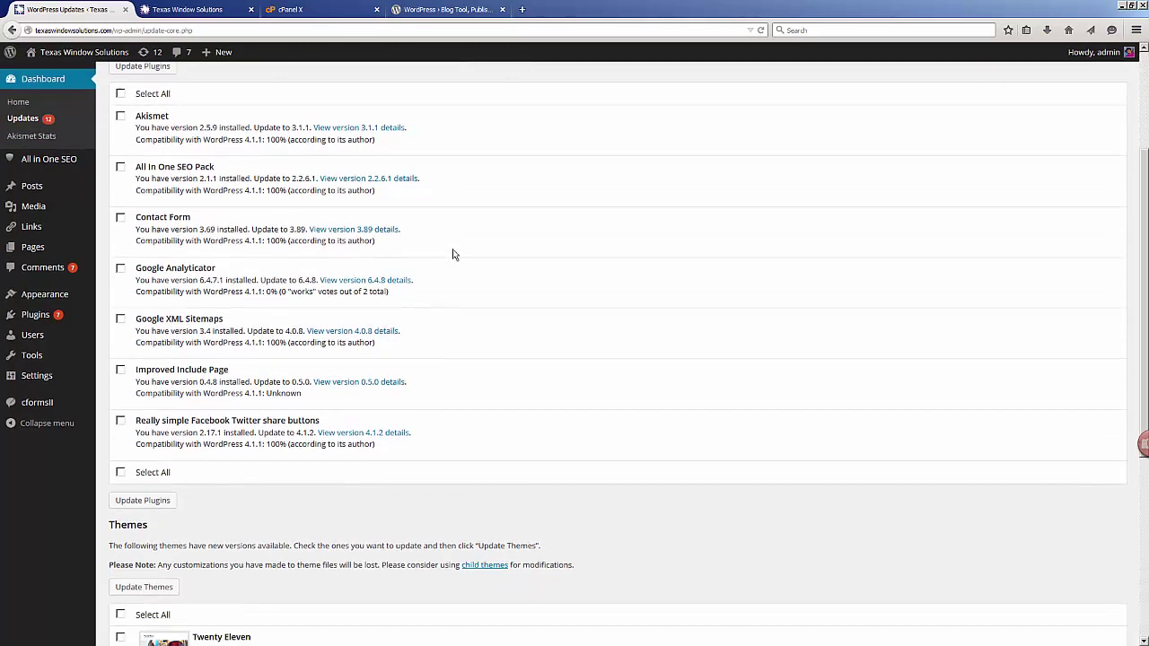
scroll(453, 254, down, 1)
scroll(453, 255, down, 5)
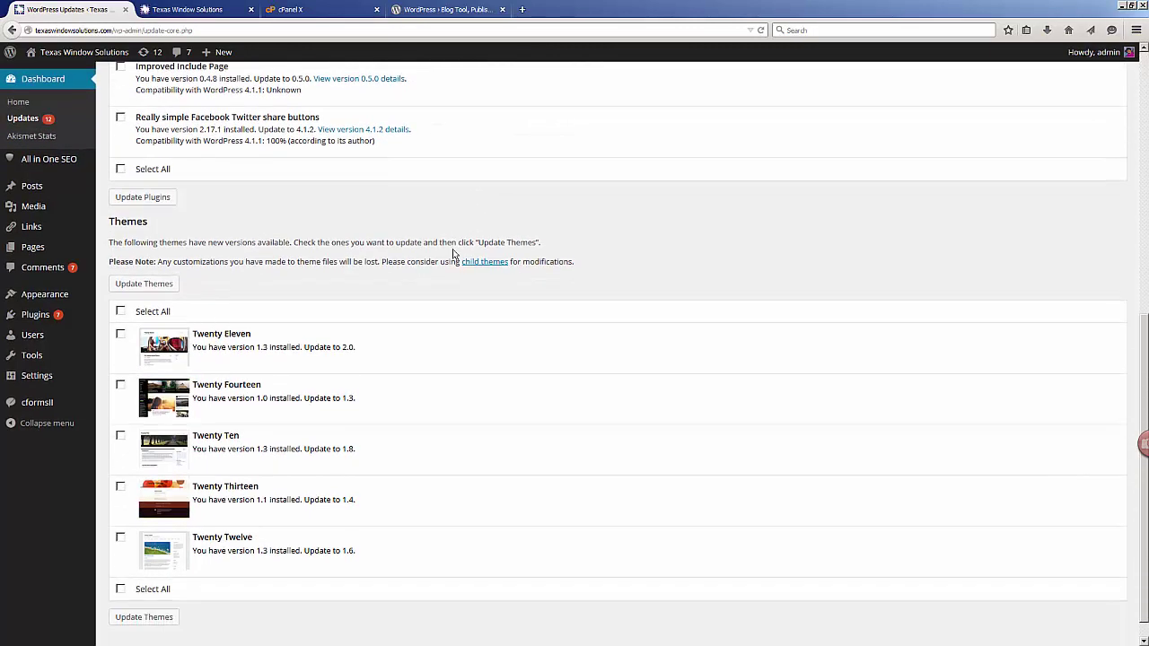
scroll(454, 254, up, 6)
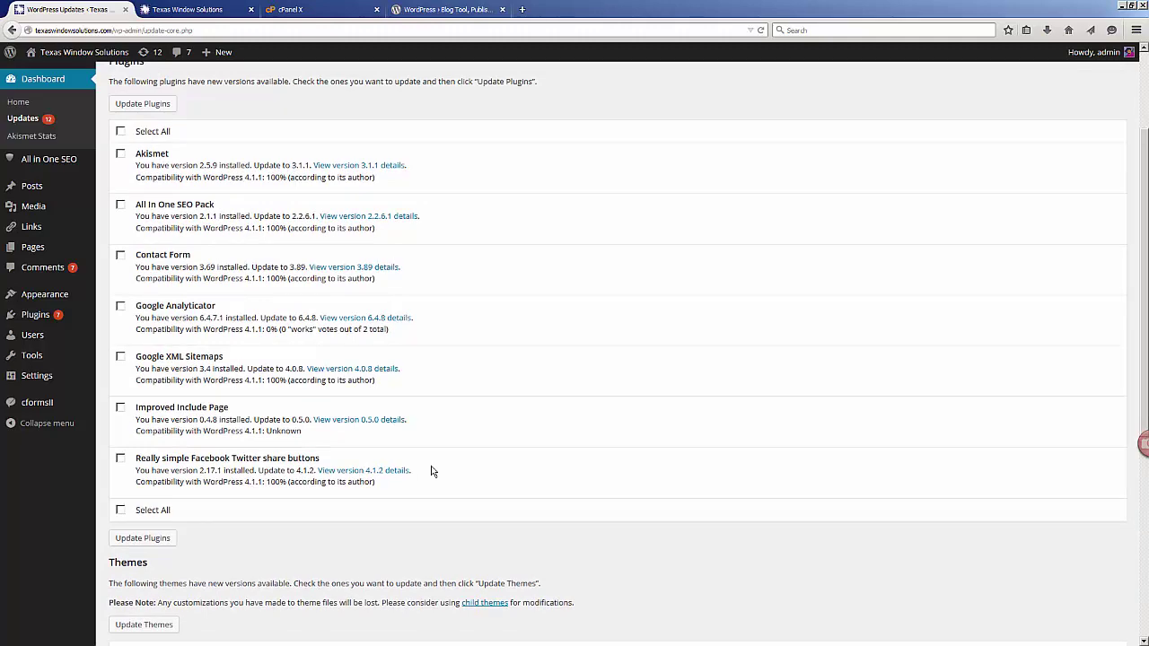
scroll(430, 467, down, 4)
scroll(429, 453, down, 3)
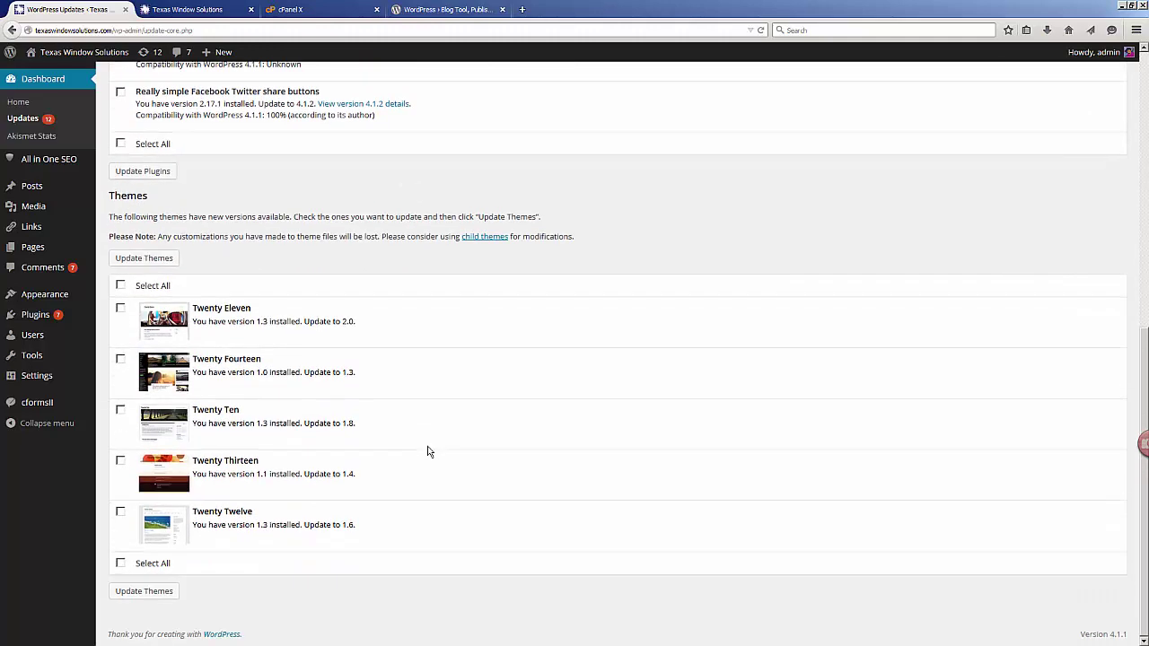
Select all the listed themes and plugins on the WordPress Updates page and update the selected plugins
click(120, 286)
scroll(303, 294, up, 2)
scroll(303, 295, up, 6)
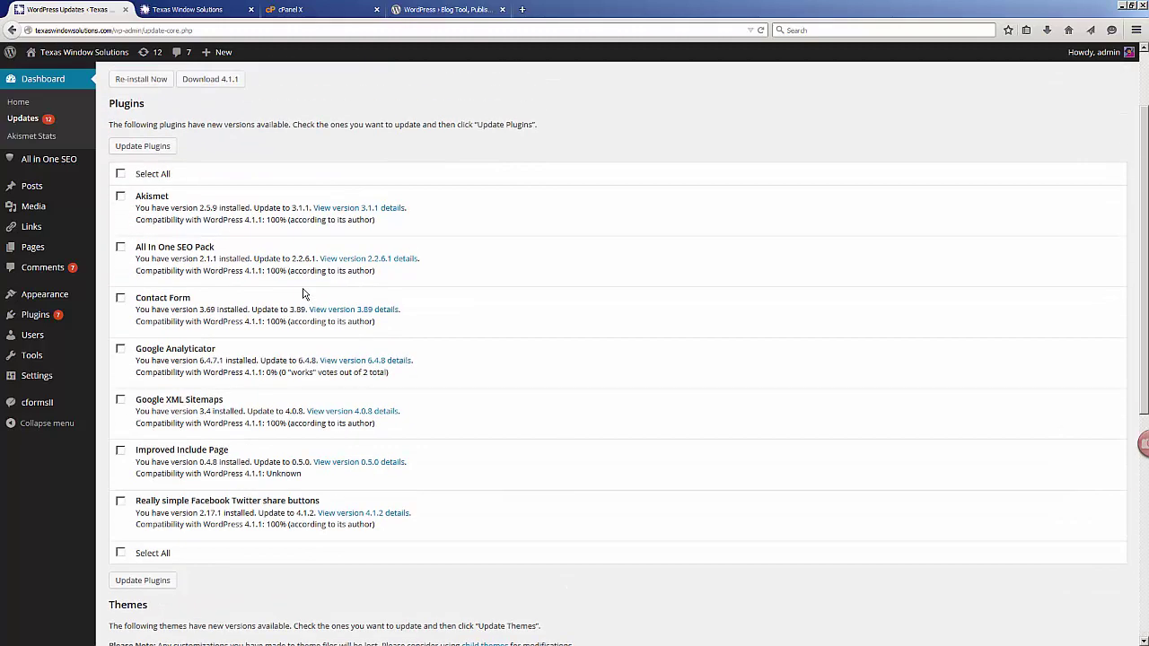
click(120, 174)
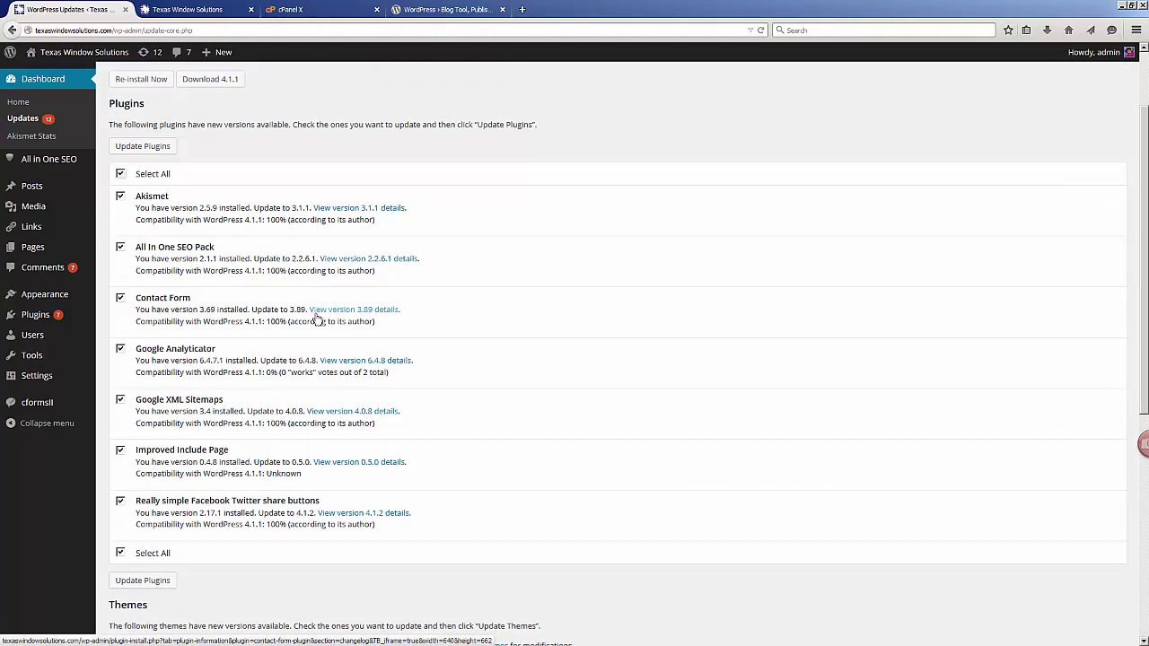
scroll(318, 318, up, 2)
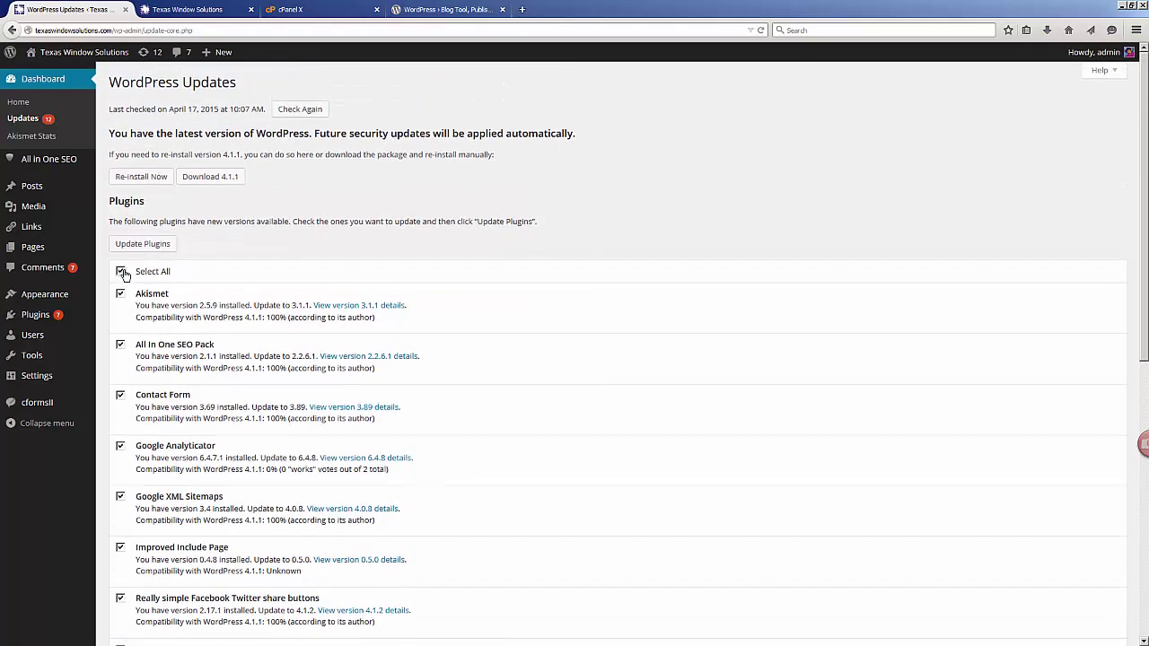
scroll(159, 527, down, 1)
scroll(160, 527, down, 4)
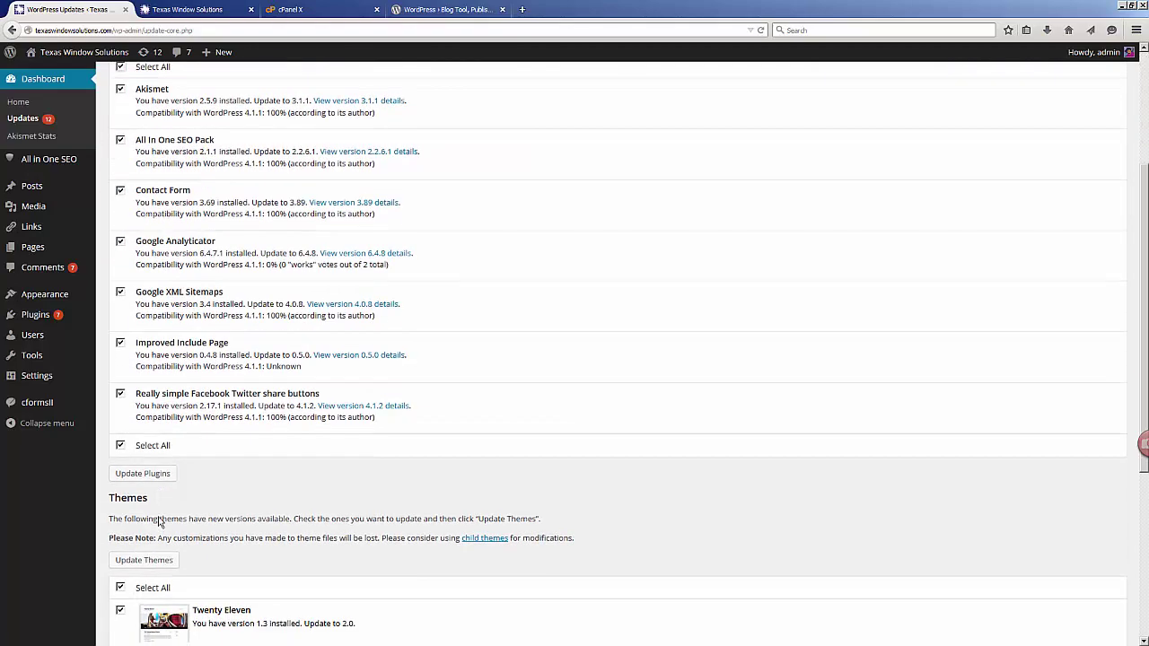
scroll(162, 505, up, 5)
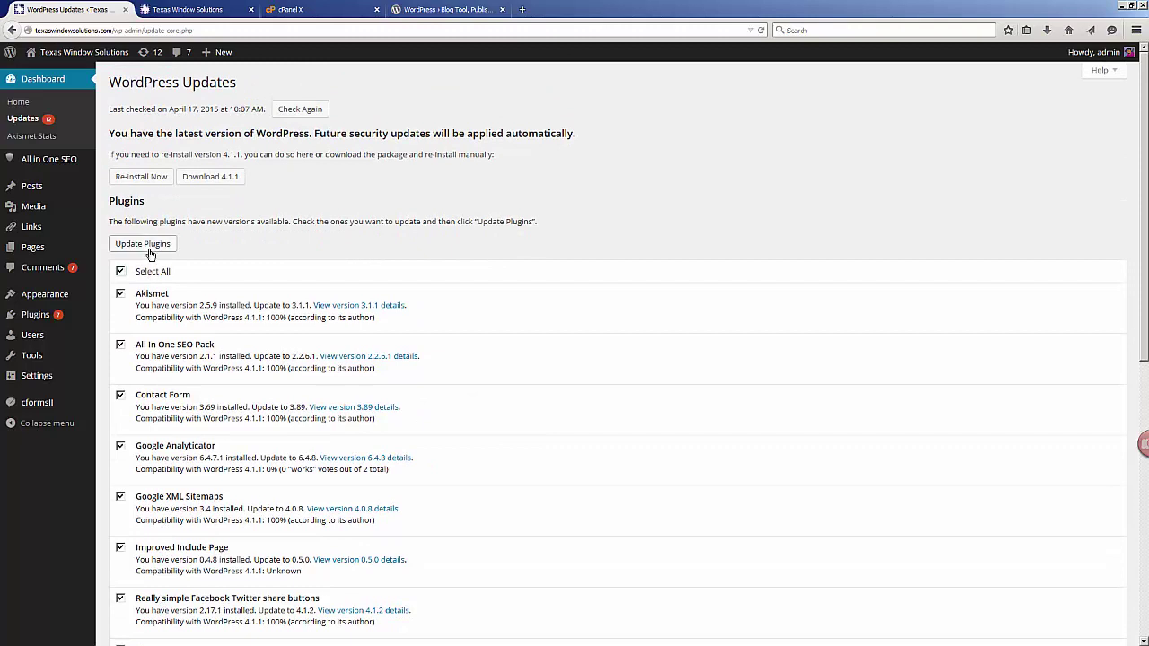
click(146, 246)
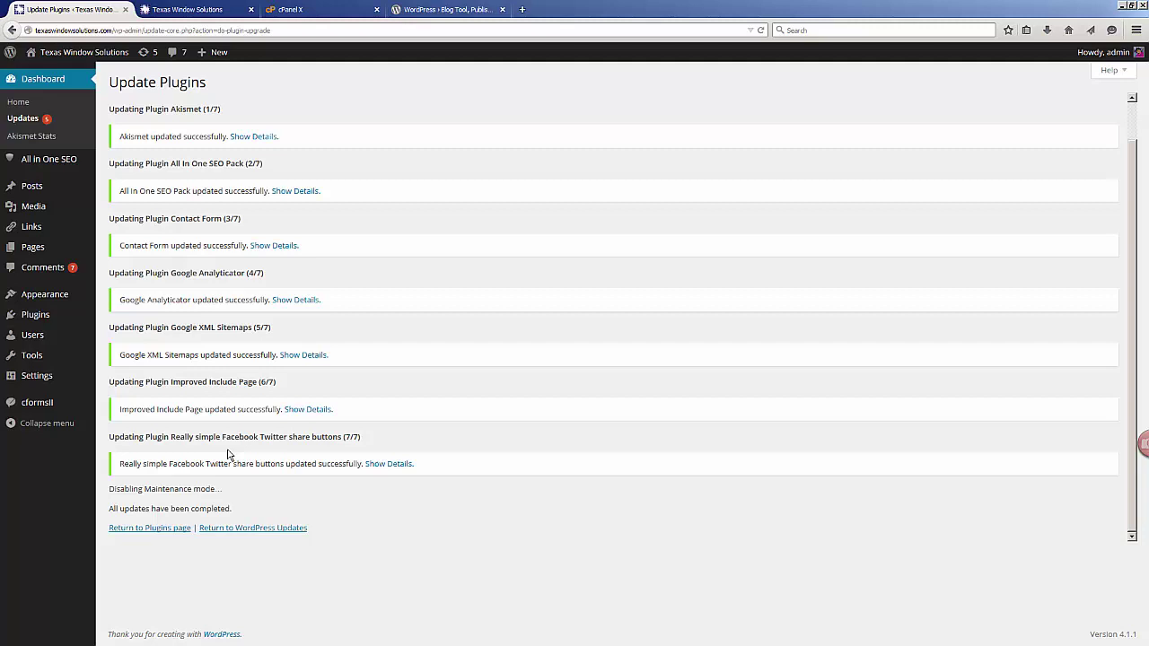
Show the Improved Include Page update details and switch to FileZilla to look at the remote plugins folder
click(307, 413)
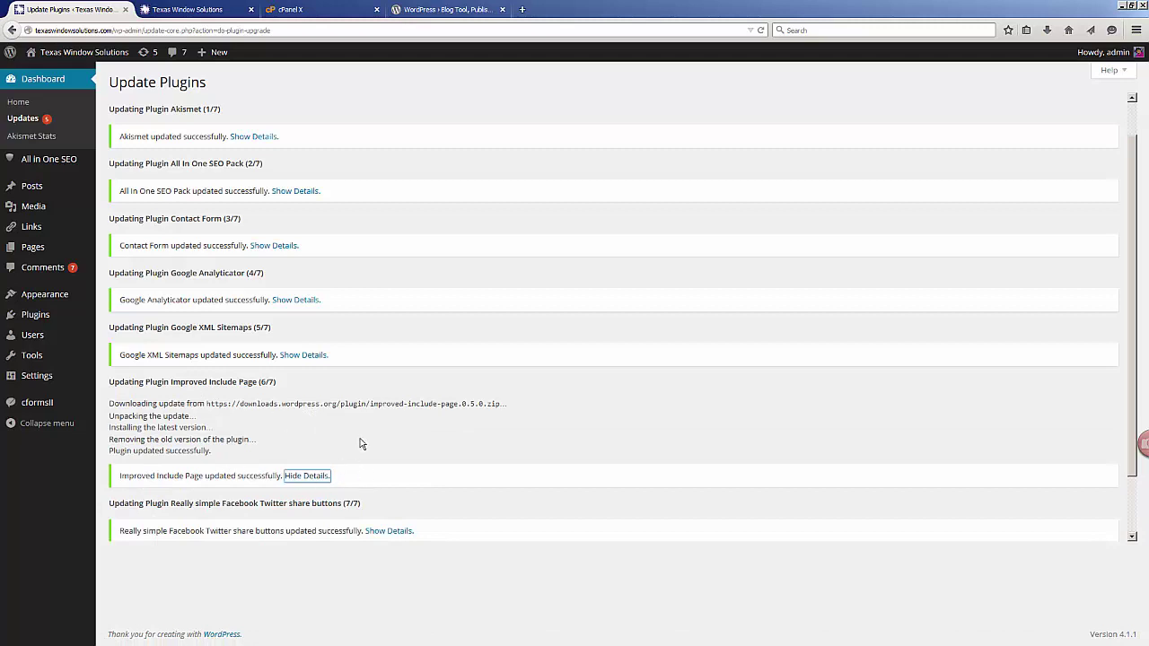
click(411, 438)
key(alt+Tab)
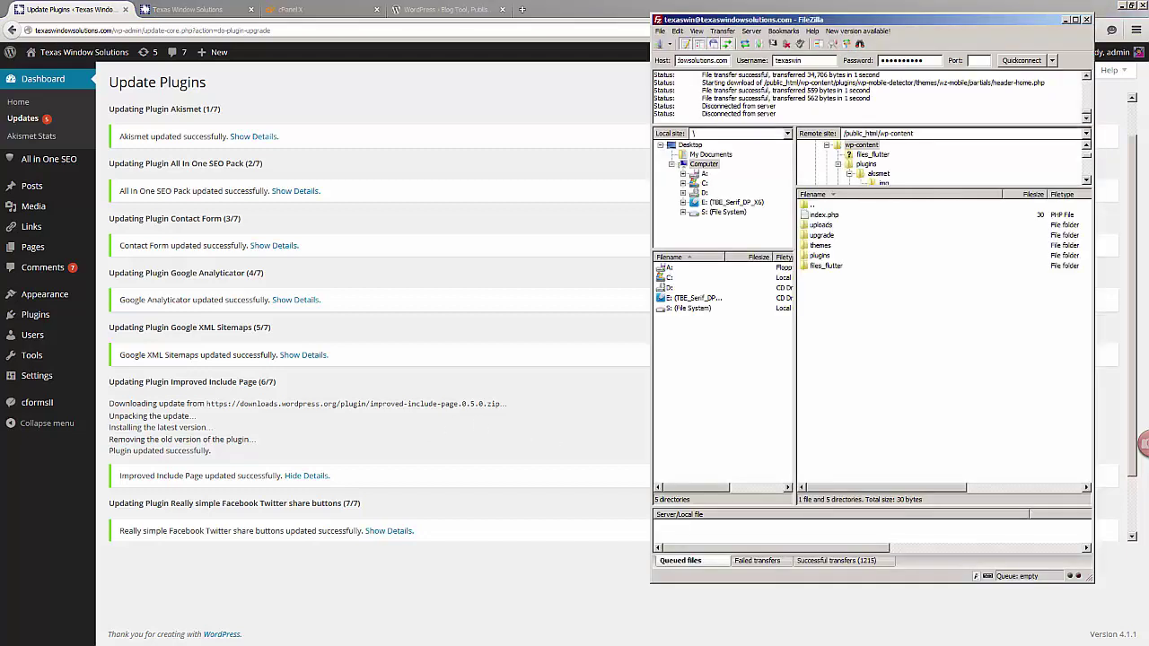
double_click(809, 256)
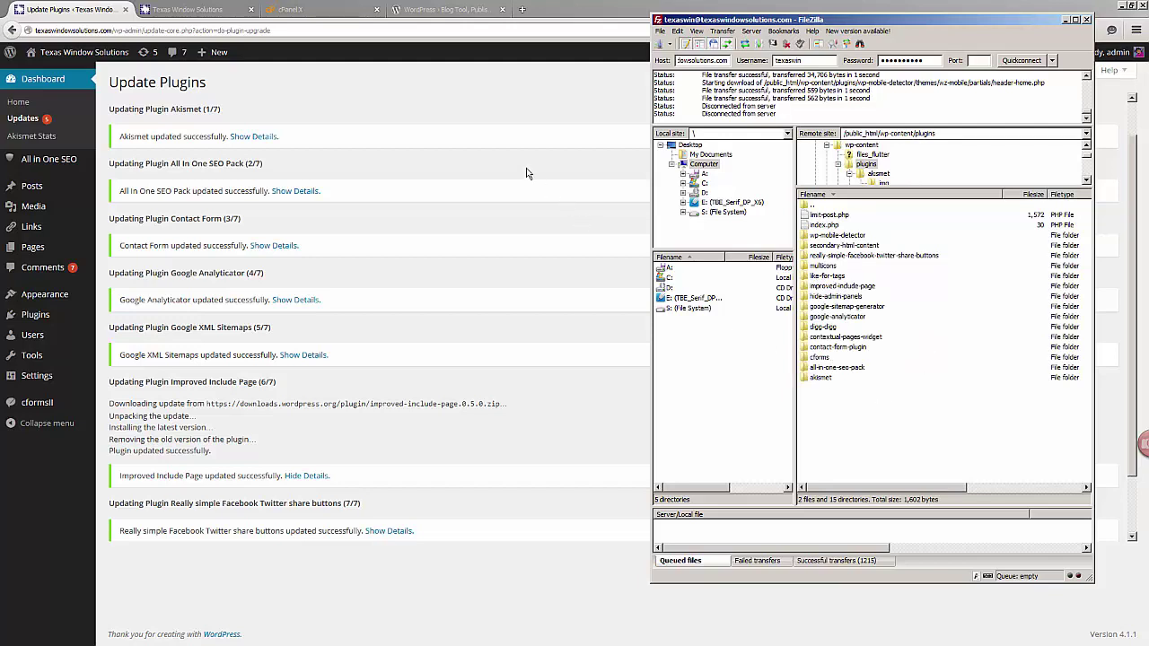
click(458, 163)
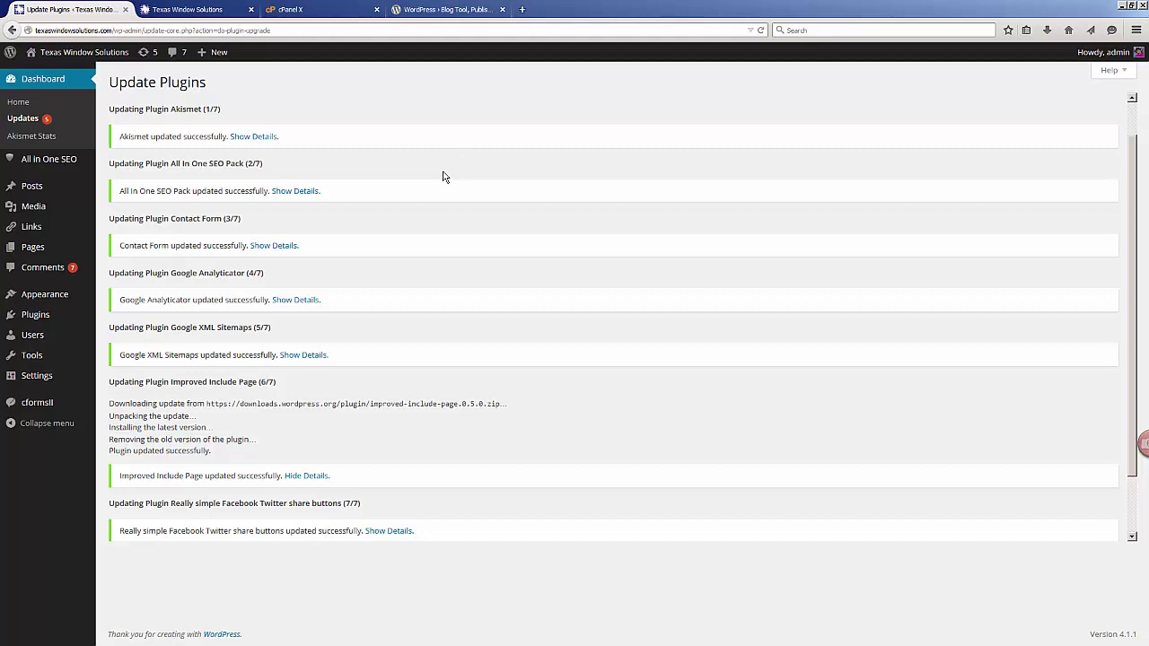
Open the installed themes page and dismiss the All in One SEO Pack welcome notice
scroll(442, 177, up, 3)
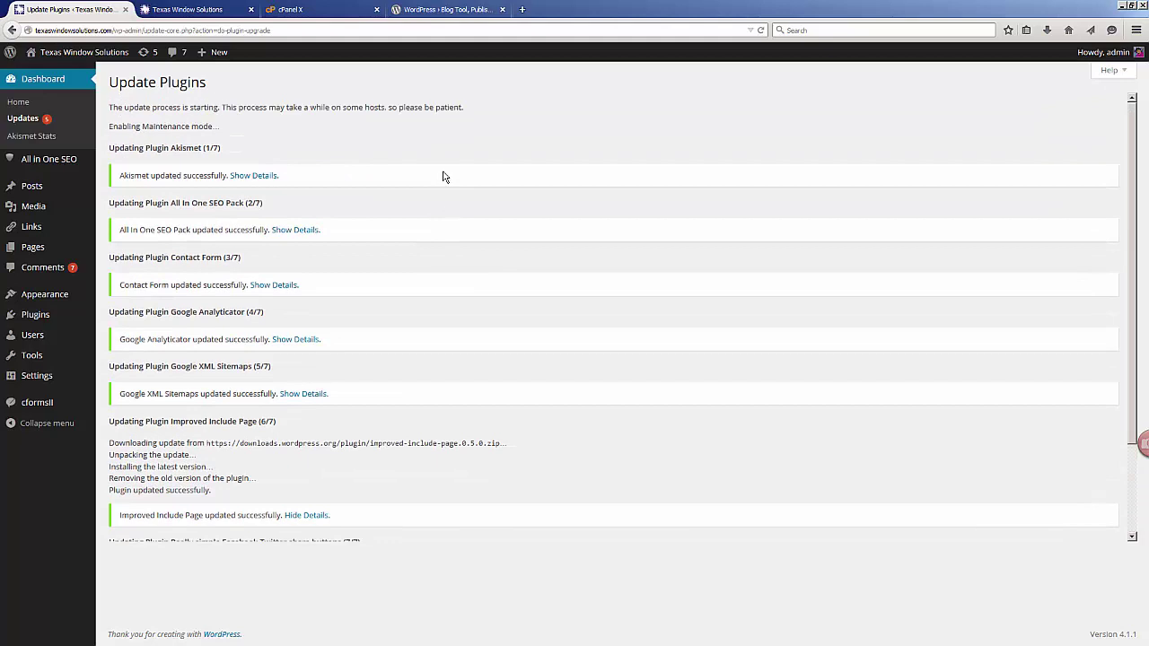
click(47, 296)
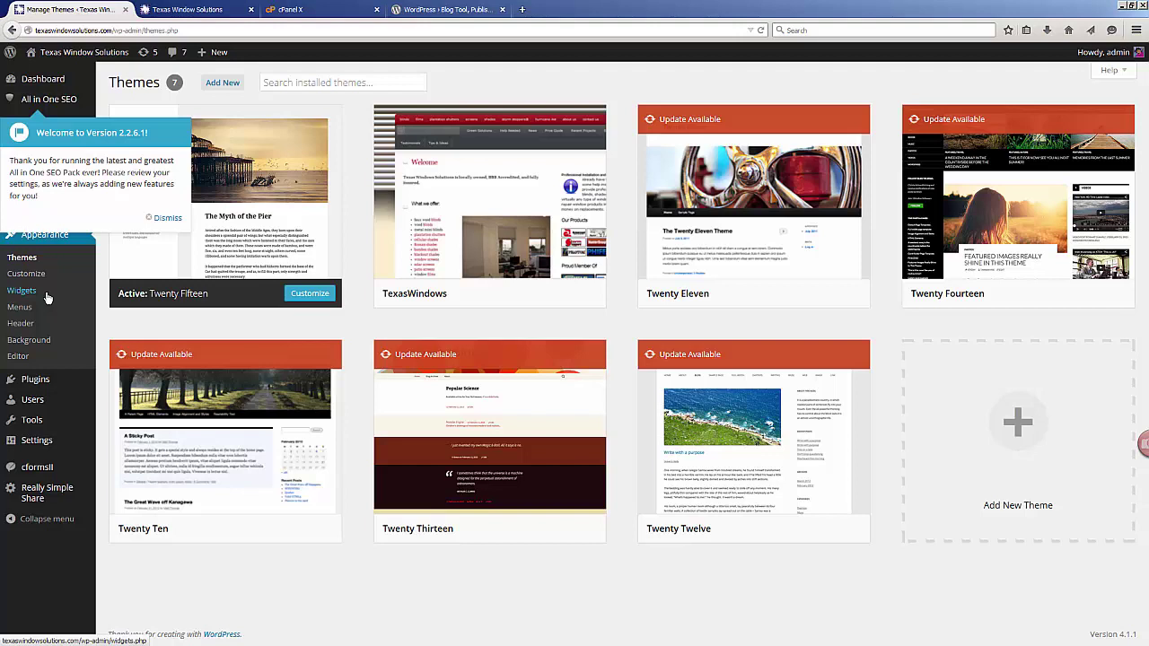
click(168, 218)
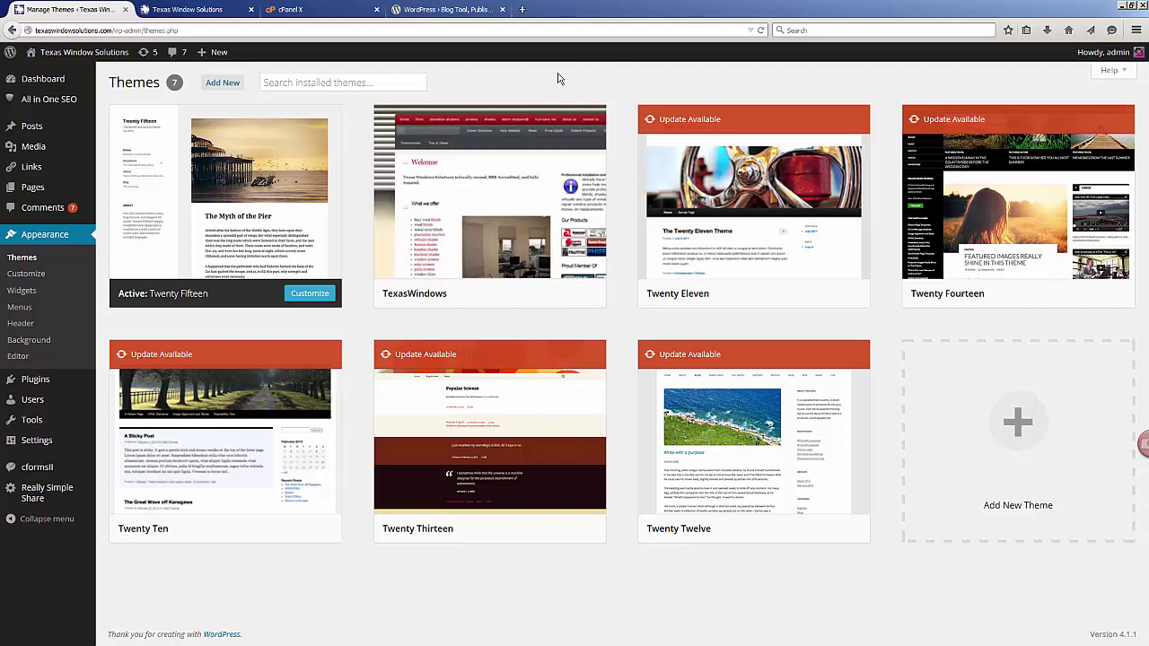
mouse_move(492, 297)
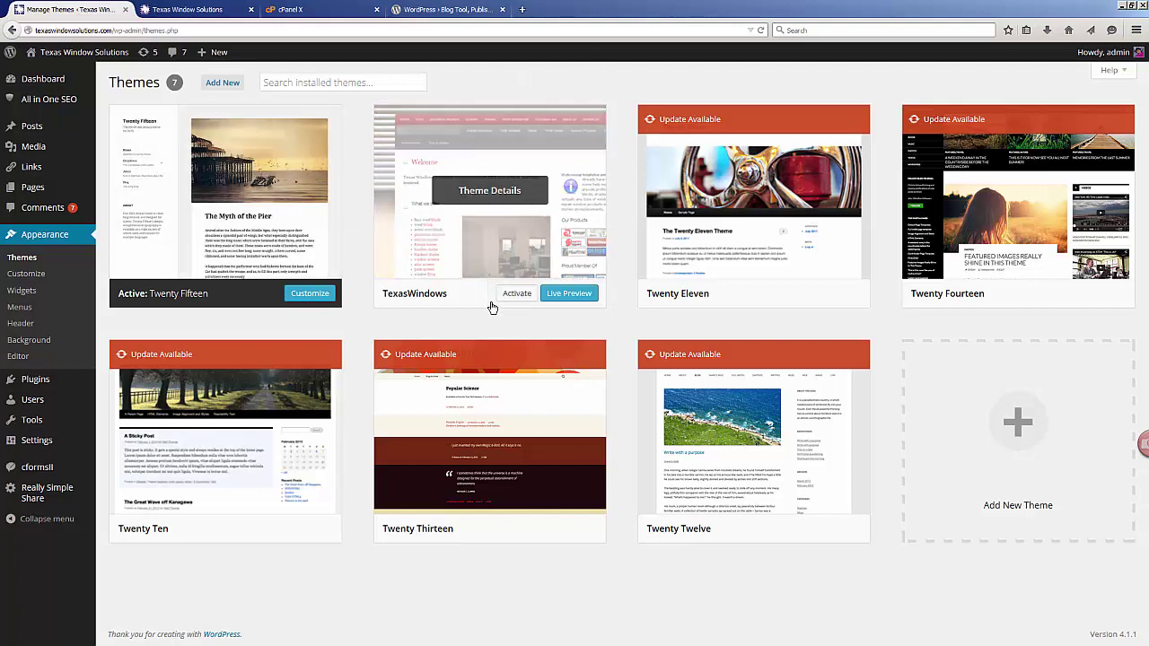
click(760, 30)
mouse_move(775, 128)
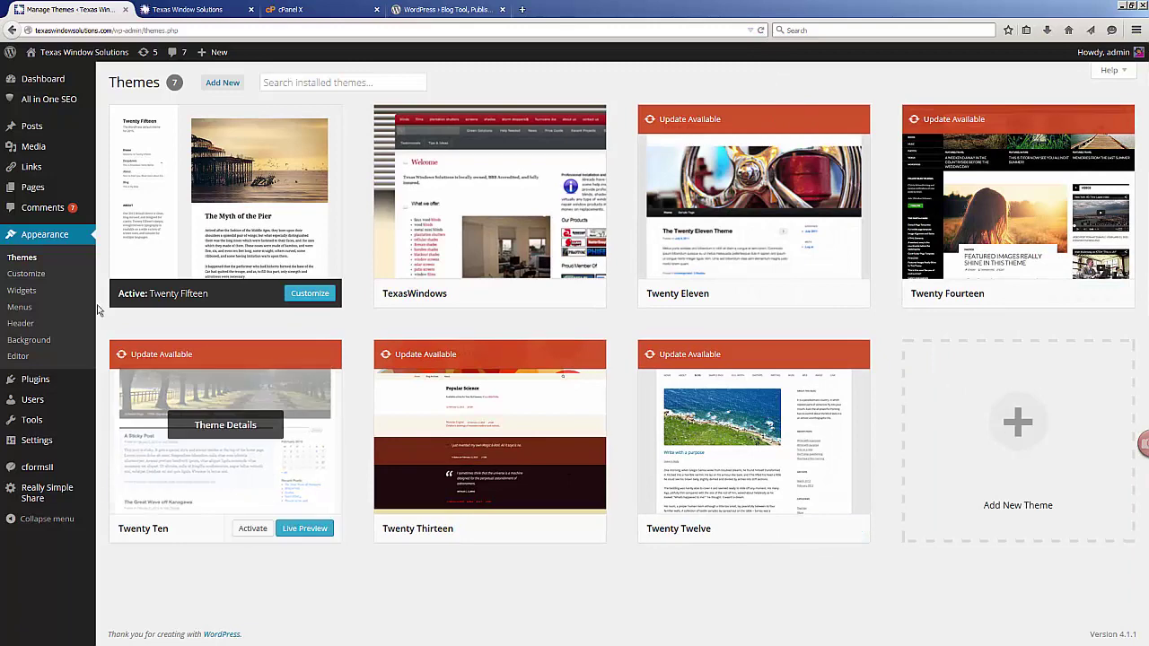
mouse_move(781, 303)
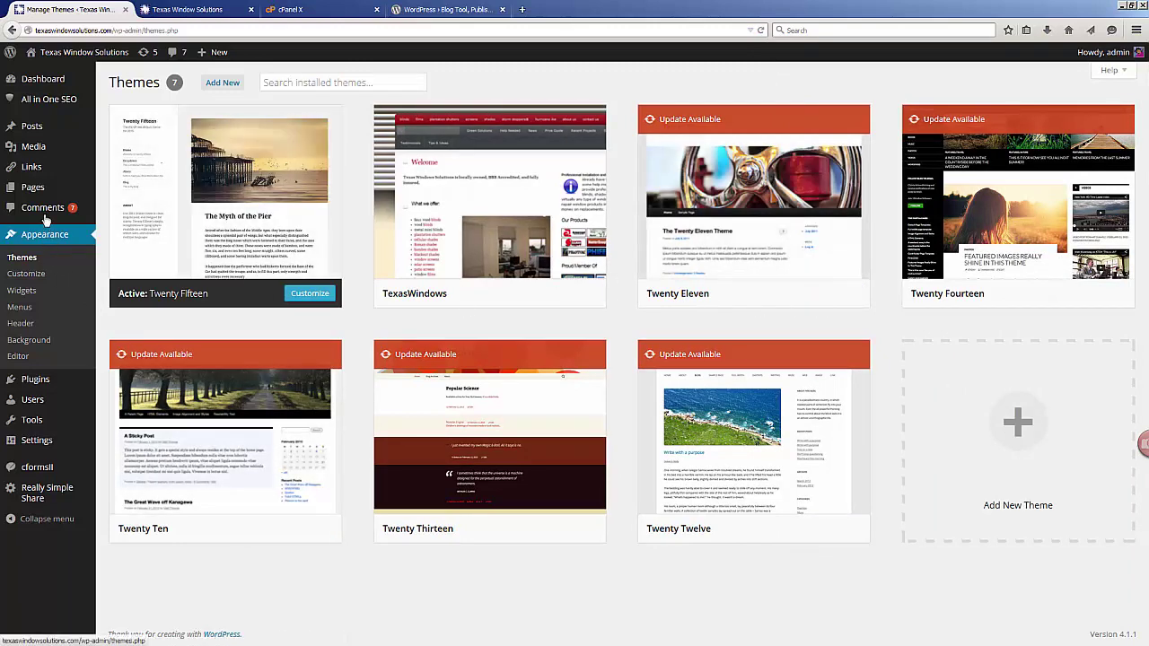
Reopen the WordPress Updates page, select all the outdated themes, Twenty Ten through Twenty Fourteen, and update them
mouse_move(47, 88)
click(124, 99)
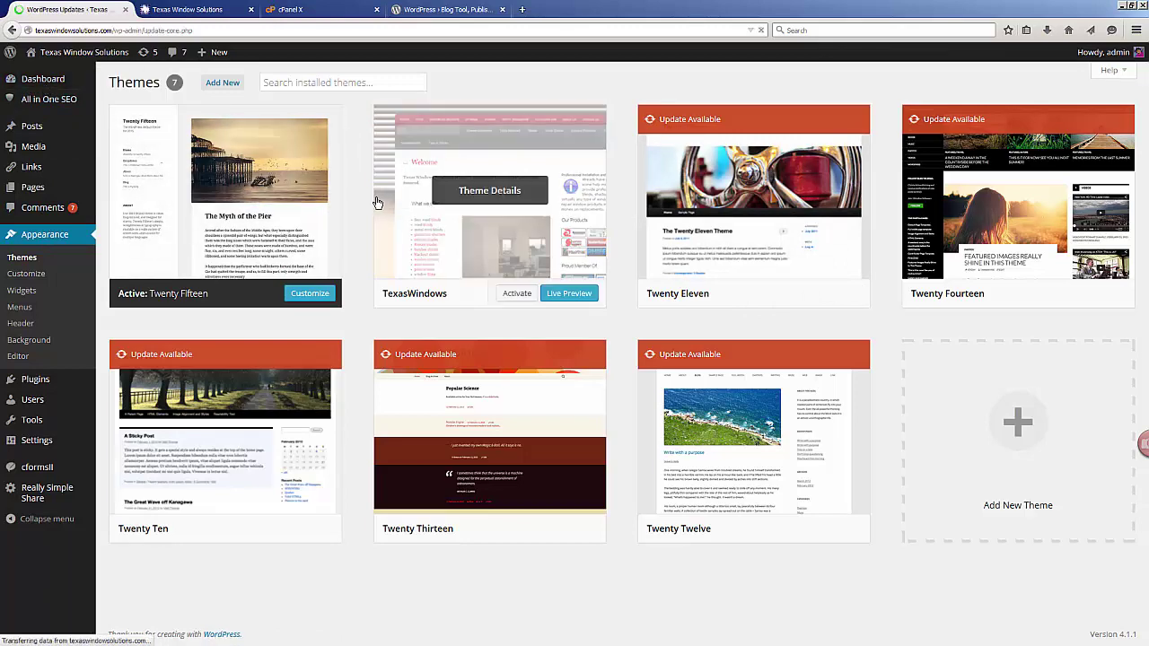
scroll(383, 271, down, 1)
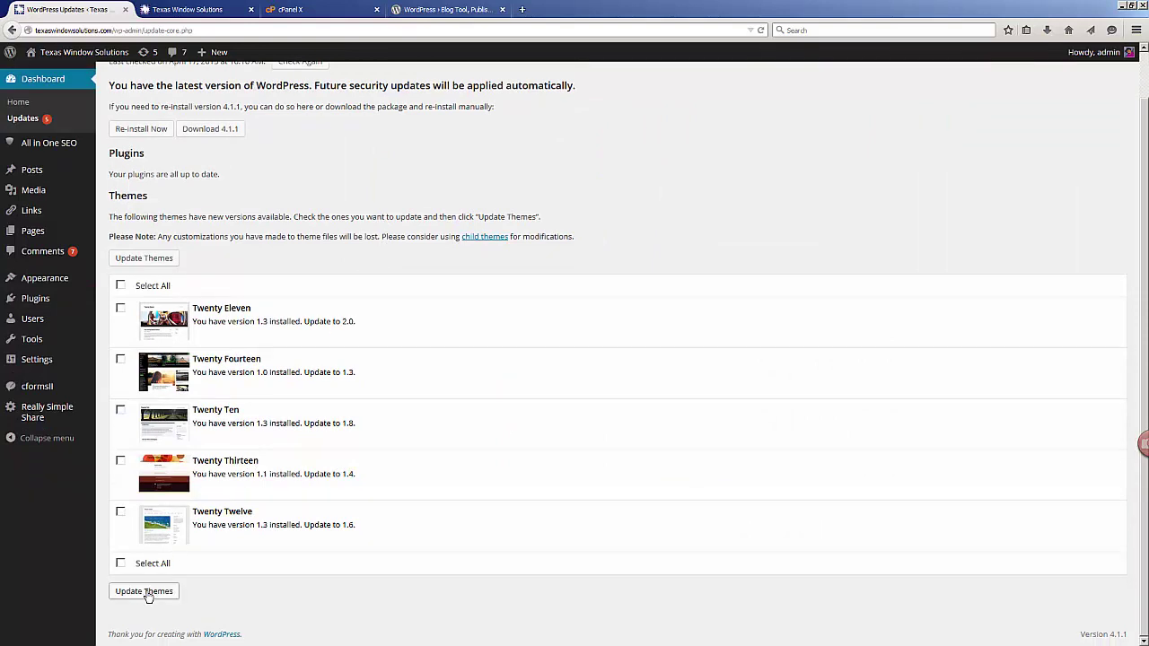
click(120, 285)
click(140, 589)
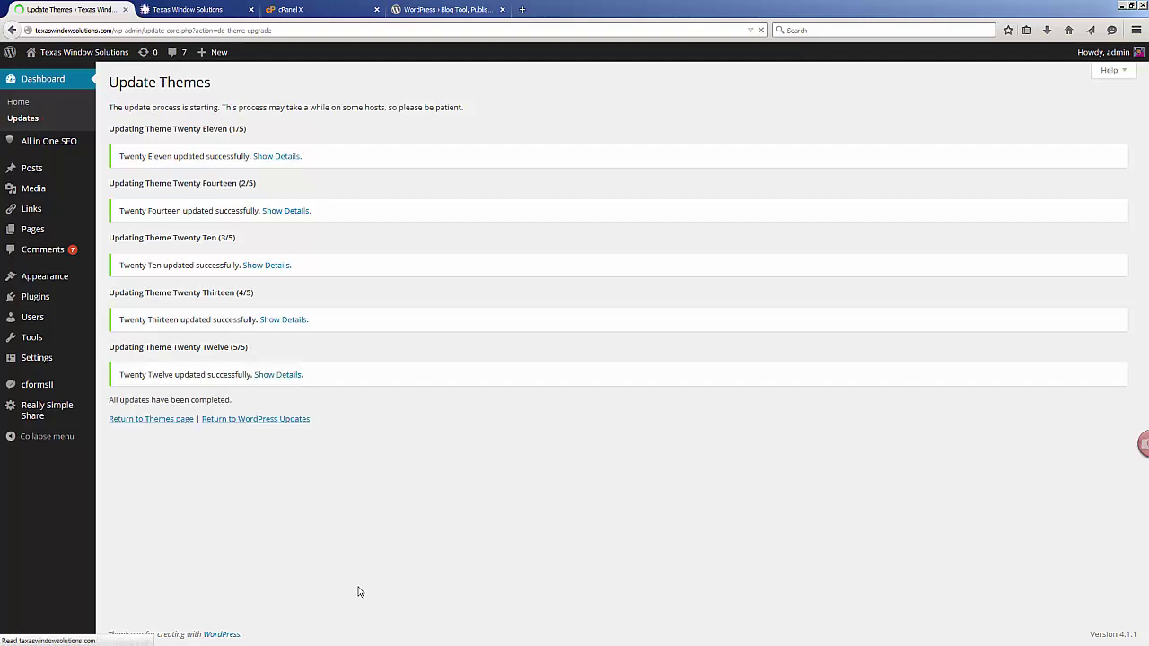
Return to the Themes page to reactivate TexasWindows and check the WordPress Updates page for remaining updates
click(180, 420)
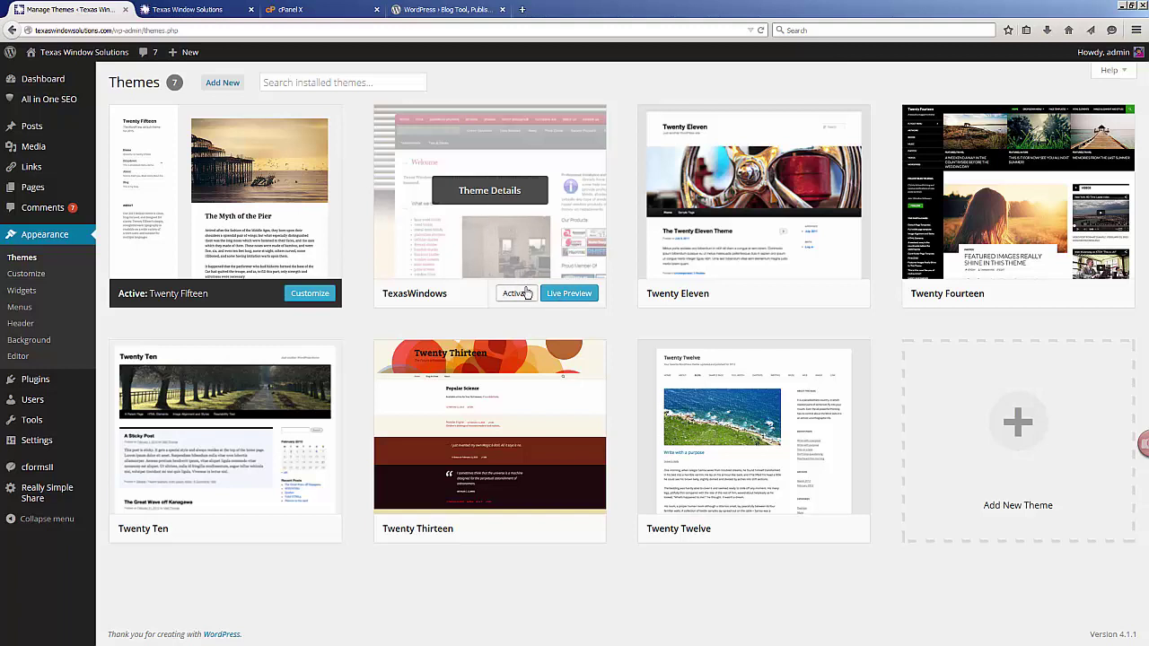
click(518, 295)
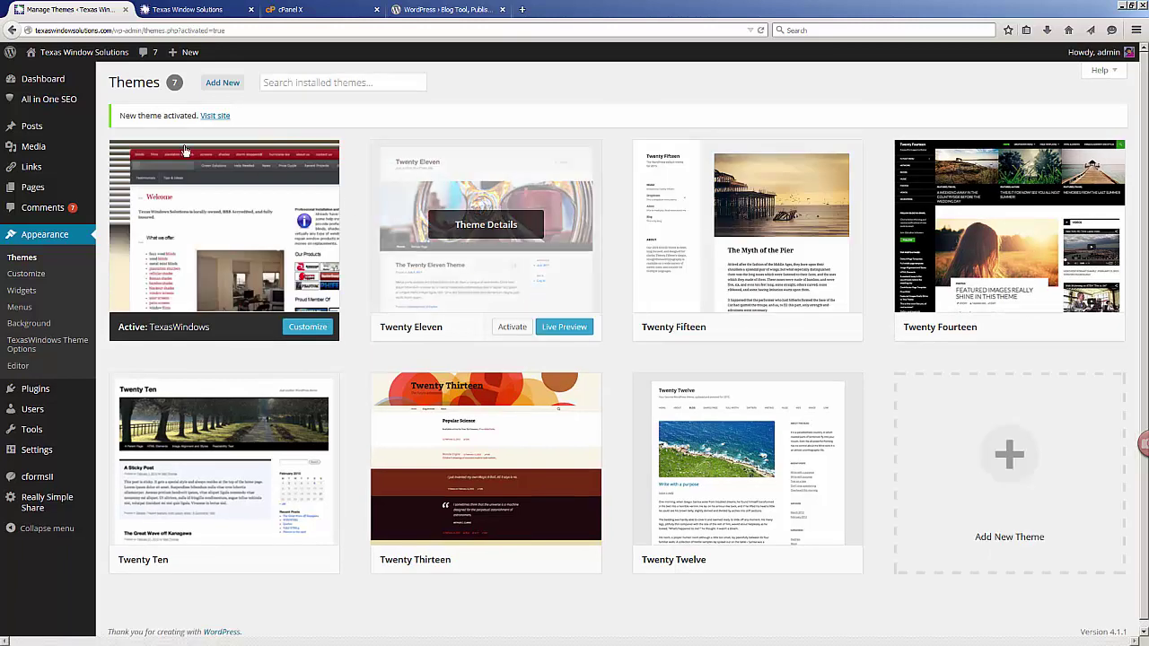
mouse_move(40, 79)
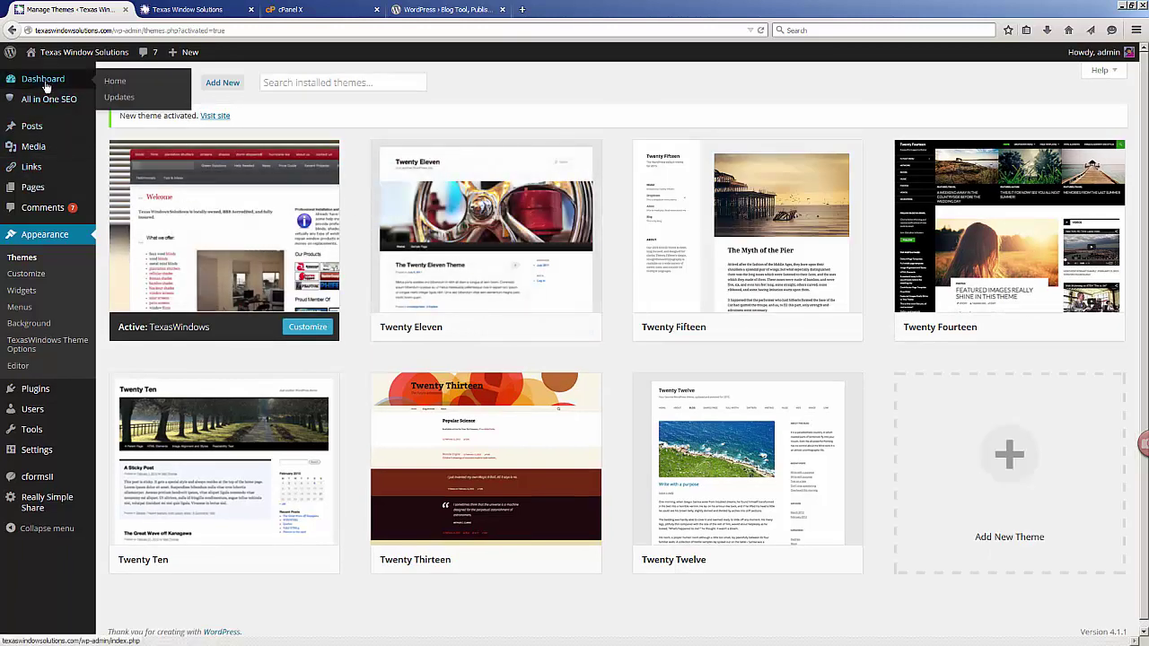
click(126, 102)
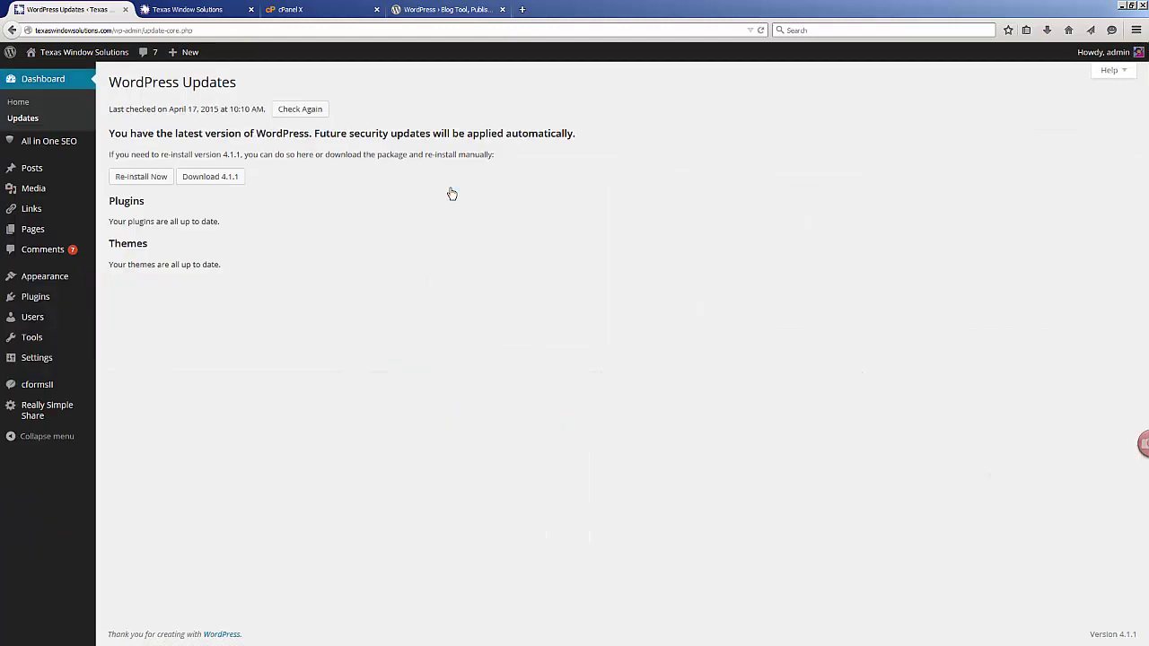
Look over the site's posts list and the installed plugins list
click(43, 169)
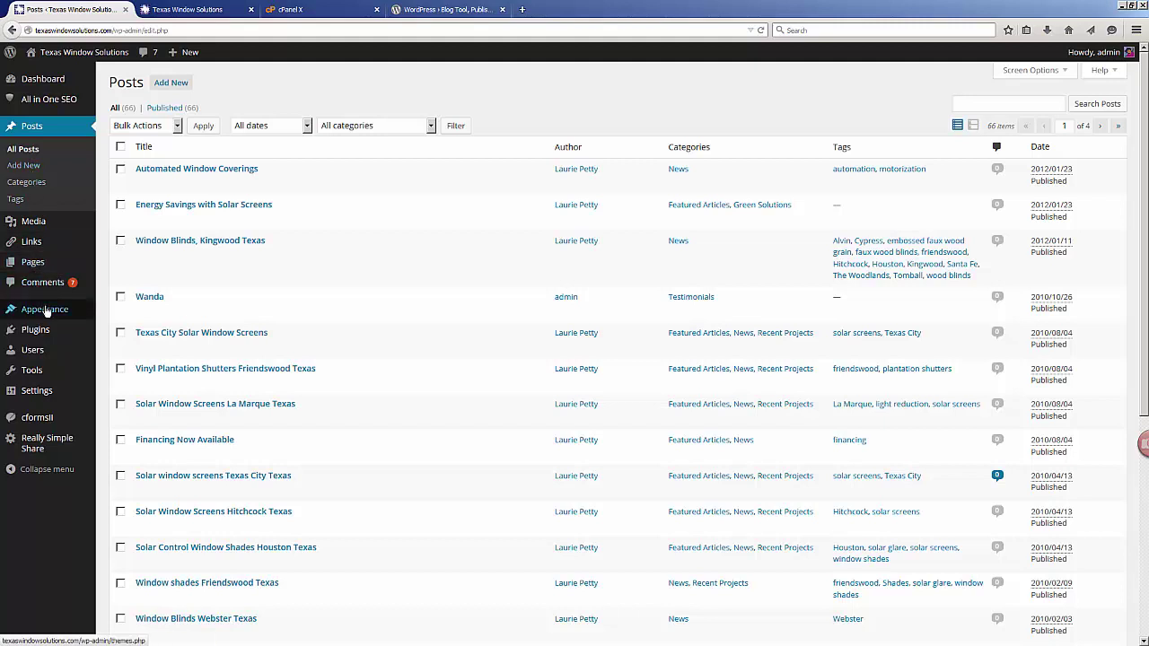
mouse_move(46, 311)
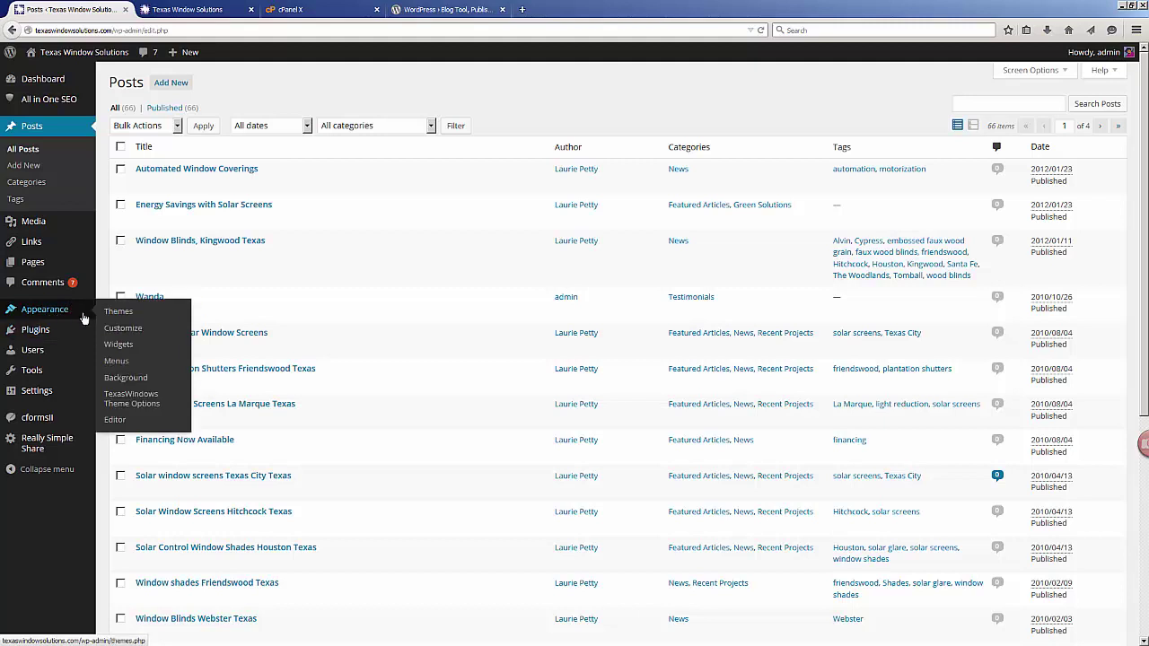
click(38, 332)
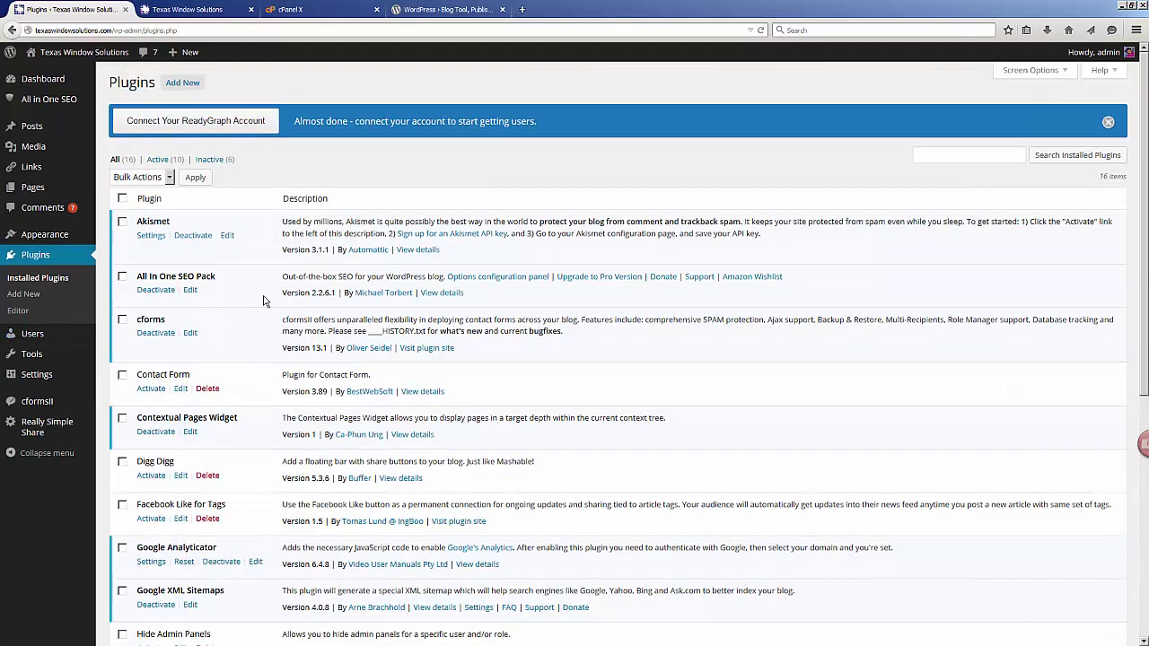
scroll(263, 300, down, 5)
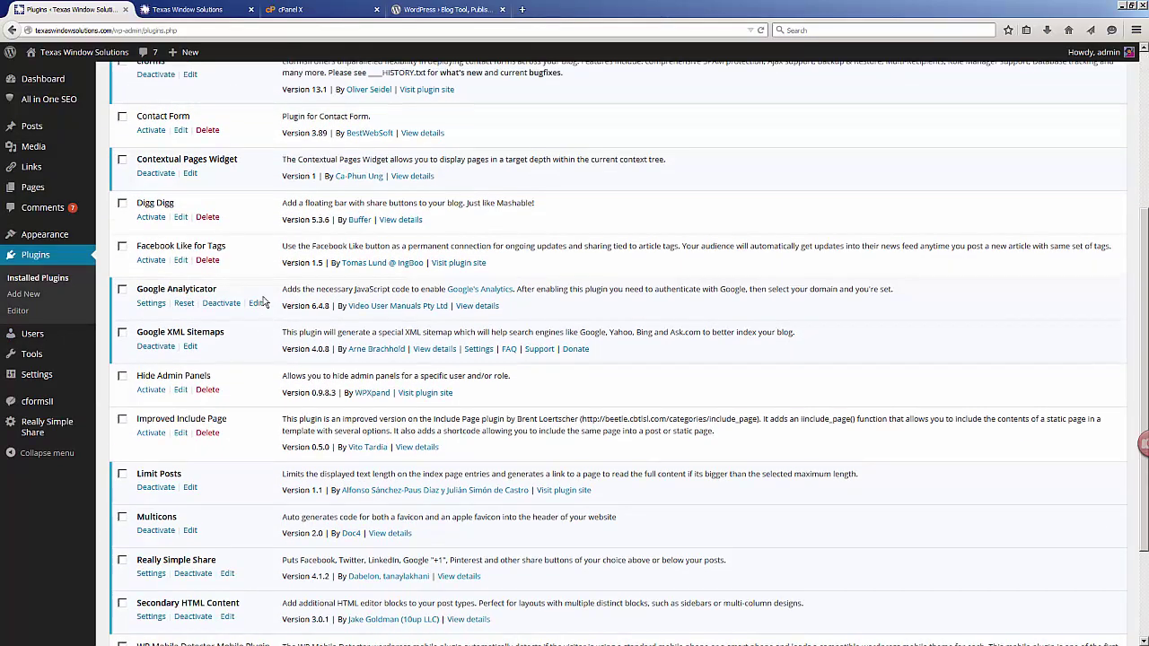
scroll(263, 302, up, 5)
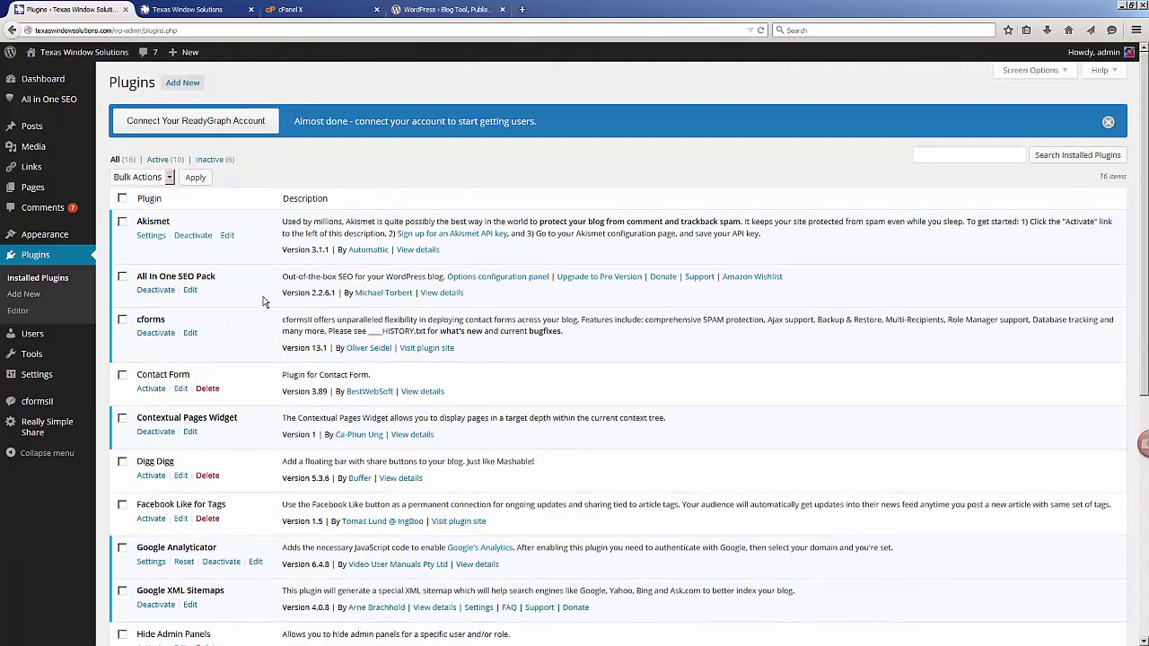
Check the live site's home page and its Products page in a separate browser tab and close that tab
middle_click(83, 51)
click(193, 9)
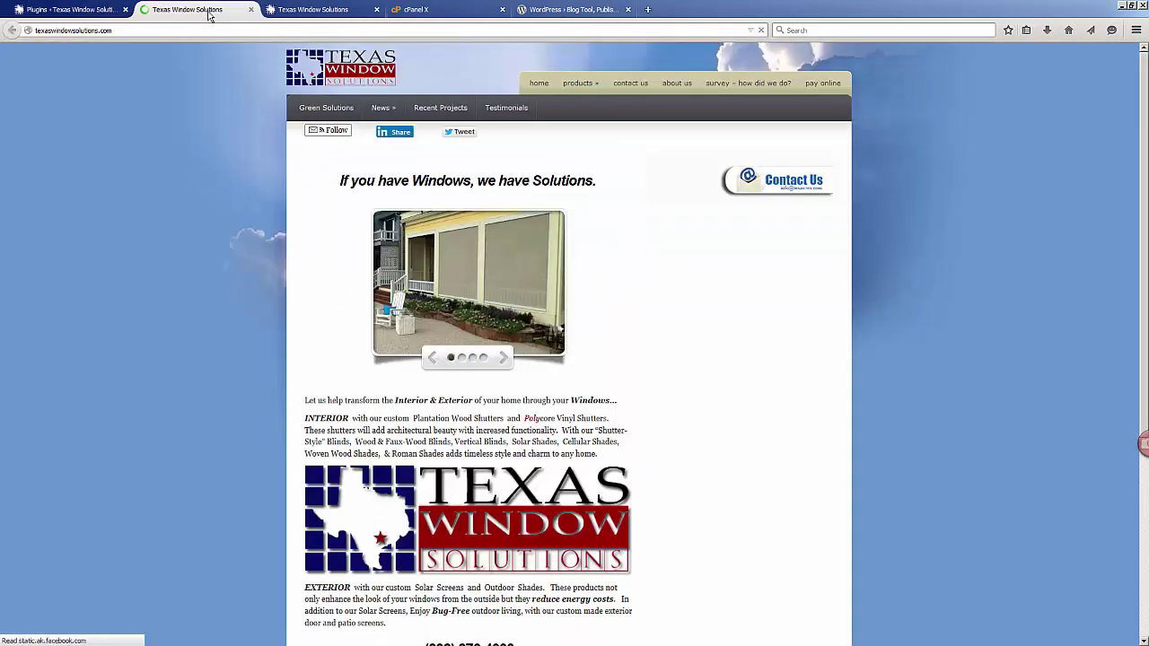
scroll(488, 261, down, 1)
scroll(487, 261, down, 4)
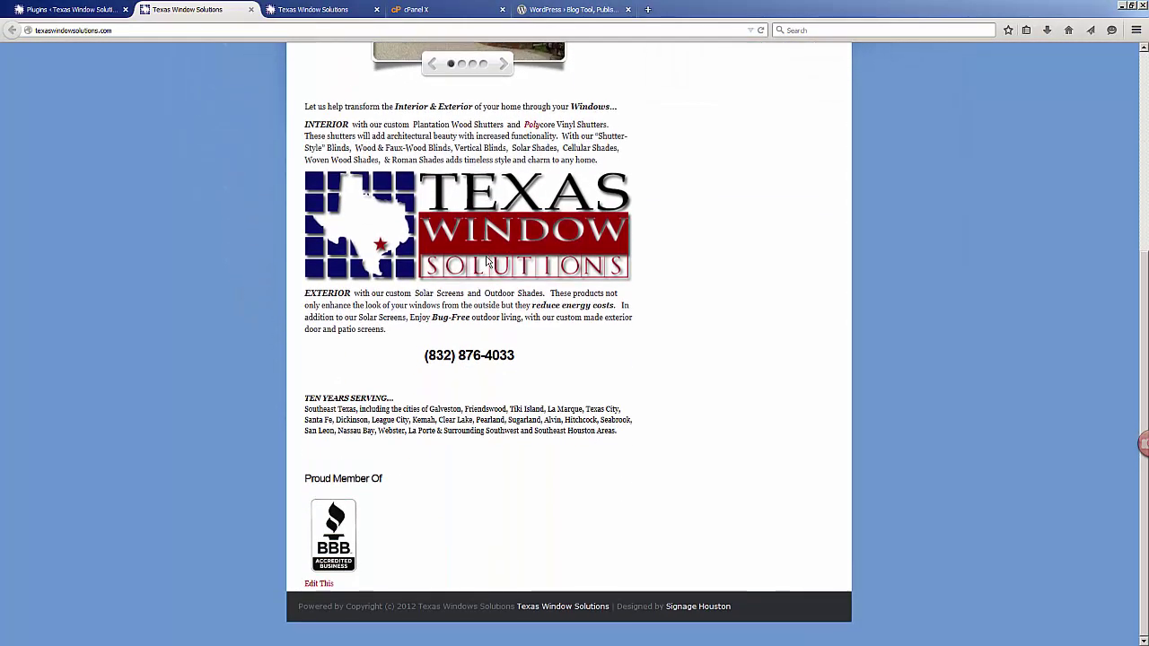
scroll(487, 261, up, 5)
click(582, 86)
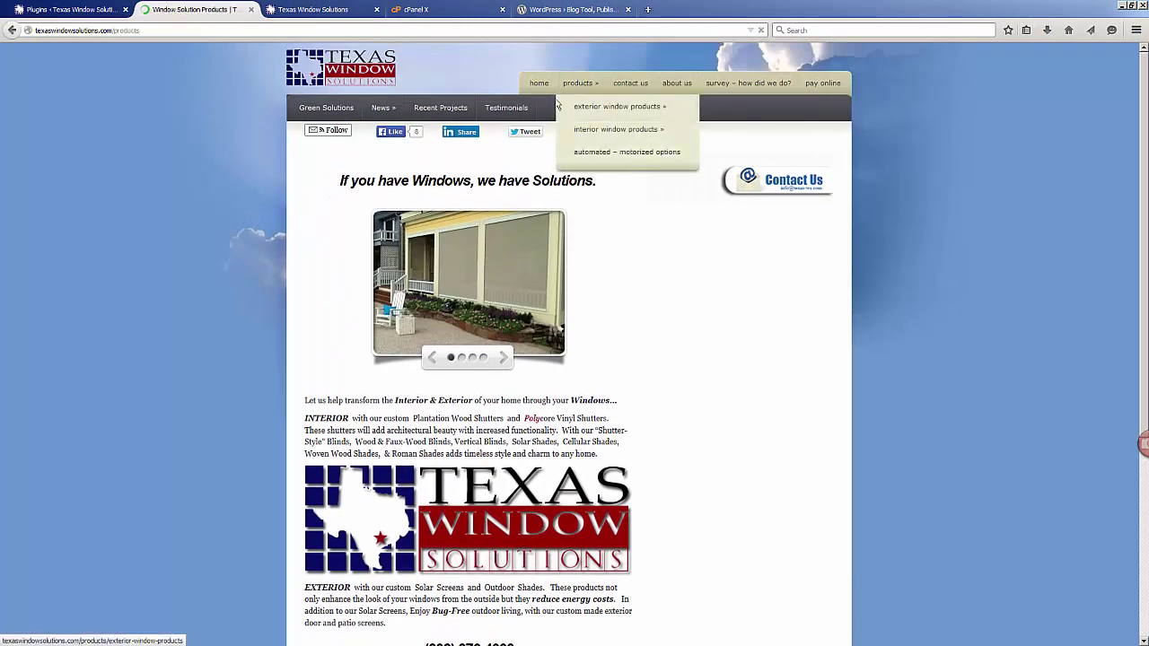
middle_click(193, 11)
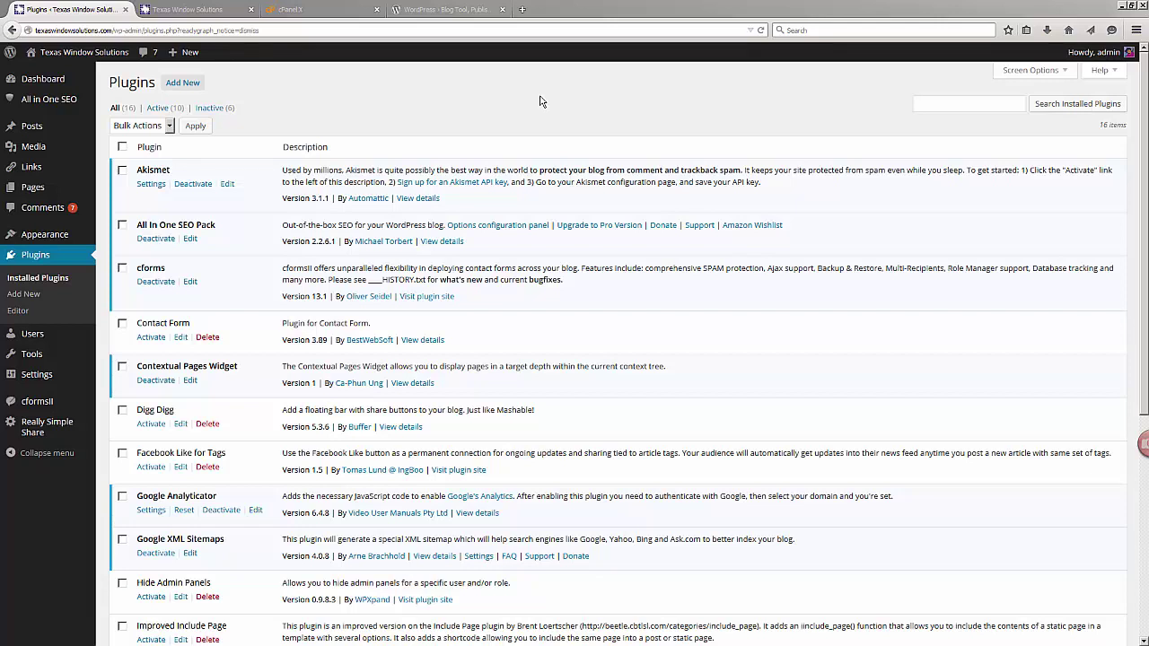
Download the WordPress 4.1.1 zip archive from the WordPress.org download page and save the file
click(453, 10)
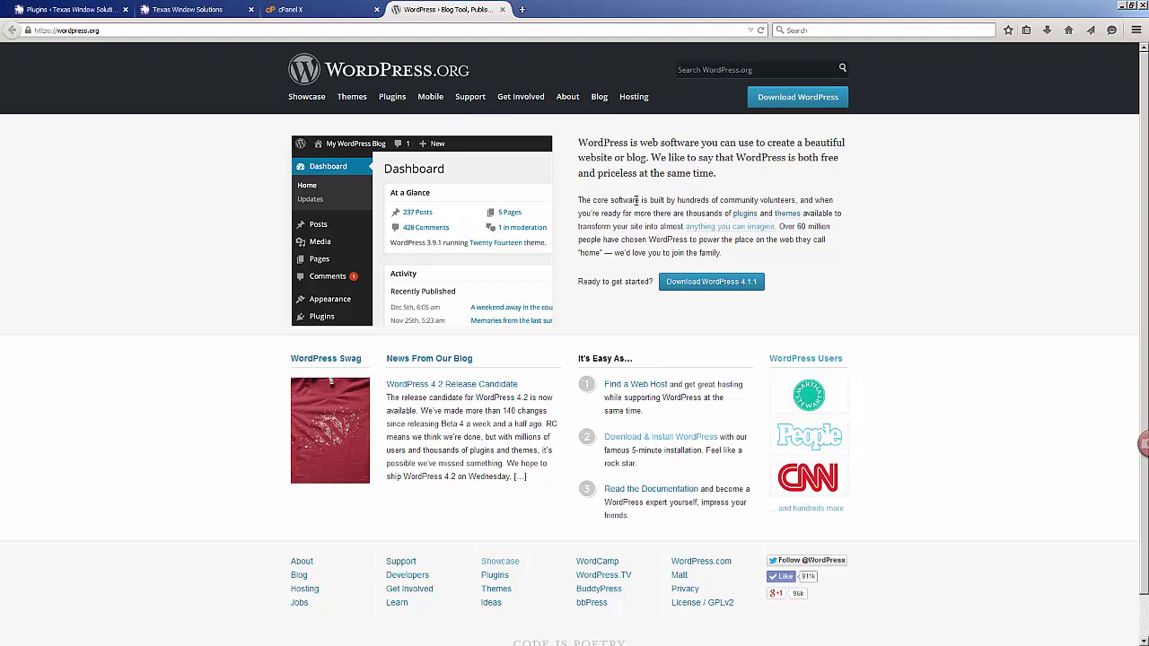
click(732, 284)
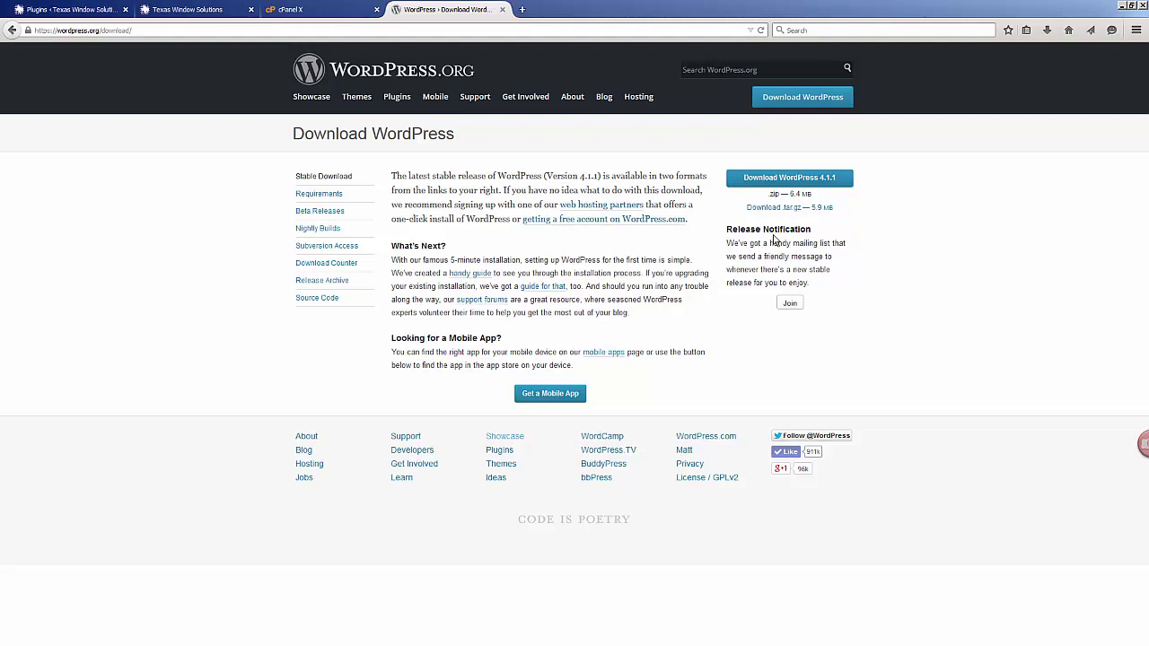
click(785, 178)
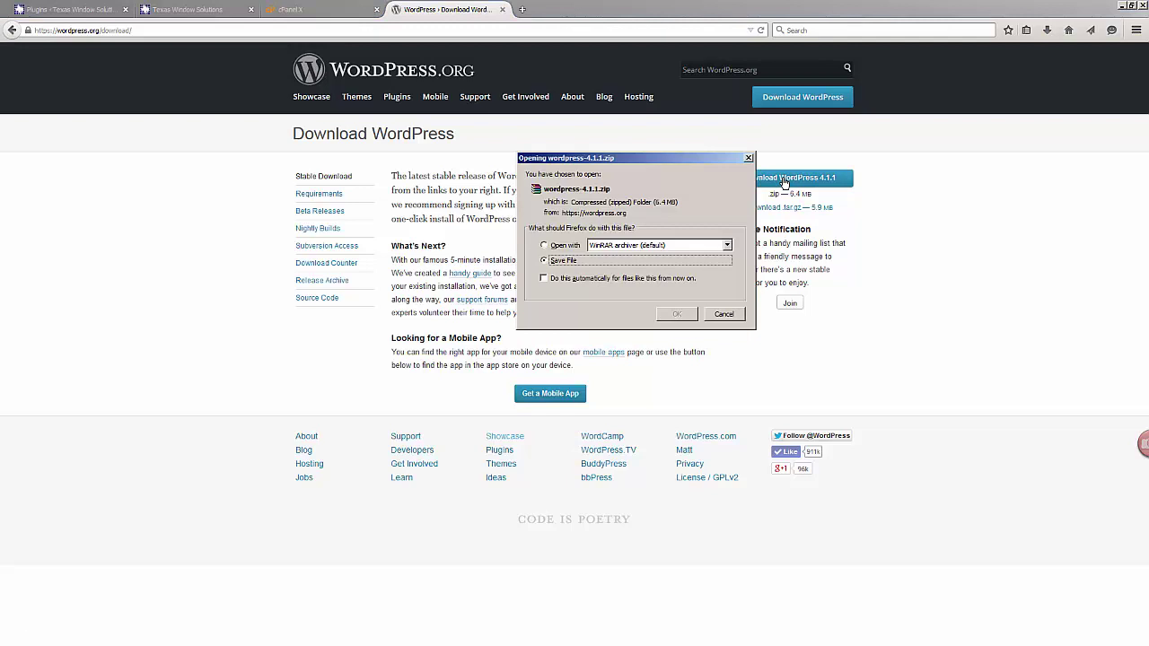
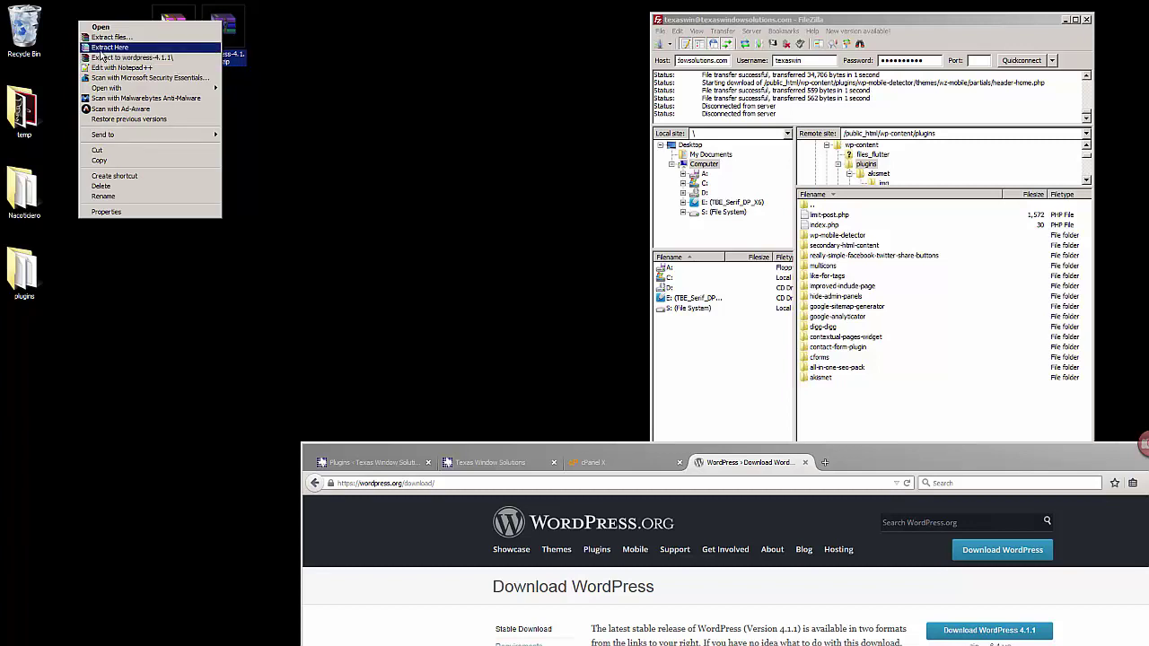
Extract wordpress-4.1.1.zip into its own wordpress-4.1.1 folder on the desktop and close the WordPress.org page
click(99, 59)
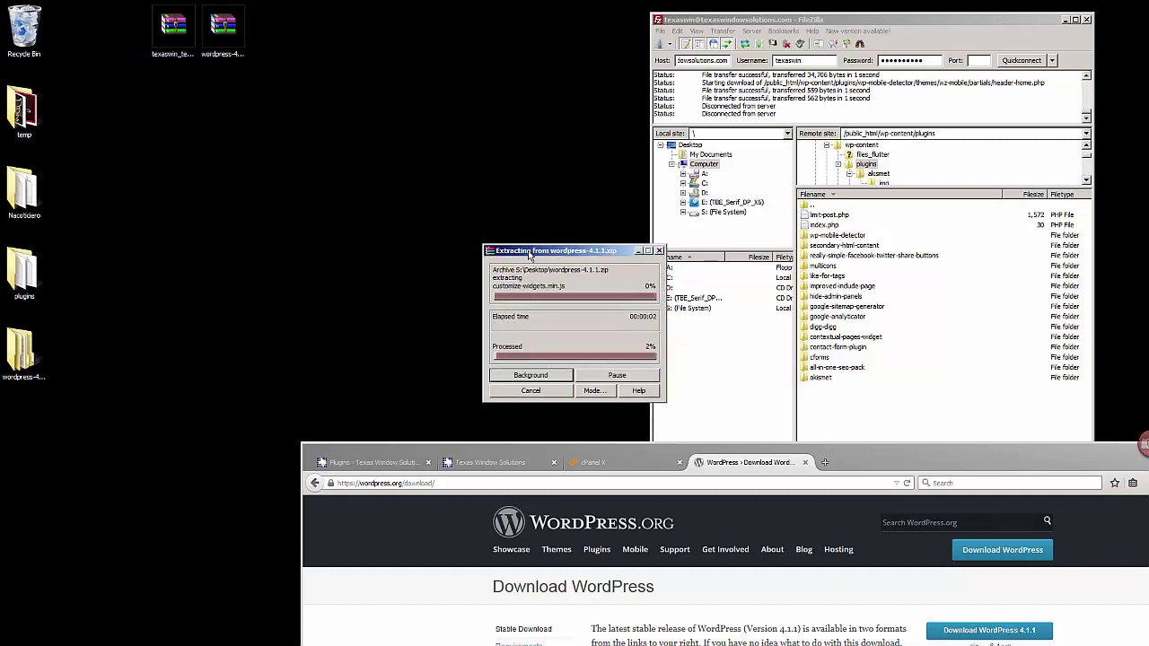
drag(530, 256, 159, 114)
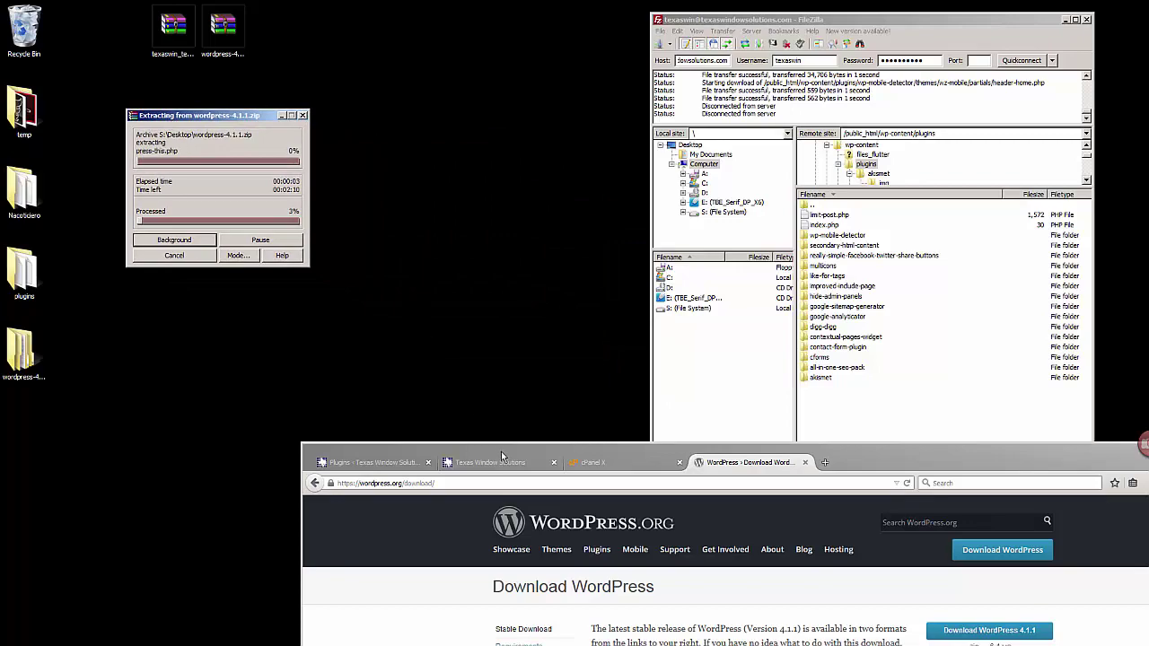
drag(501, 452, 402, 83)
click(705, 99)
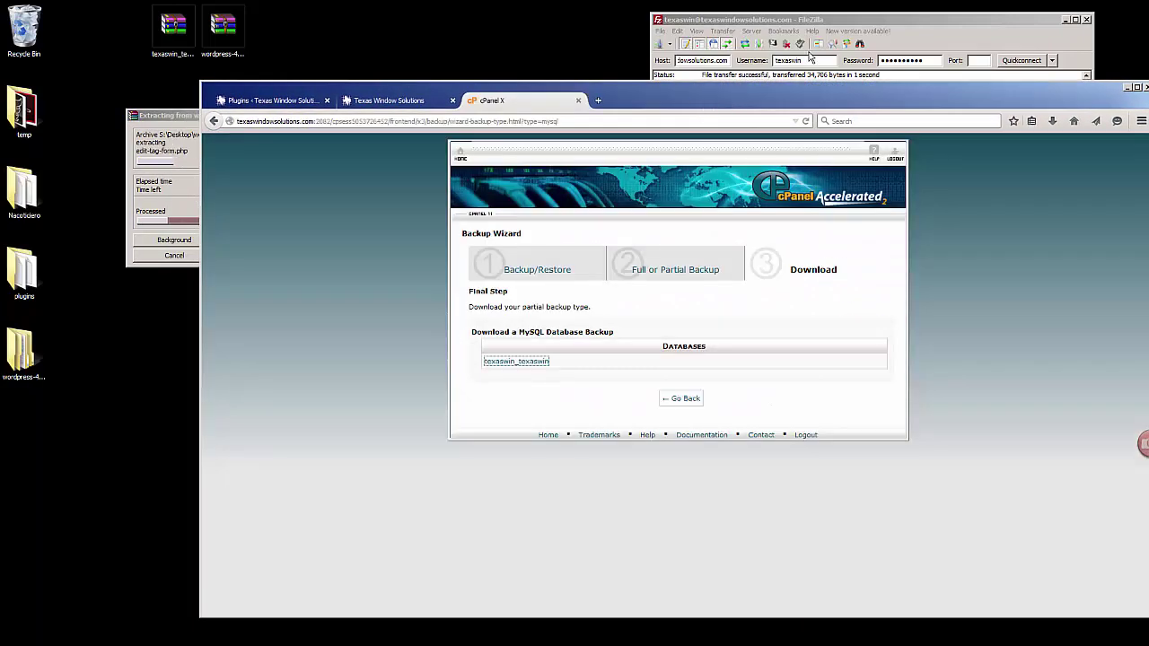
Switch to FileZilla, refresh the remote listing and go up from the plugins folder to /public_html, enlarging the local file list
click(827, 20)
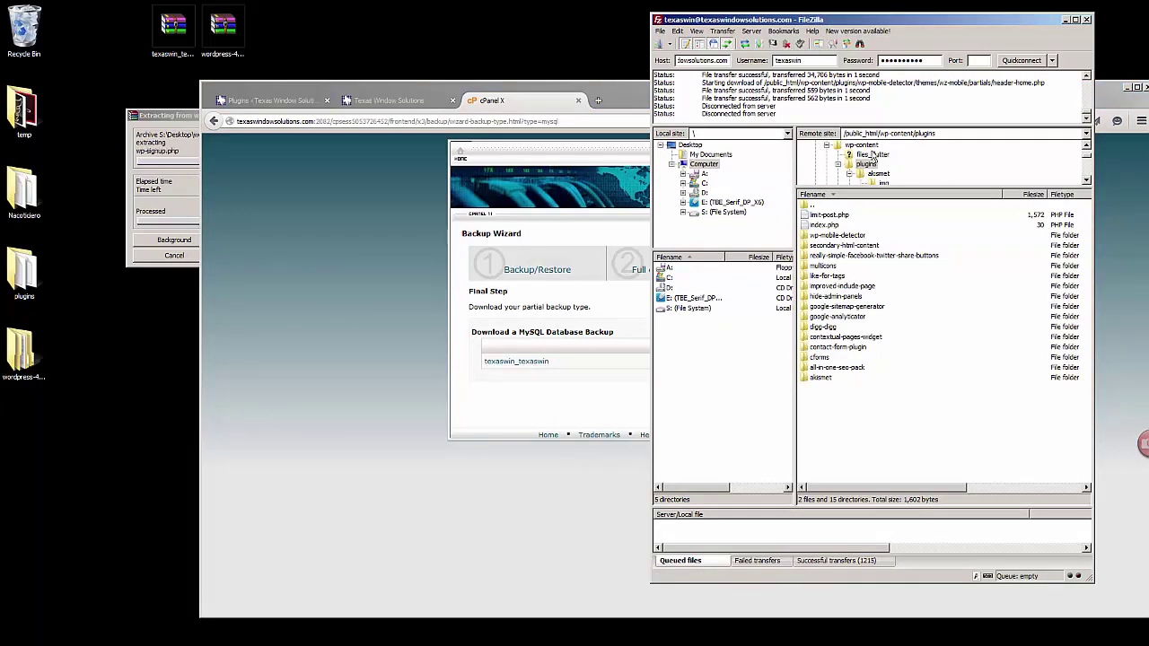
drag(908, 22, 776, 21)
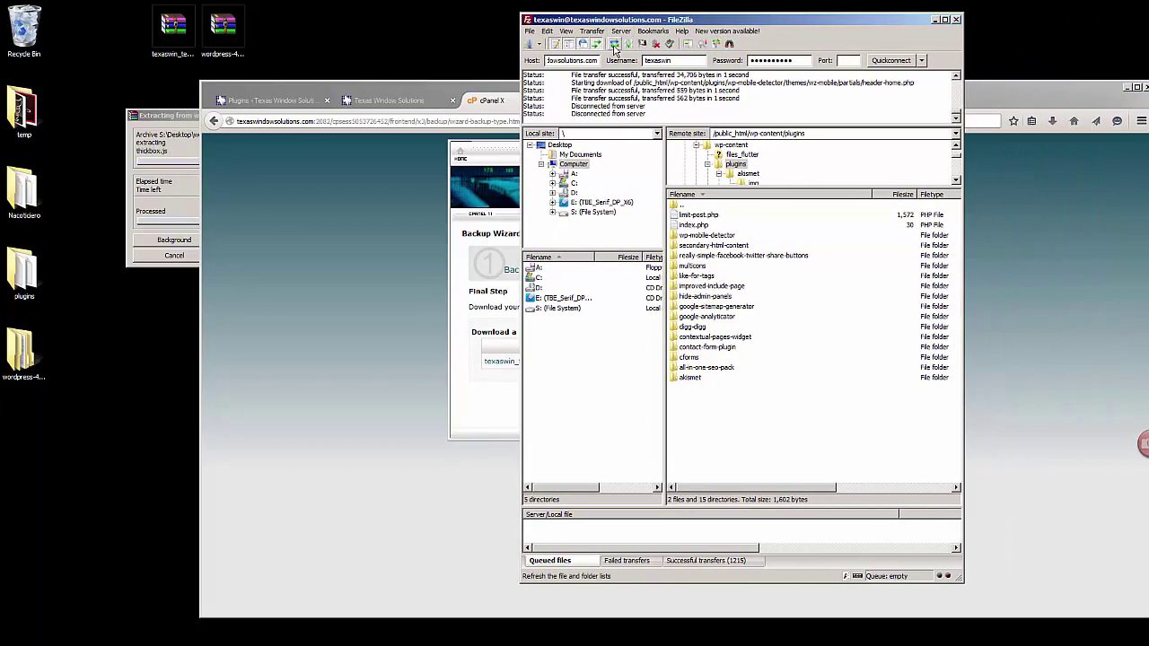
click(615, 44)
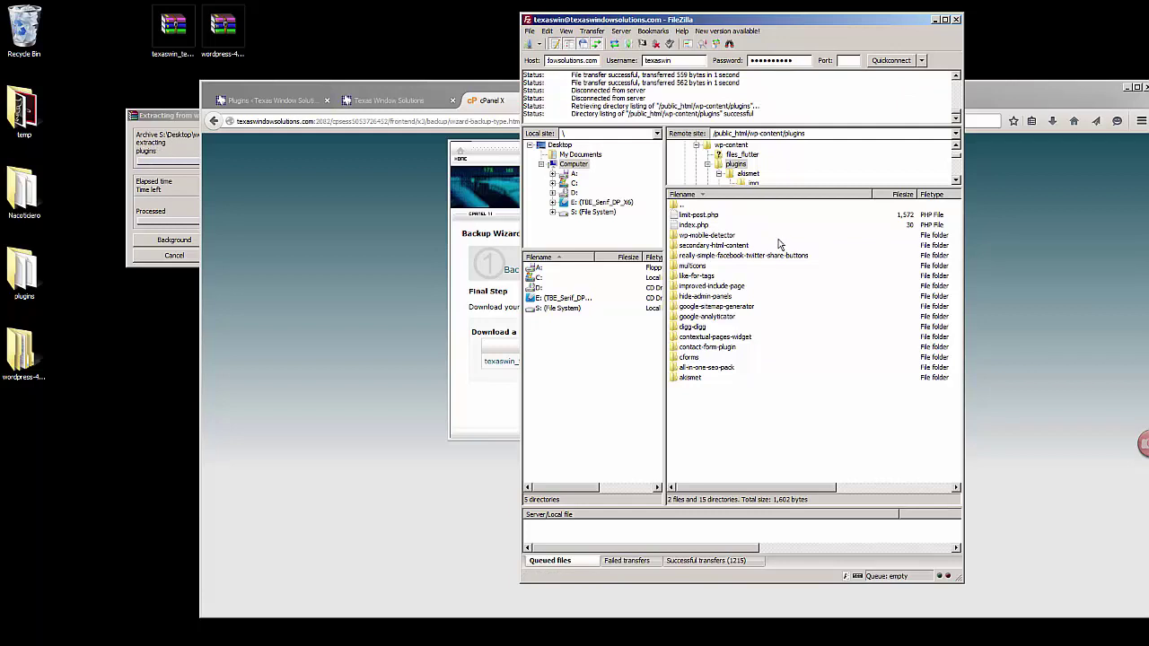
double_click(678, 206)
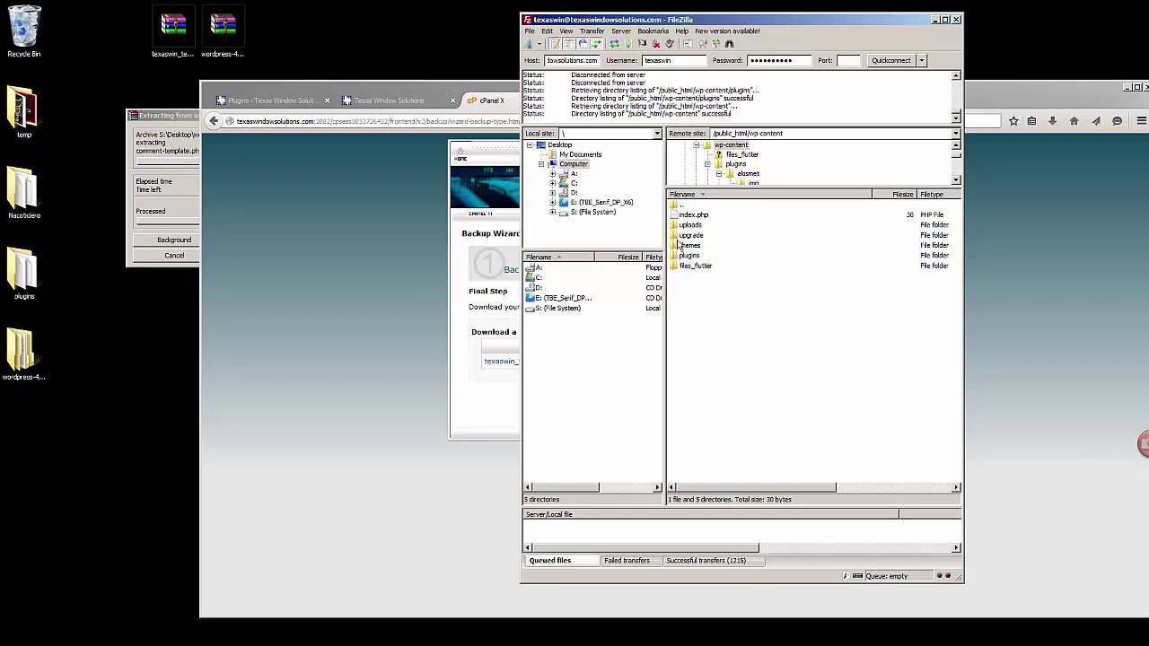
double_click(682, 206)
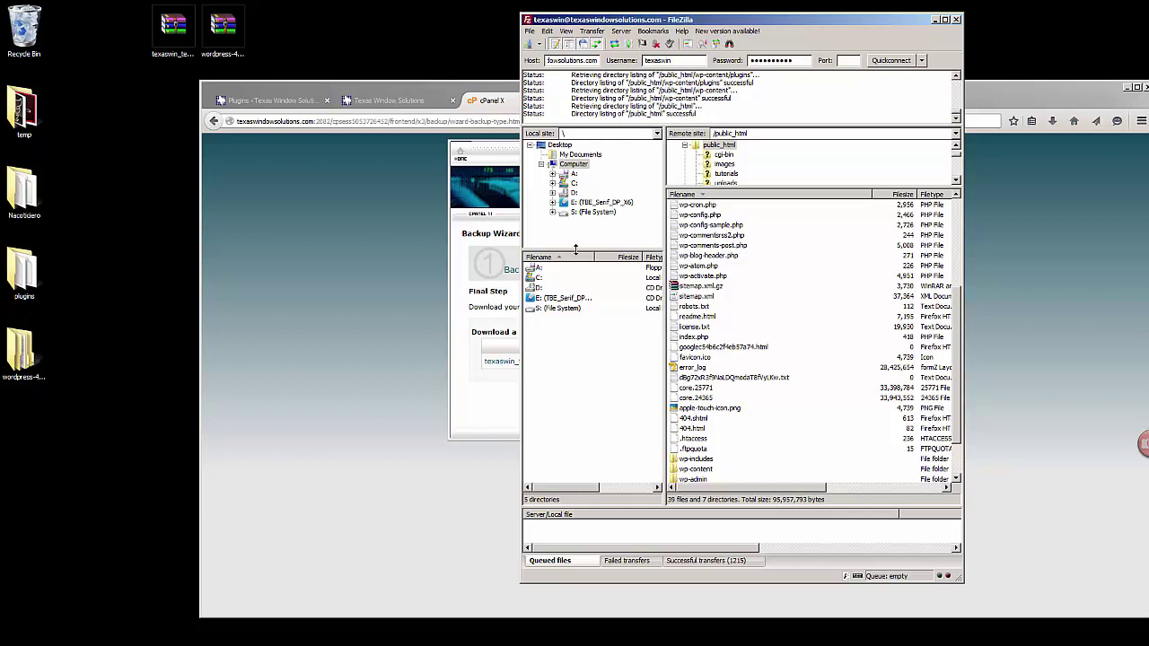
drag(575, 252, 574, 184)
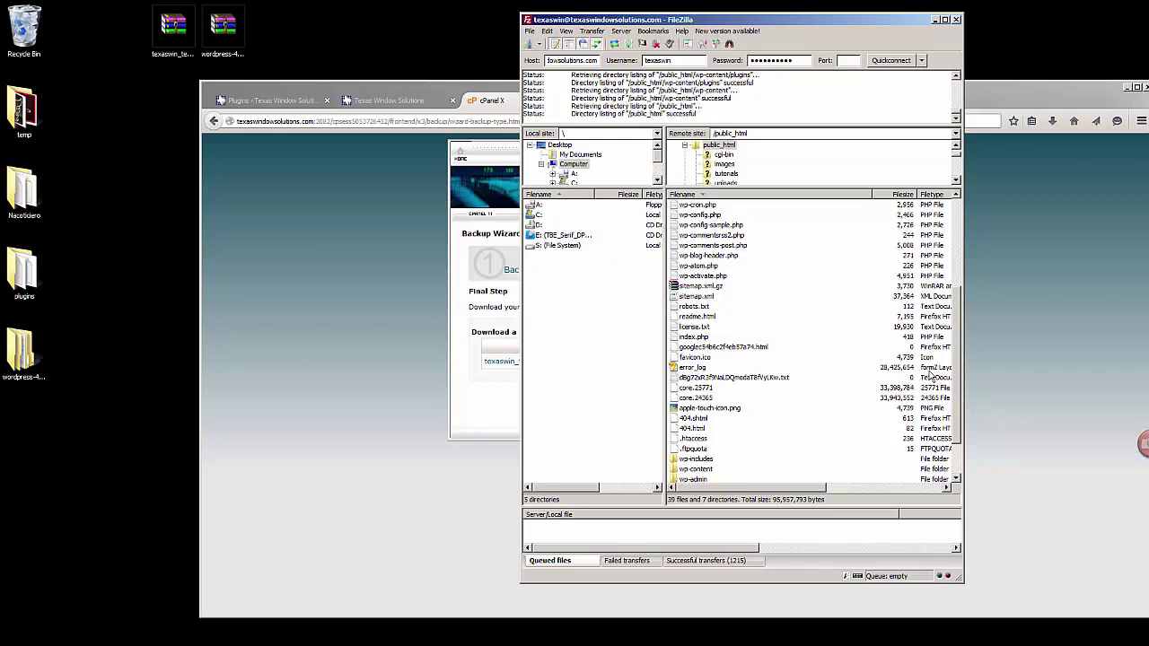
drag(956, 364, 957, 248)
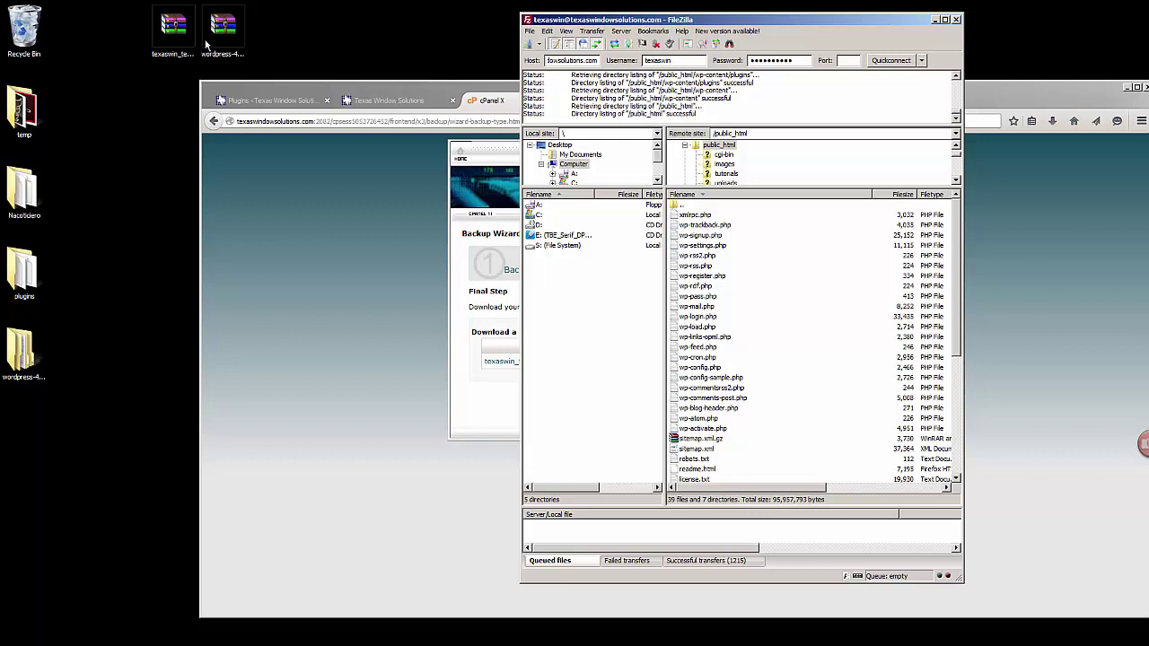
Open the wordpress folder inside the extracted wordpress-4.1.1 folder and select all its files and folders
double_click(23, 350)
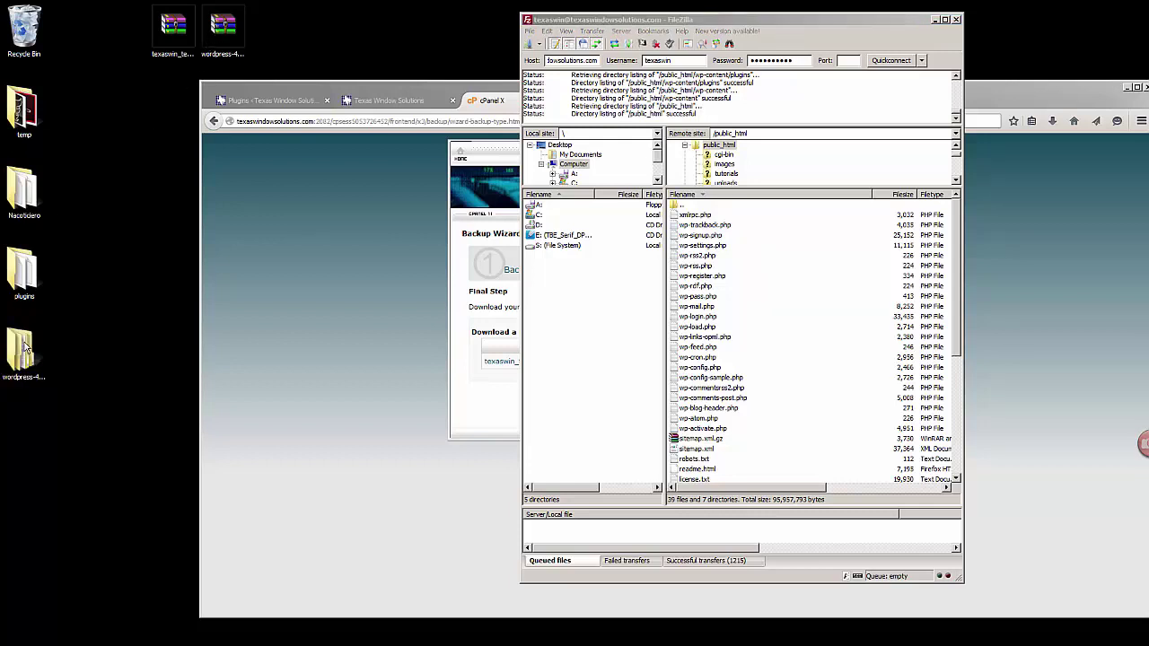
double_click(137, 234)
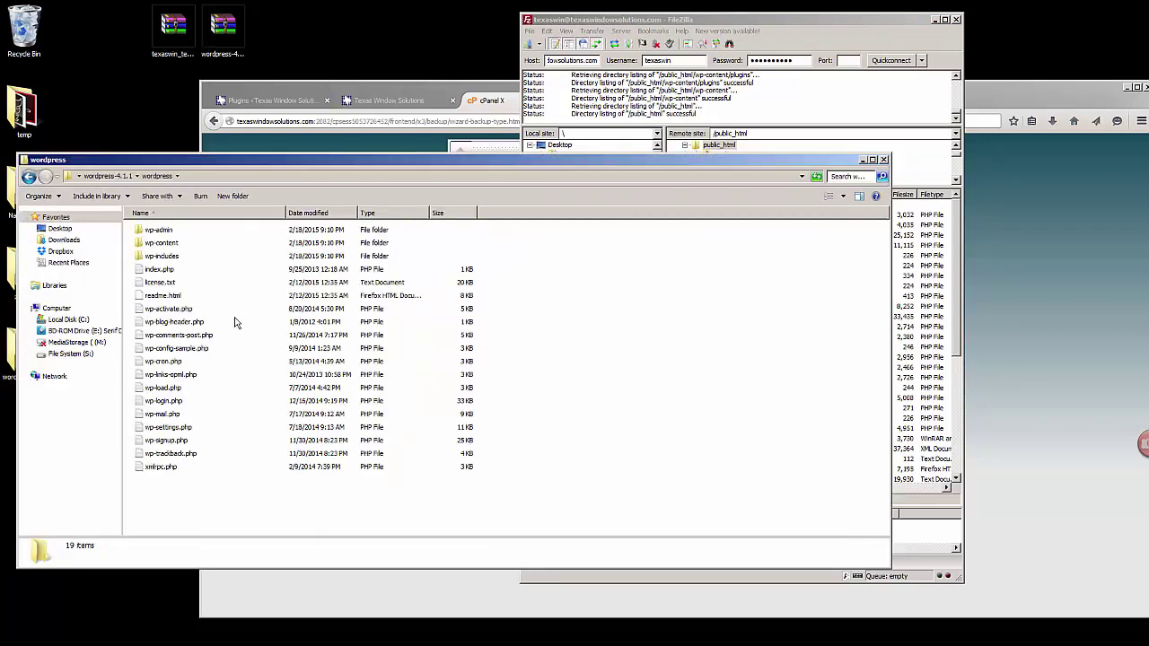
drag(215, 503, 144, 224)
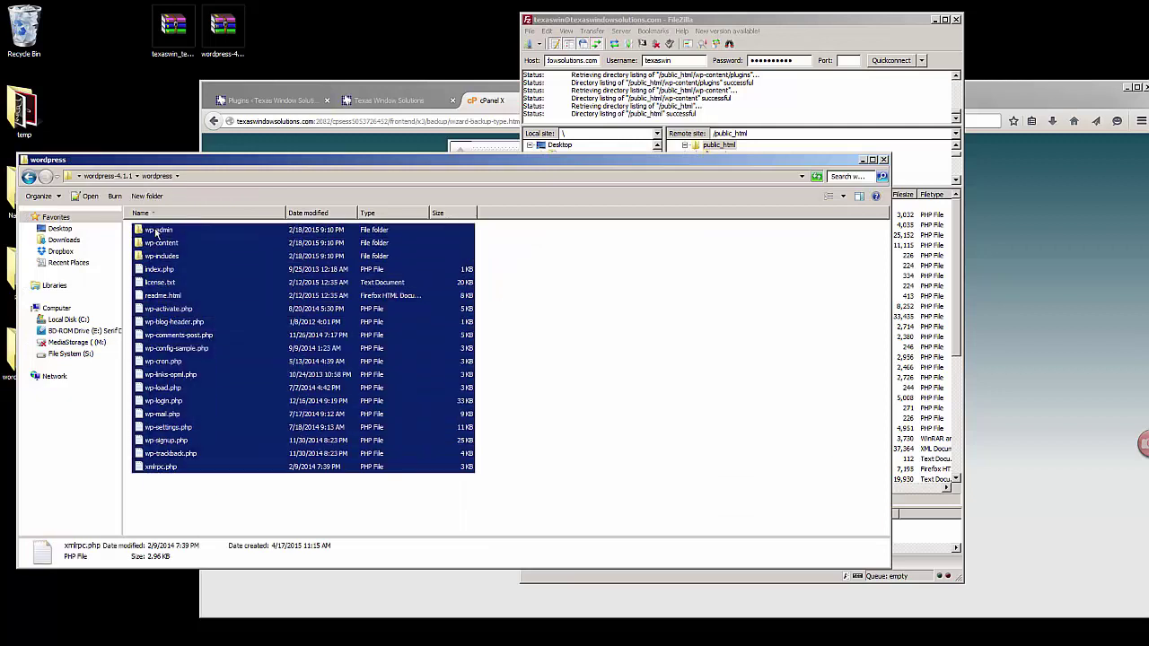
Examine the remote /public_html files in FileZilla against the WordPress files, sorting them by filename with folders first
click(799, 25)
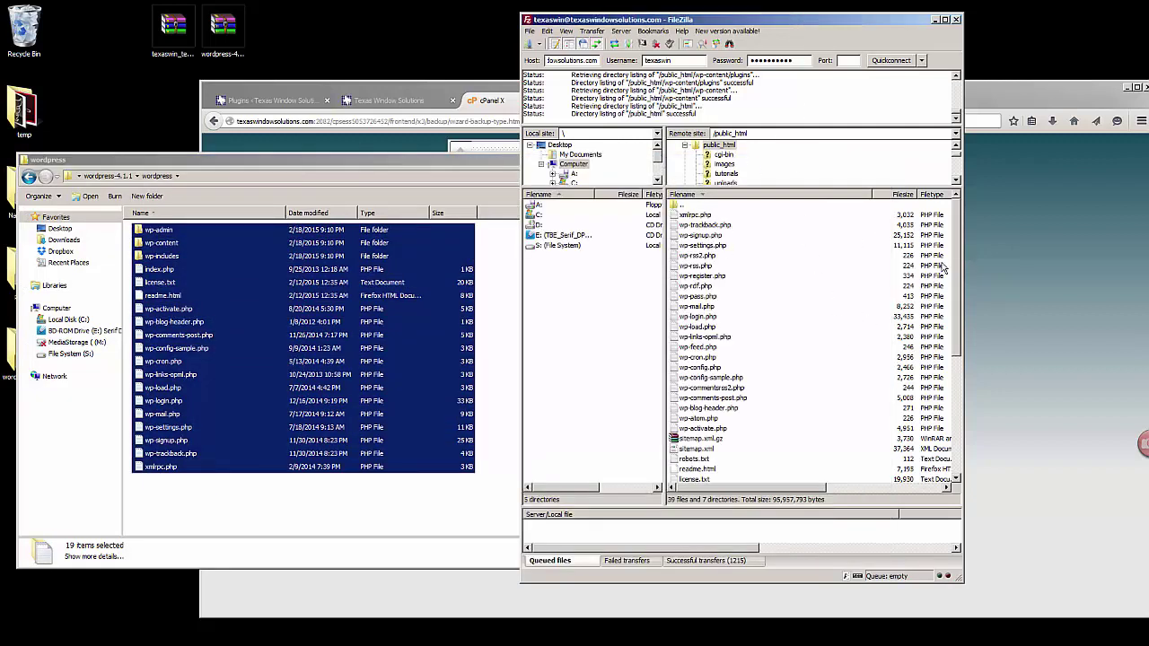
drag(960, 251, 959, 390)
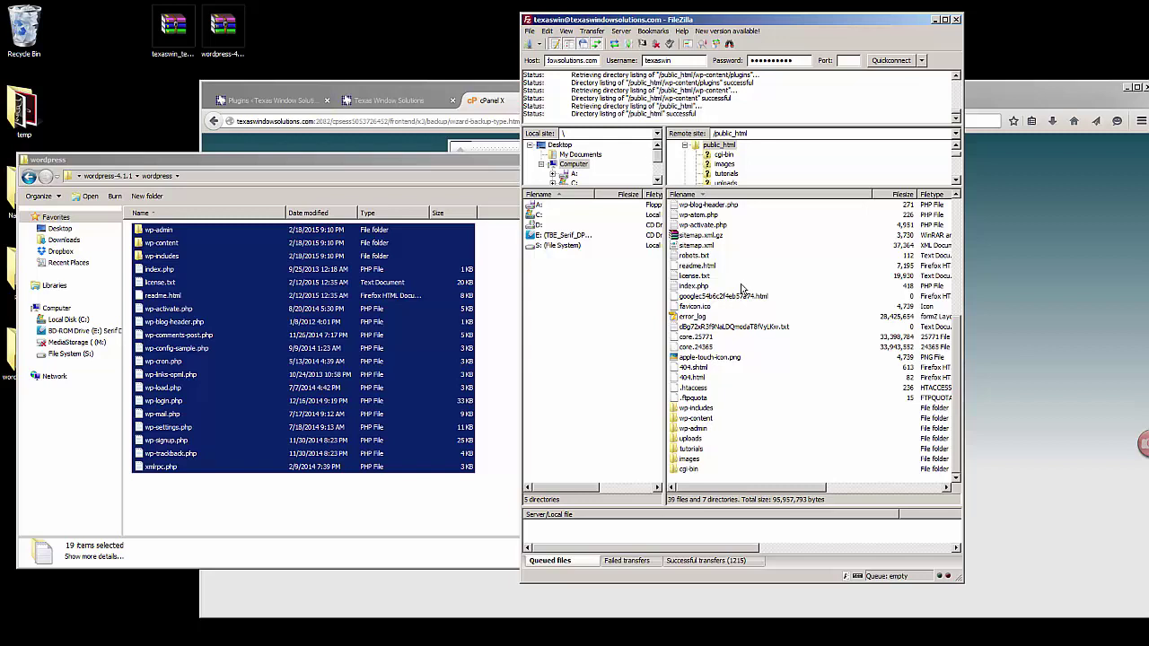
scroll(718, 244, up, 5)
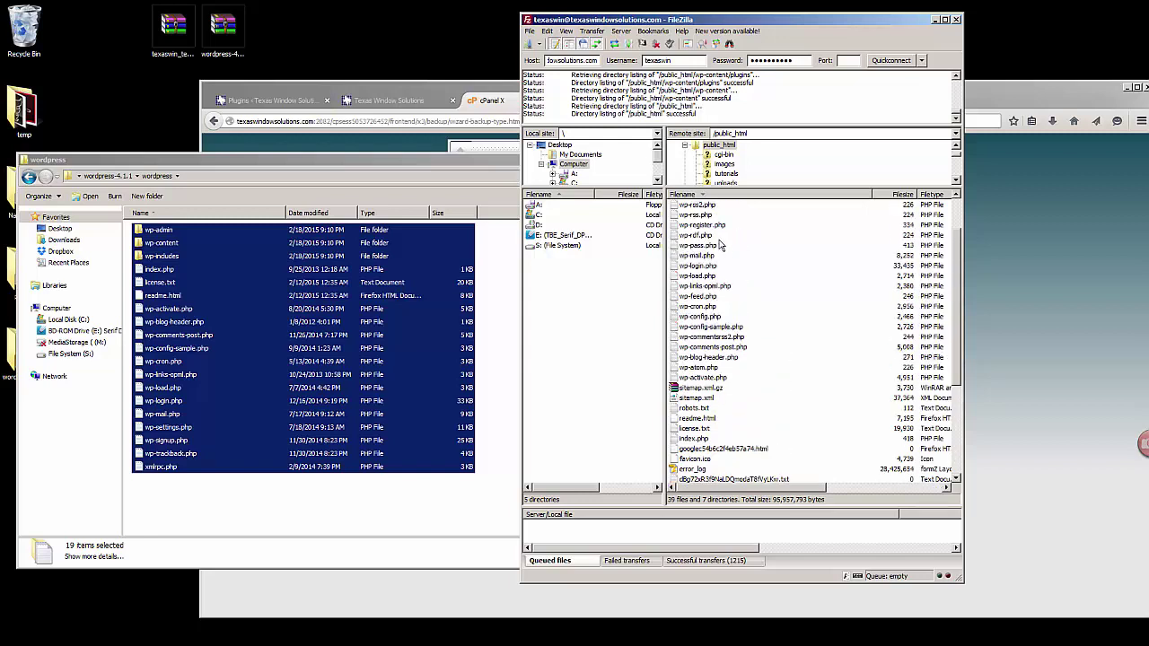
scroll(718, 244, up, 2)
scroll(720, 250, down, 5)
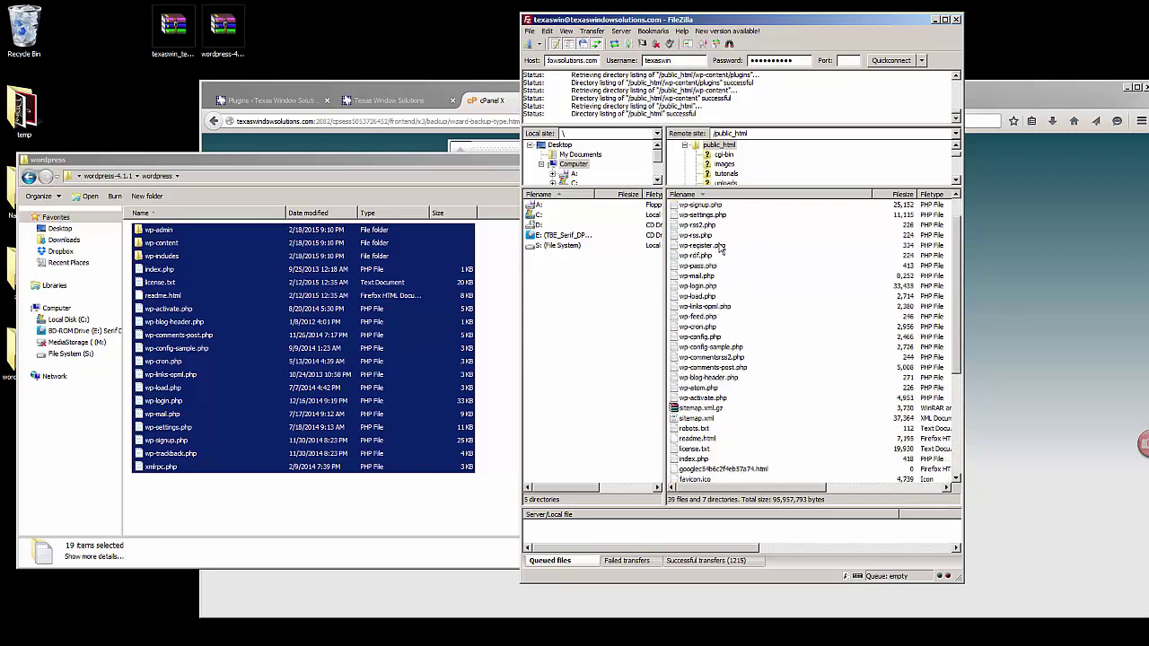
scroll(720, 249, down, 2)
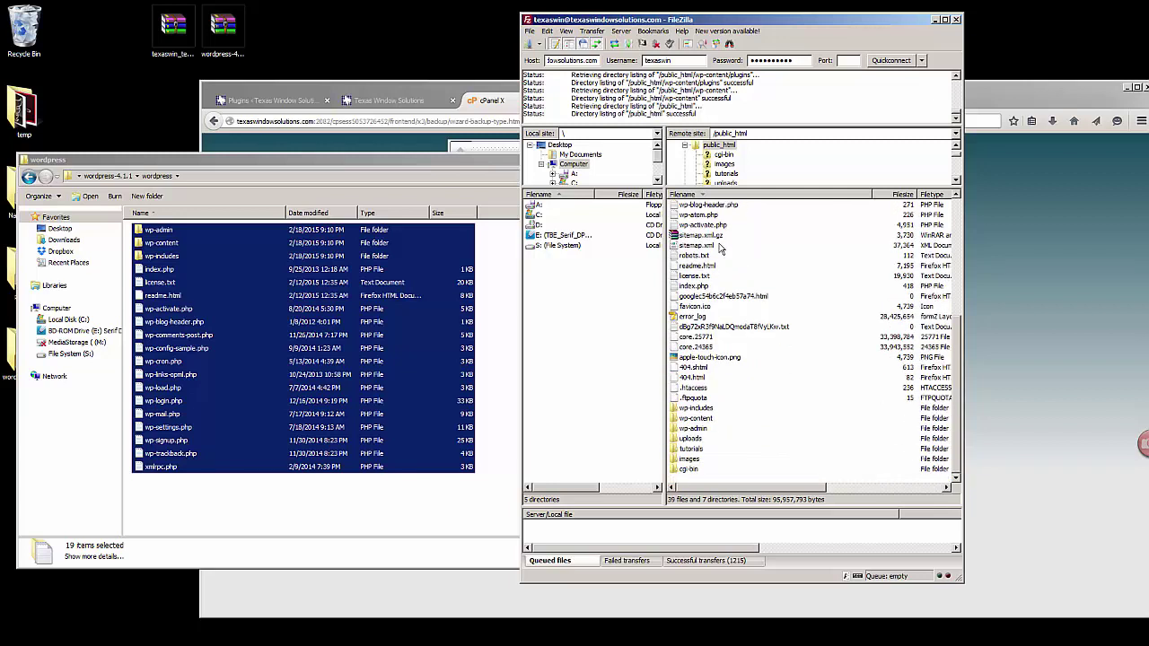
click(734, 195)
scroll(797, 313, up, 7)
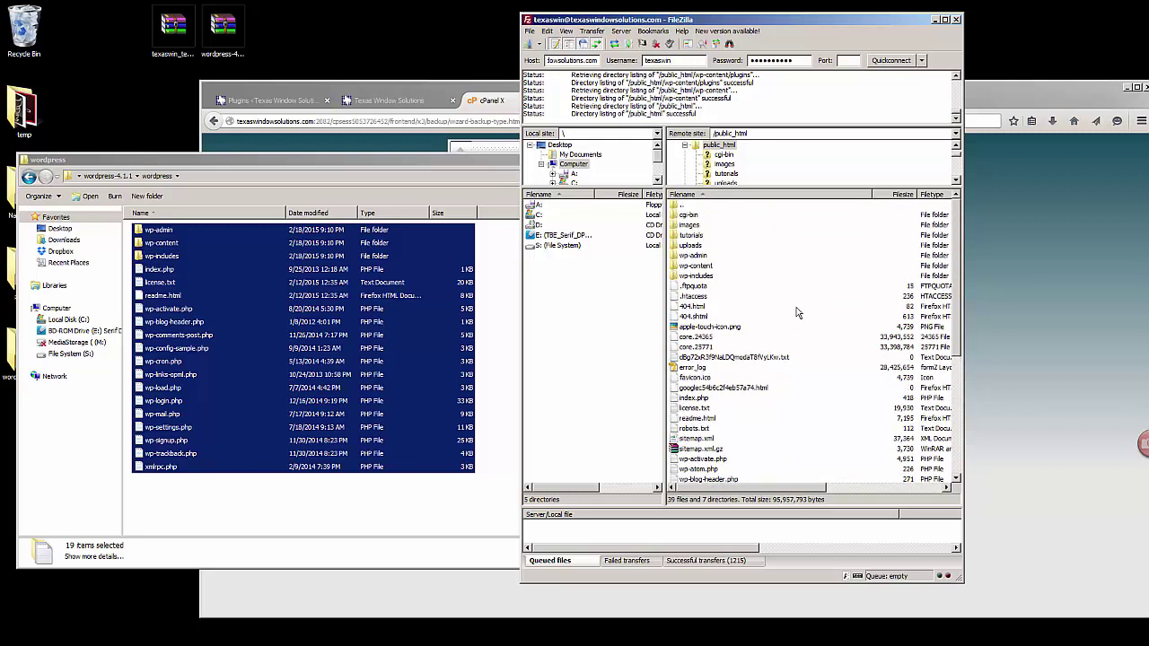
Upload all the selected WordPress 4.1.1 files and folders into the remote /public_html folder and enlarge the transfer queue area
click(697, 398)
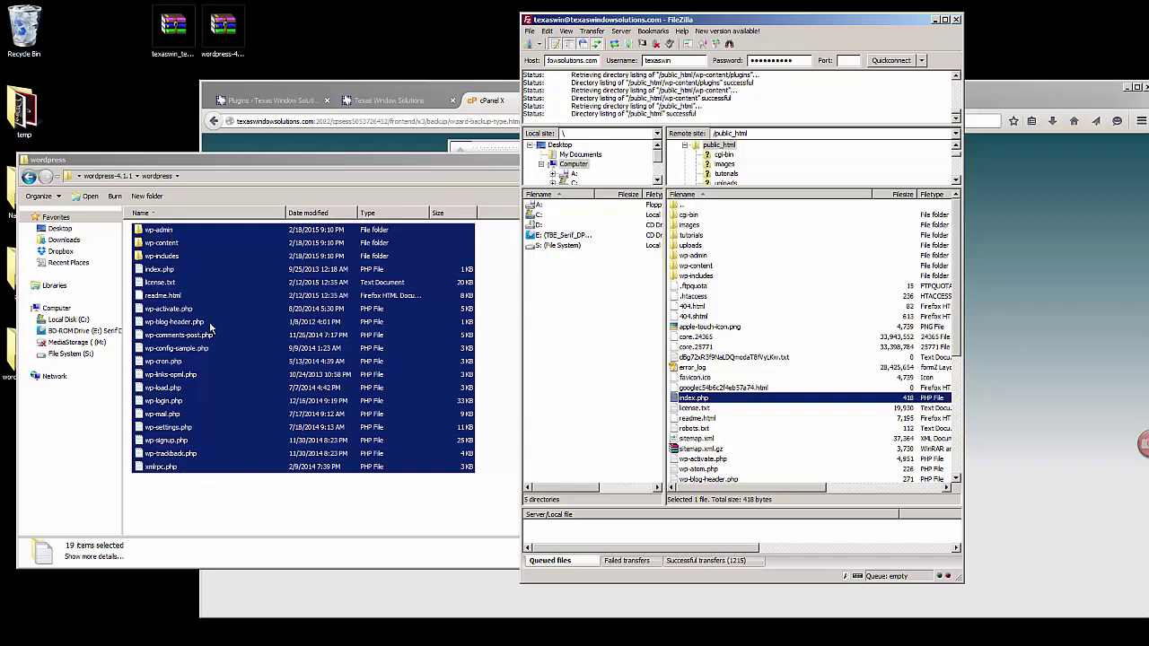
drag(212, 233, 838, 443)
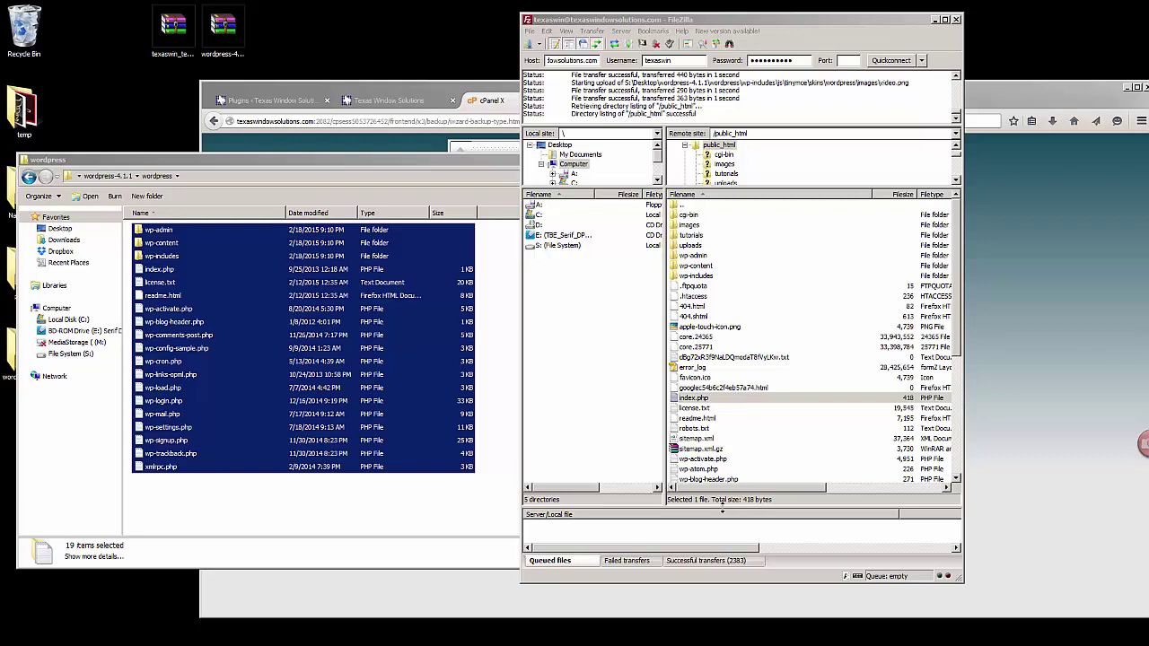
drag(725, 510, 725, 386)
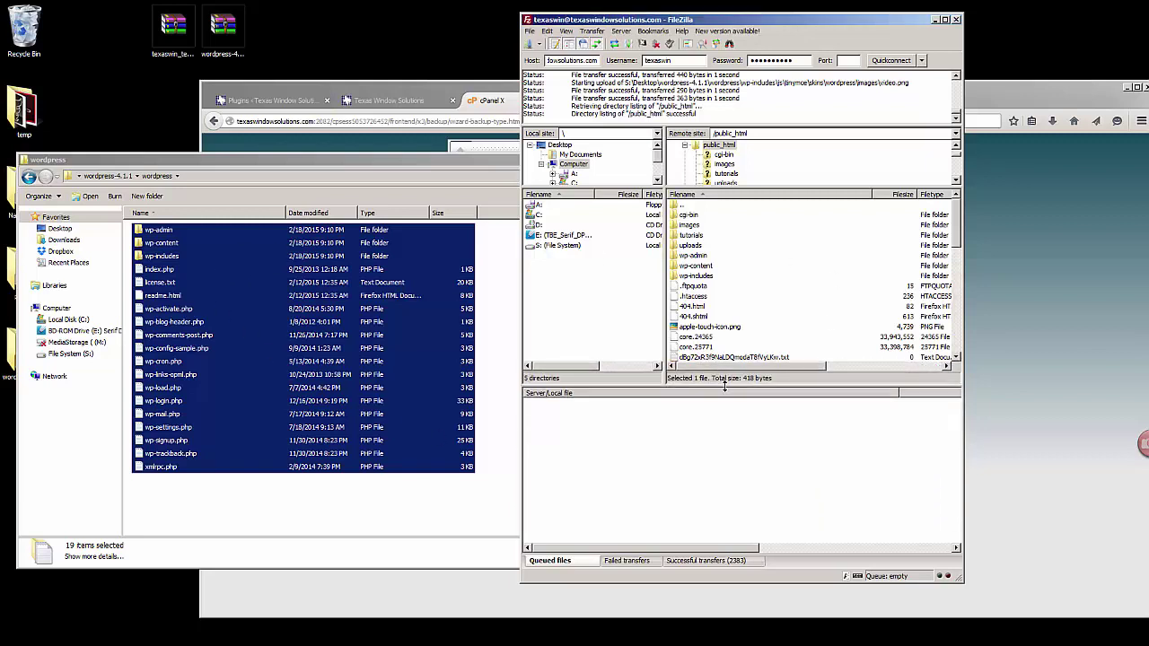
Switch to the browser and open and reload the site's WordPress Dashboard to check that the site works after the upload
click(499, 91)
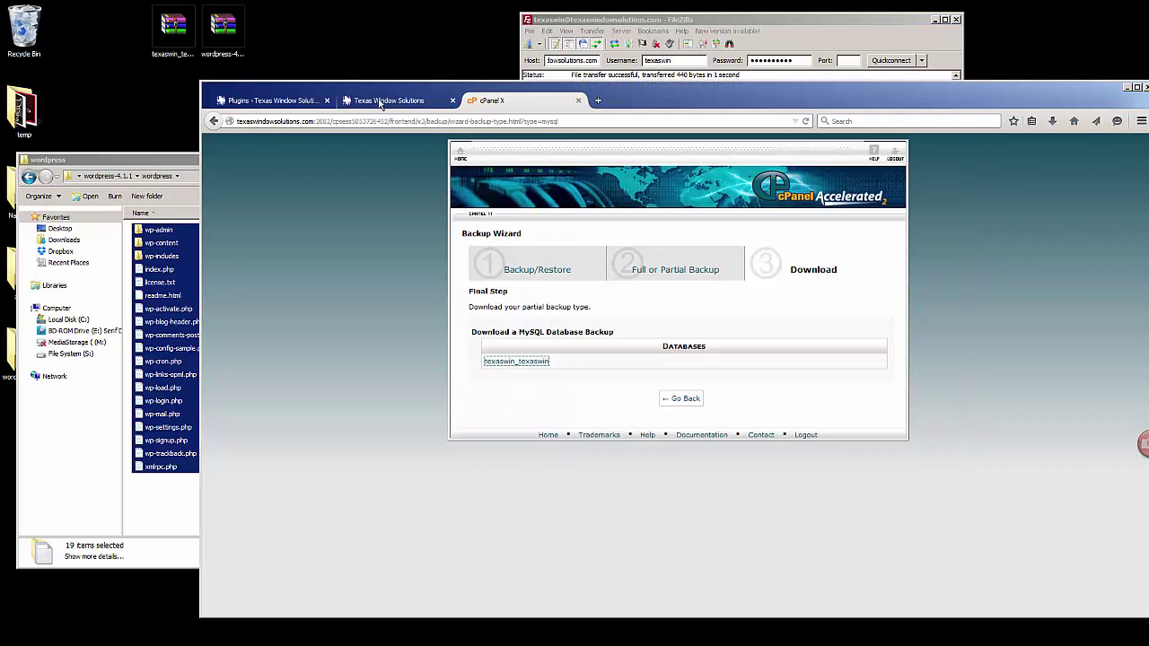
click(305, 101)
click(269, 173)
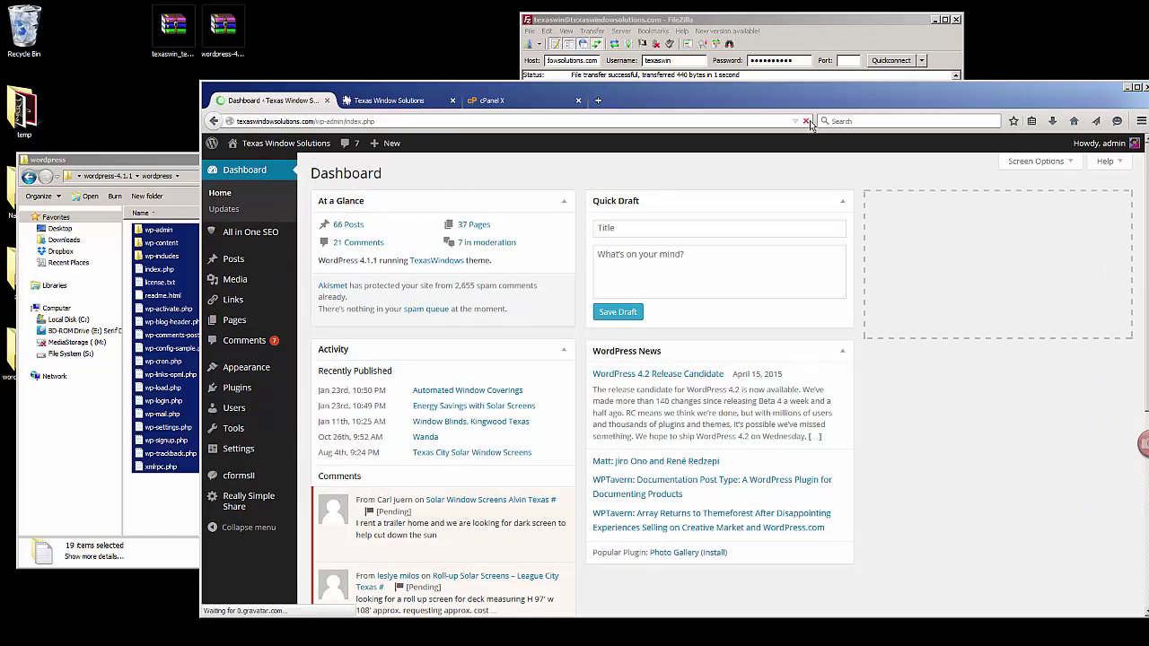
click(807, 123)
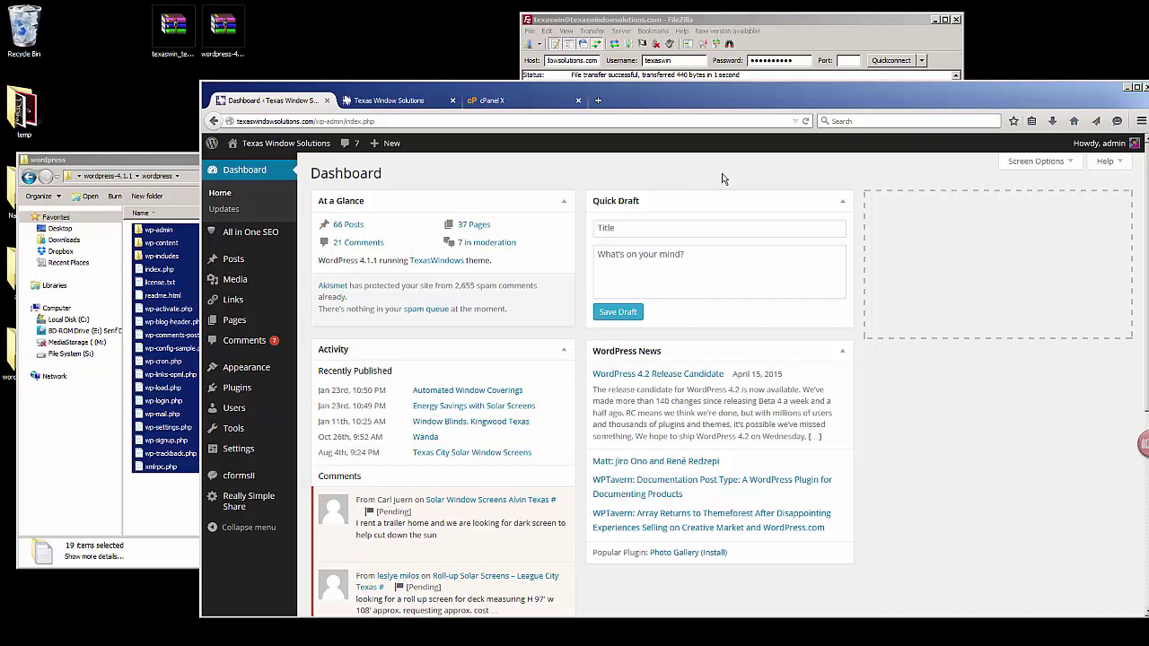
click(184, 162)
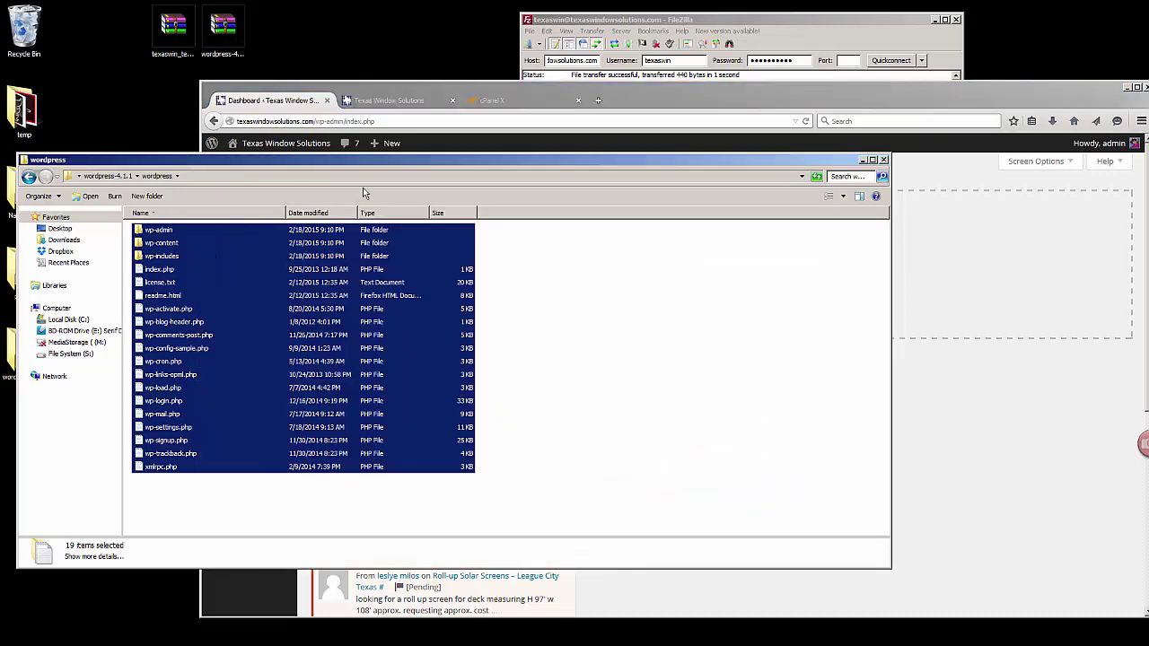
click(460, 104)
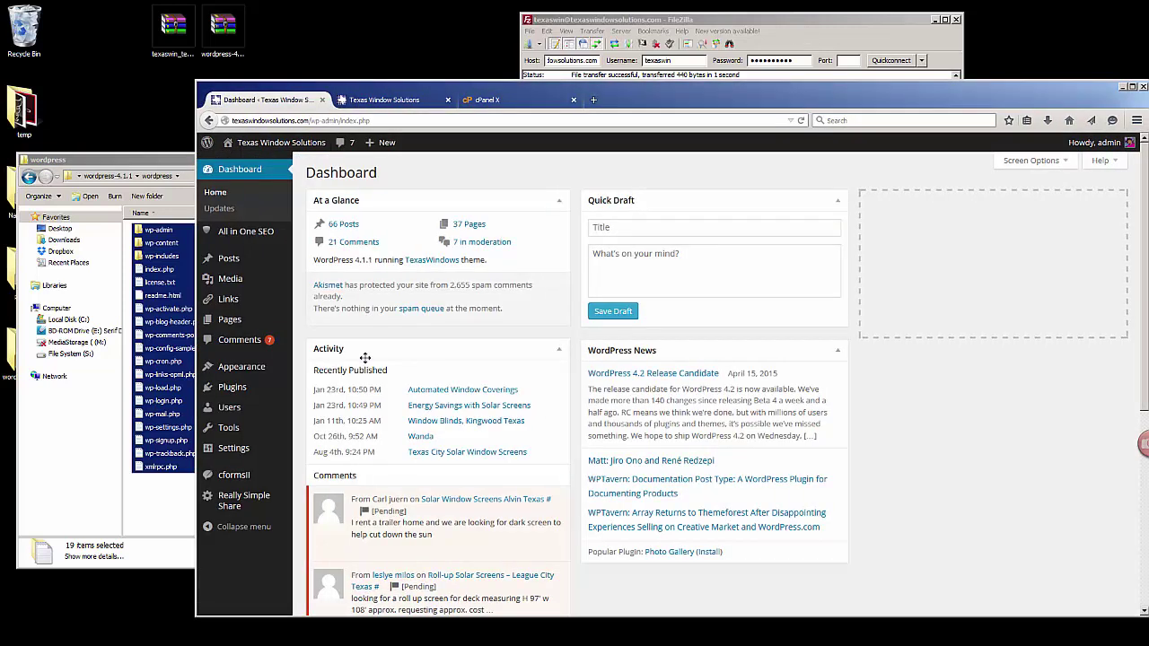